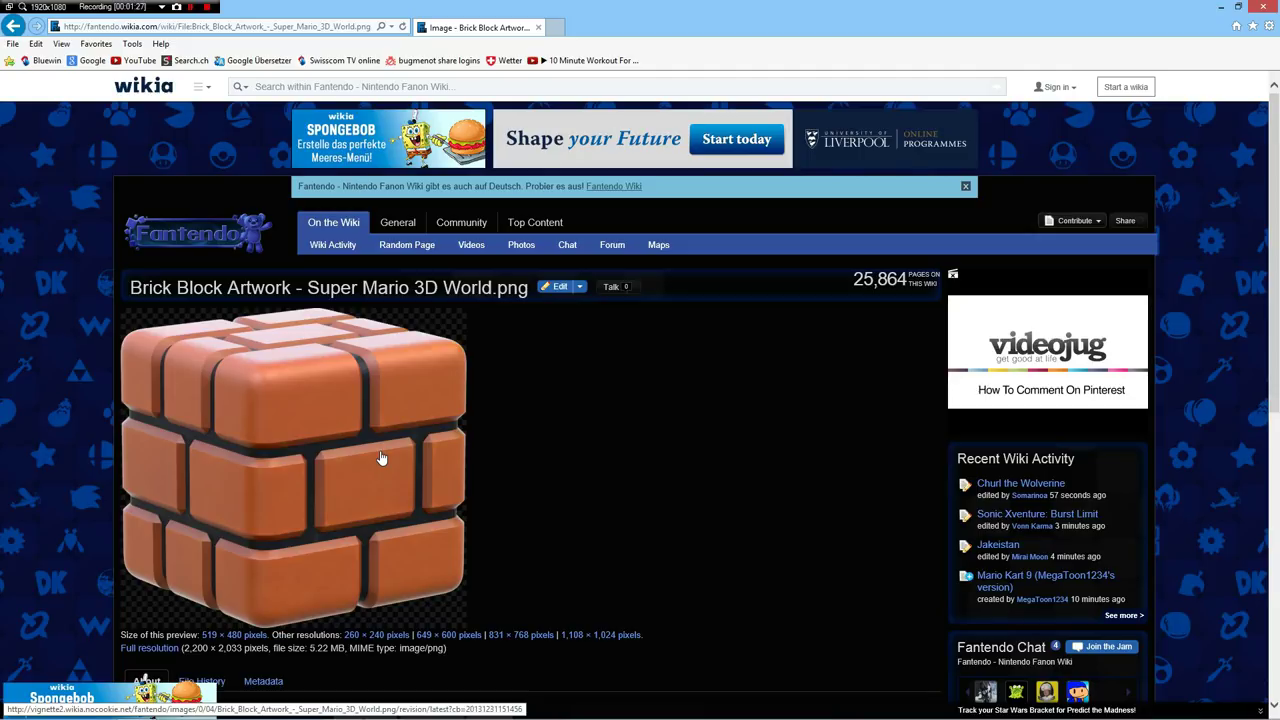
# Switch to modo, add a default cube at the origin and show the scene's item list
pyautogui.hotkey('alt', 'Tab')
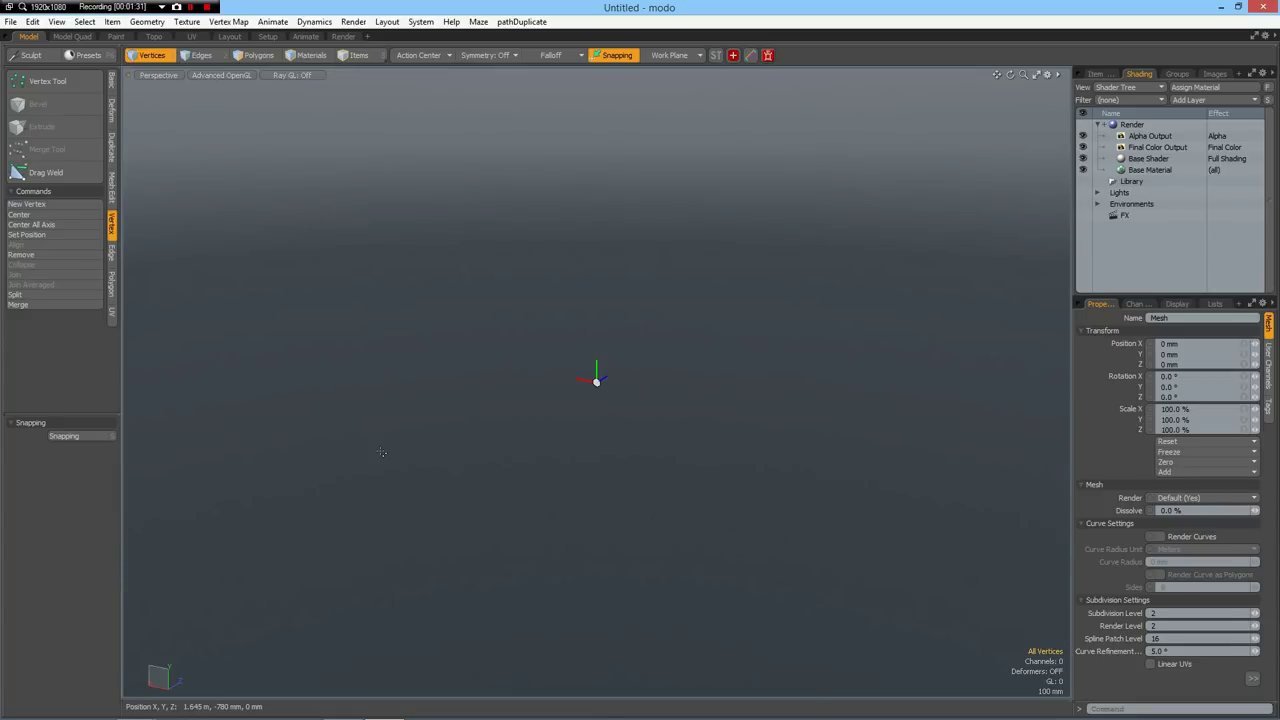
pyautogui.click(111, 84)
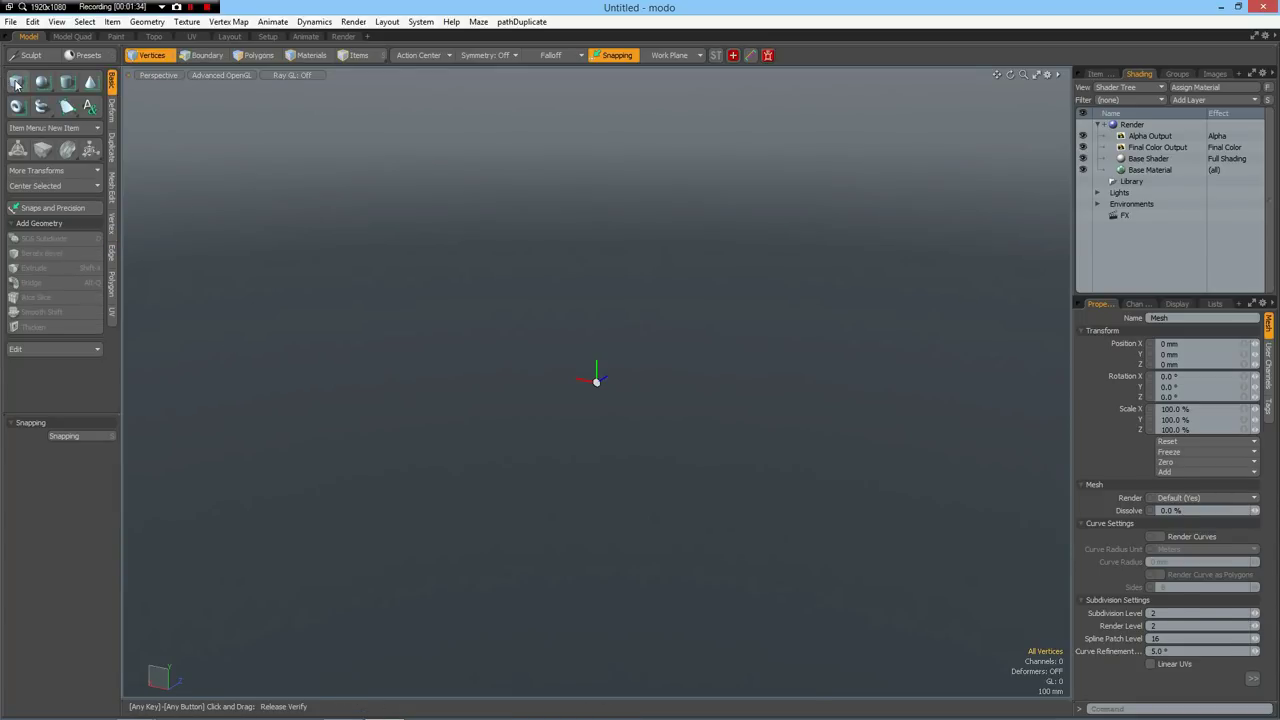
pyautogui.click(16, 82)
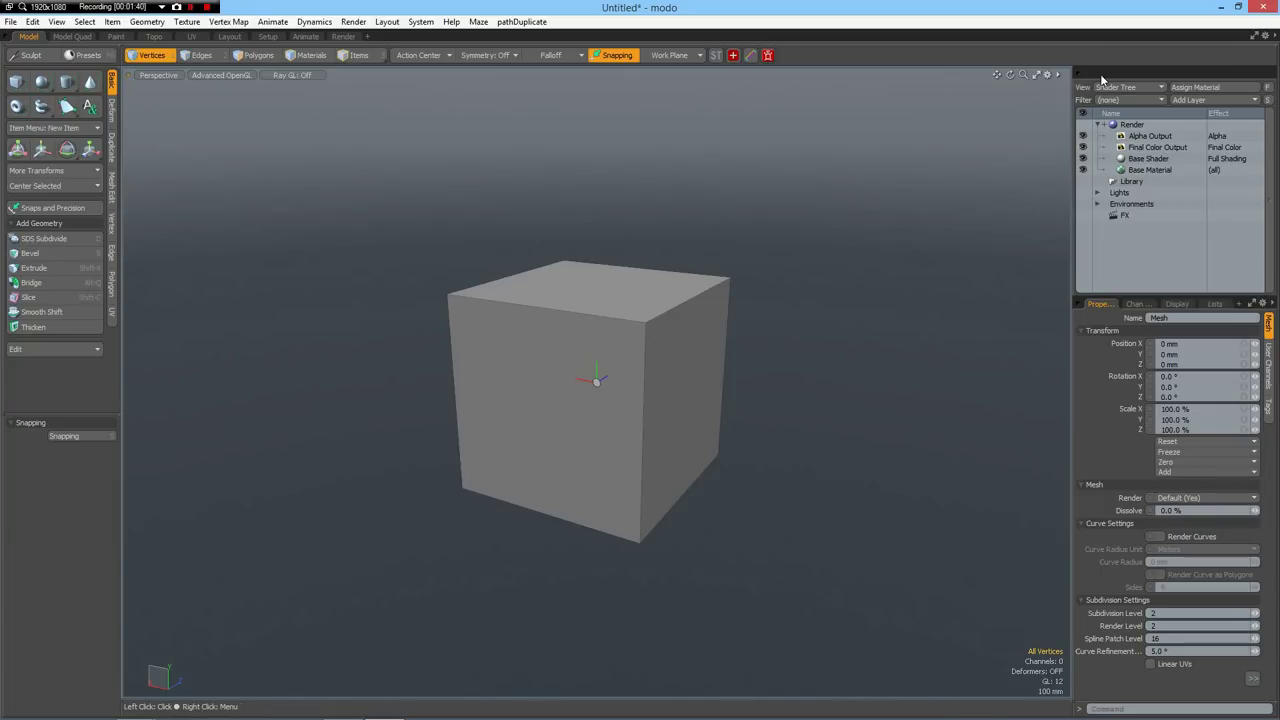
pyautogui.click(1096, 73)
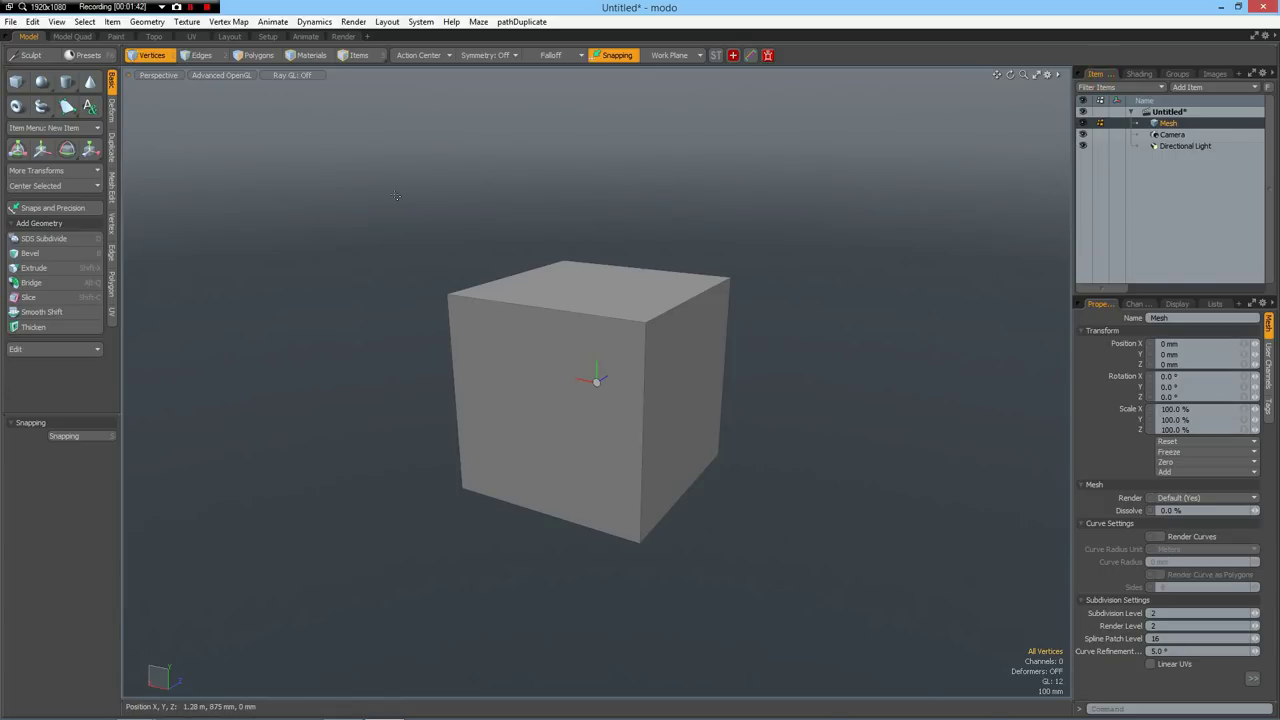
# Bevel all twelve edges of the cube with a width of 40 mm and round level 4
pyautogui.press('2')
pyautogui.moveTo(385, 189); pyautogui.dragTo(850, 666)
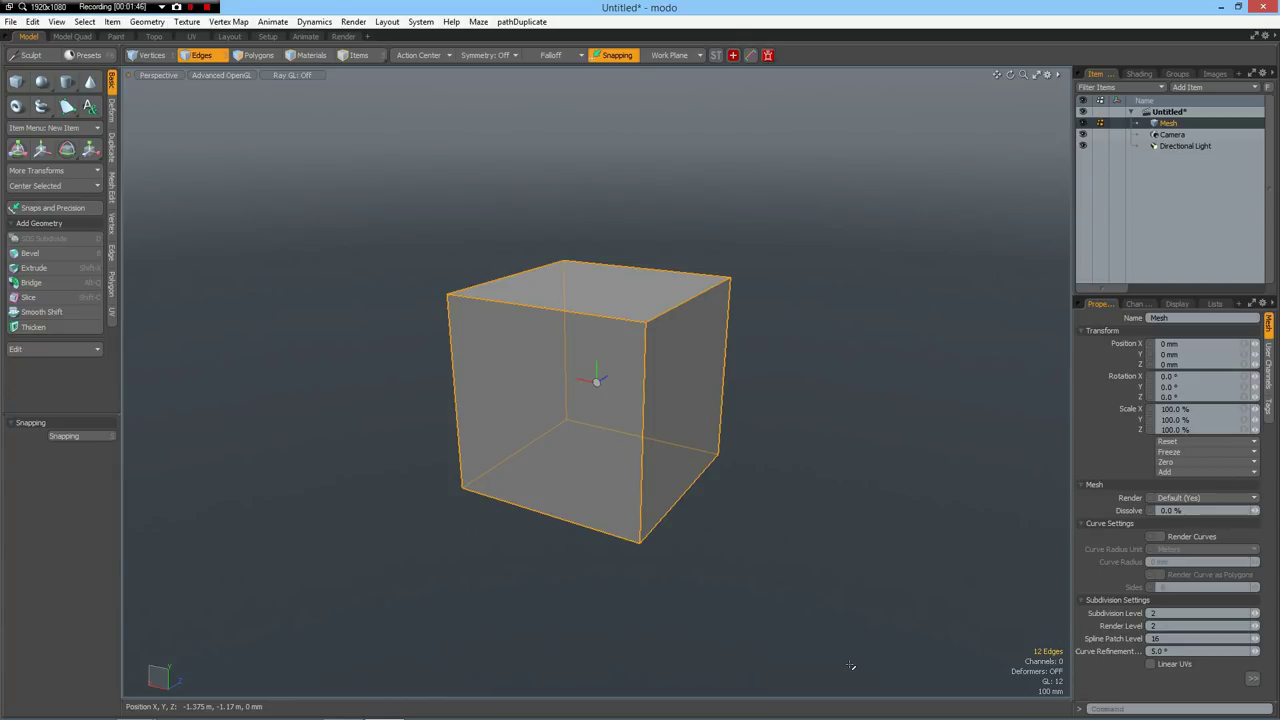
pyautogui.press('b')
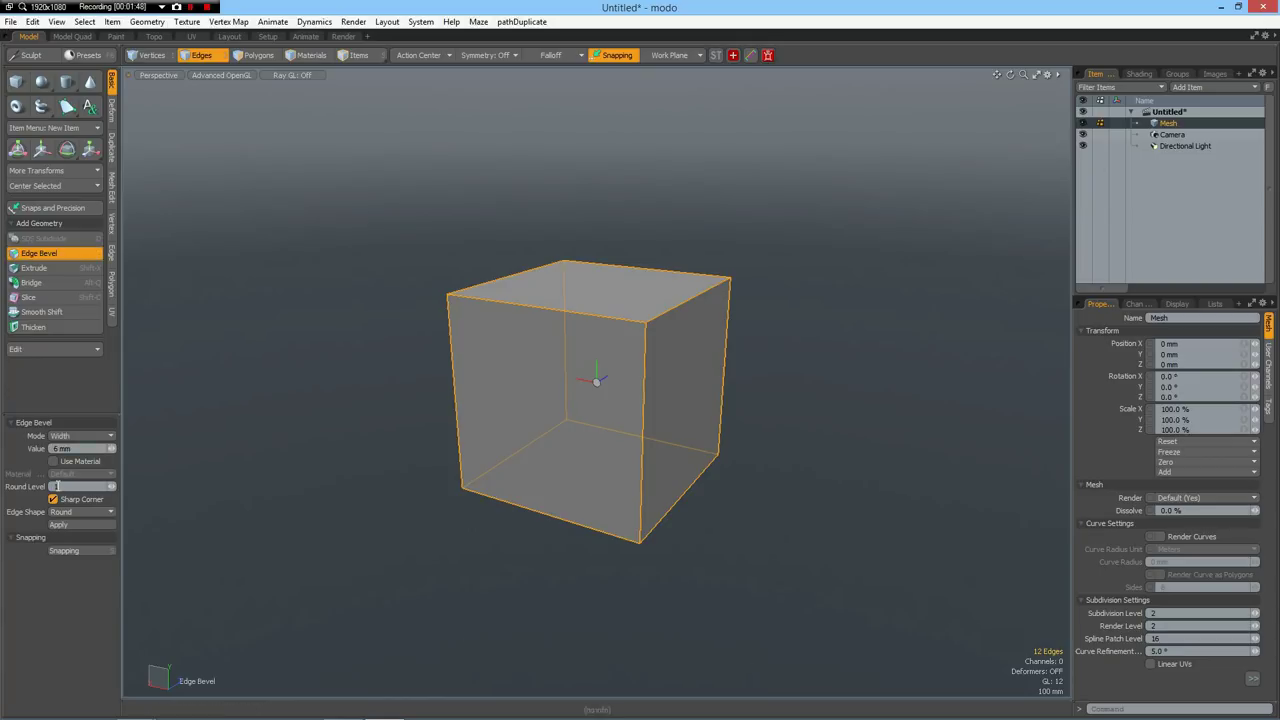
pyautogui.write('1')
pyautogui.press('Return')
pyautogui.moveTo(271, 481); pyautogui.dragTo(300, 481)
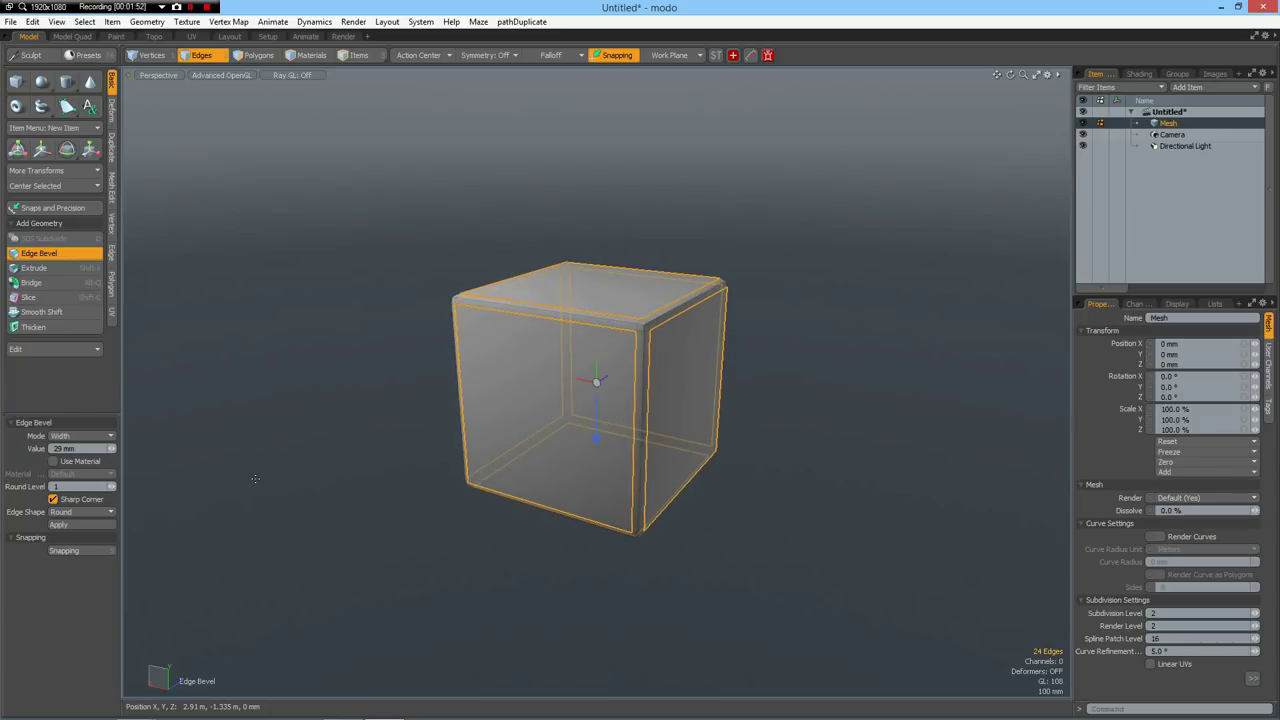
pyautogui.click(83, 450)
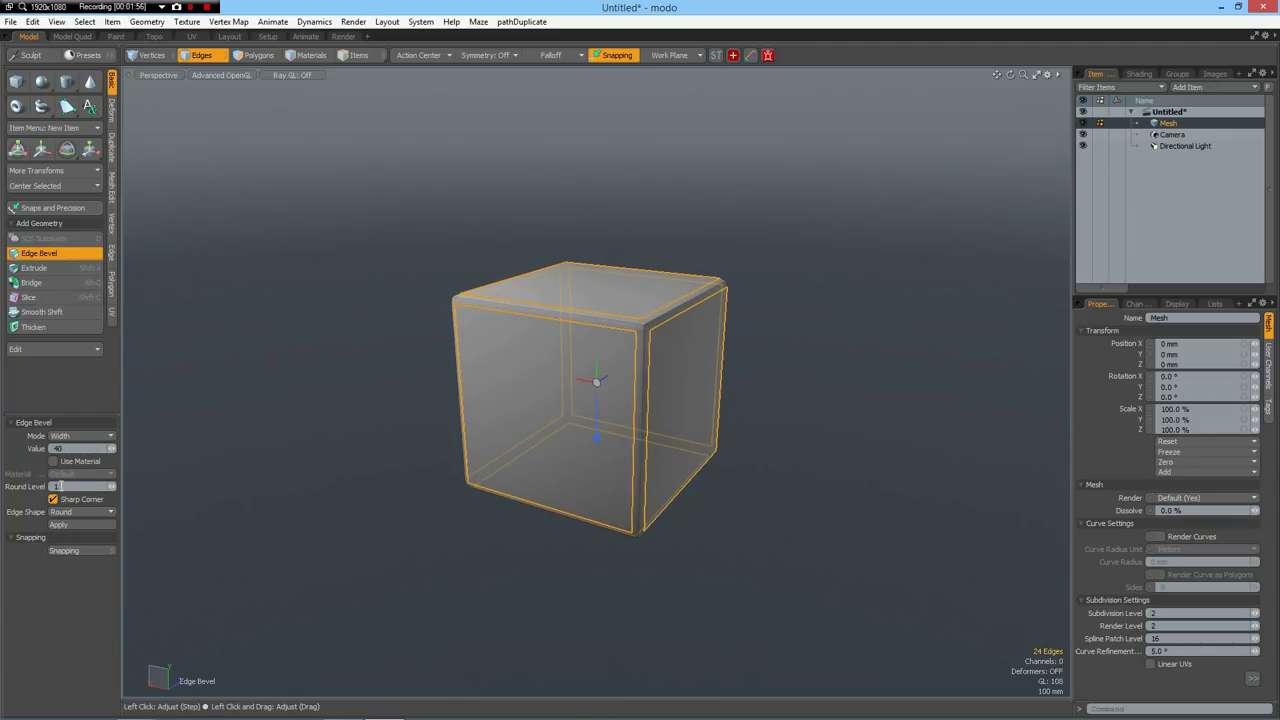
pyautogui.click(60, 488)
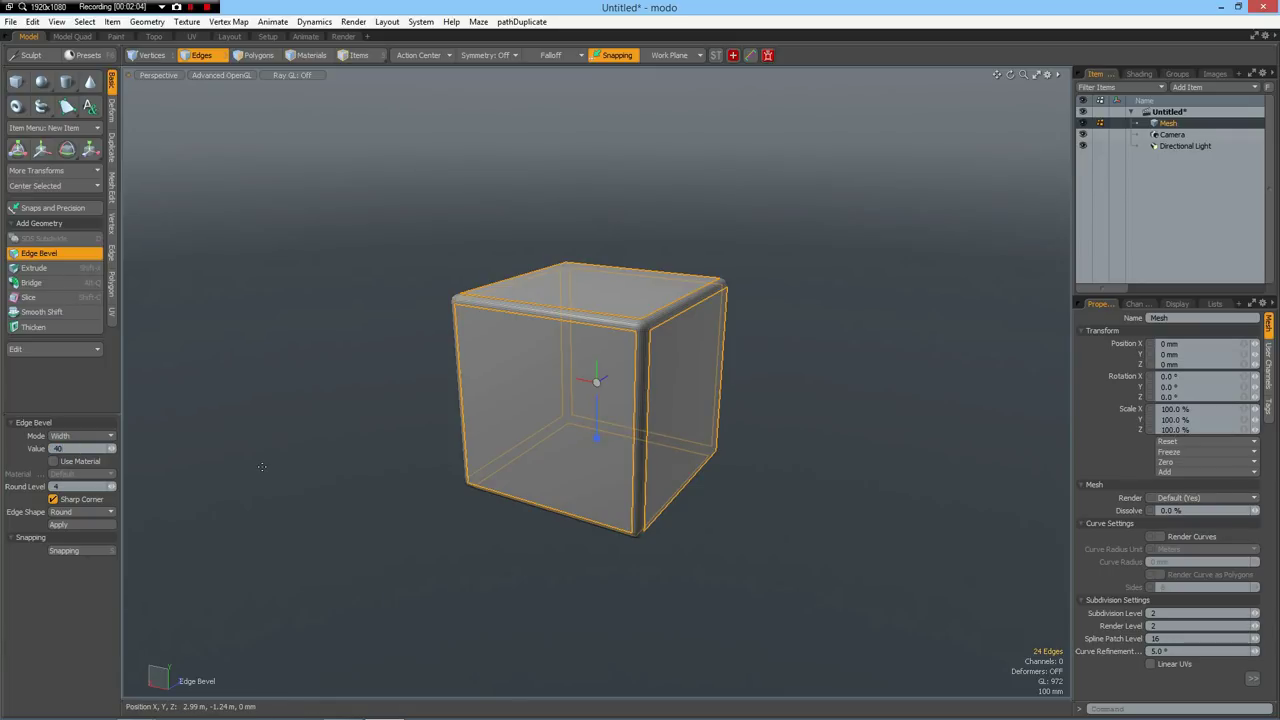
pyautogui.press('Return')
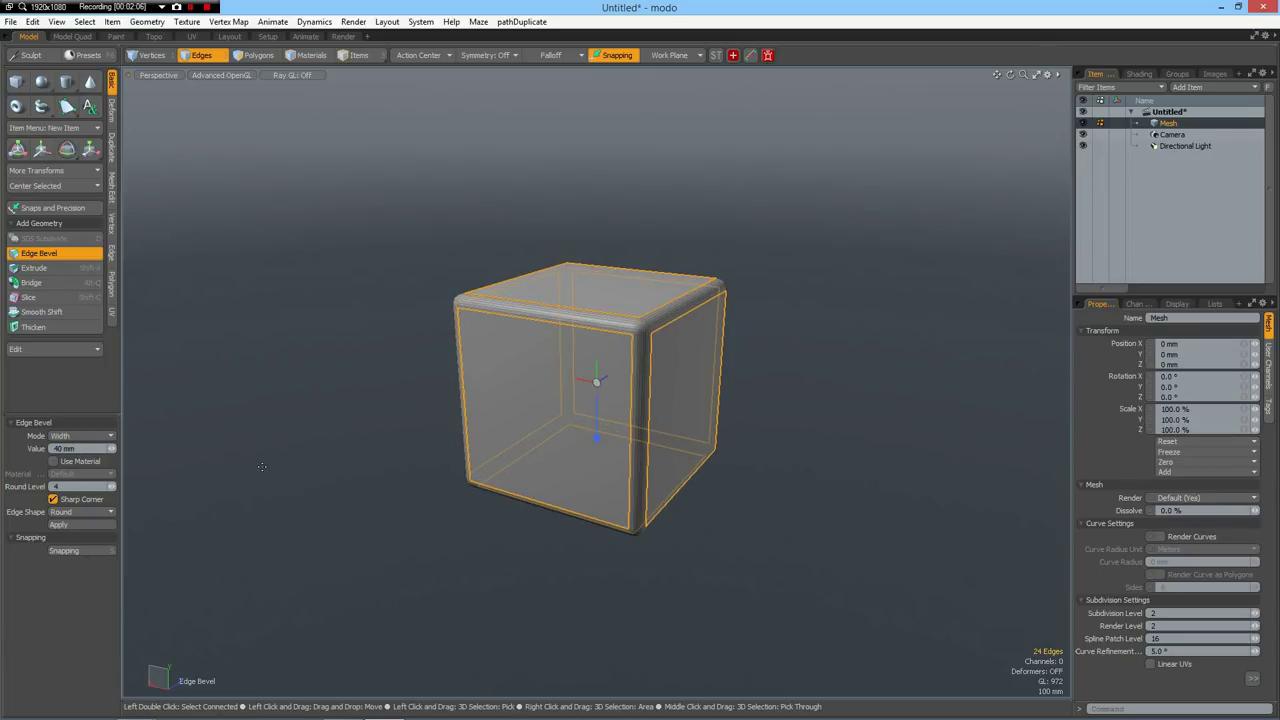
pyautogui.press('space')
# Add three uniform loop slices crossing one of the cube's rounded top edges
pyautogui.moveTo(663, 428)
pyautogui.keyDown('alt'); pyautogui.mouseDown()
pyautogui.moveTo(635, 447)
pyautogui.moveTo(645, 420)
pyautogui.mouseUp(); pyautogui.keyUp('alt')
pyautogui.moveTo(652, 316); pyautogui.dragTo(665, 354)
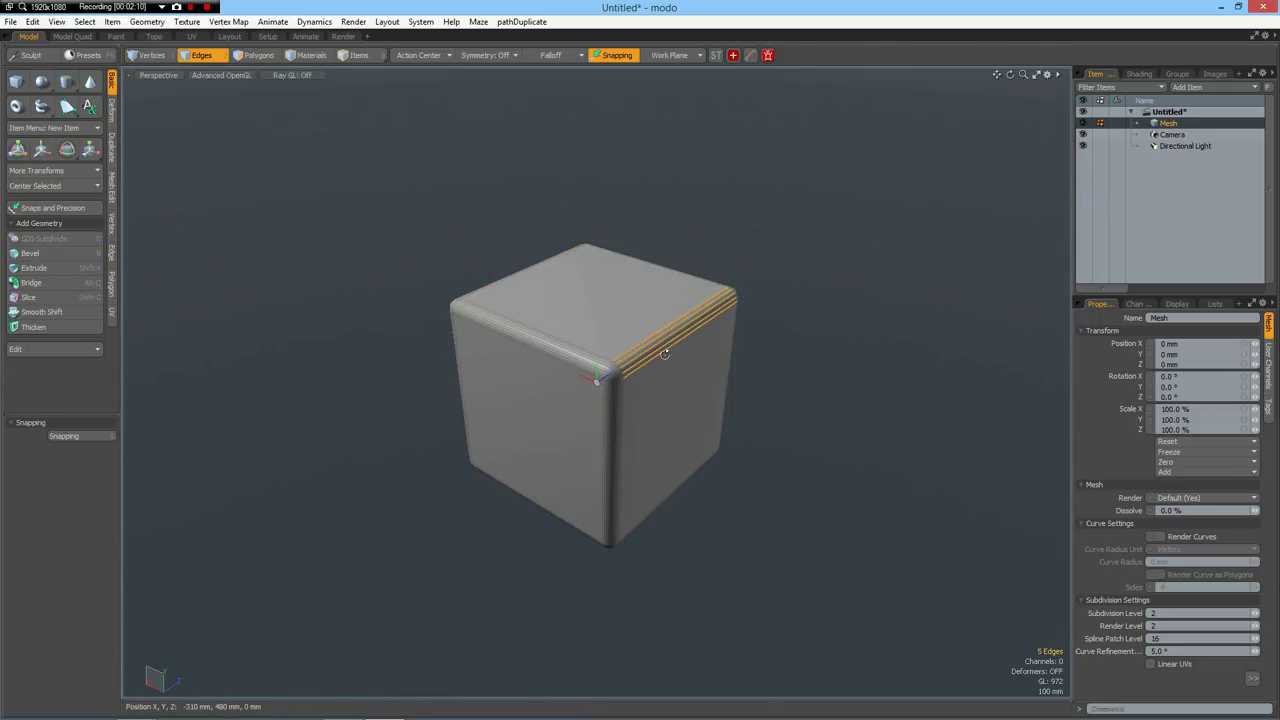
pyautogui.hotkey('alt', 'c')
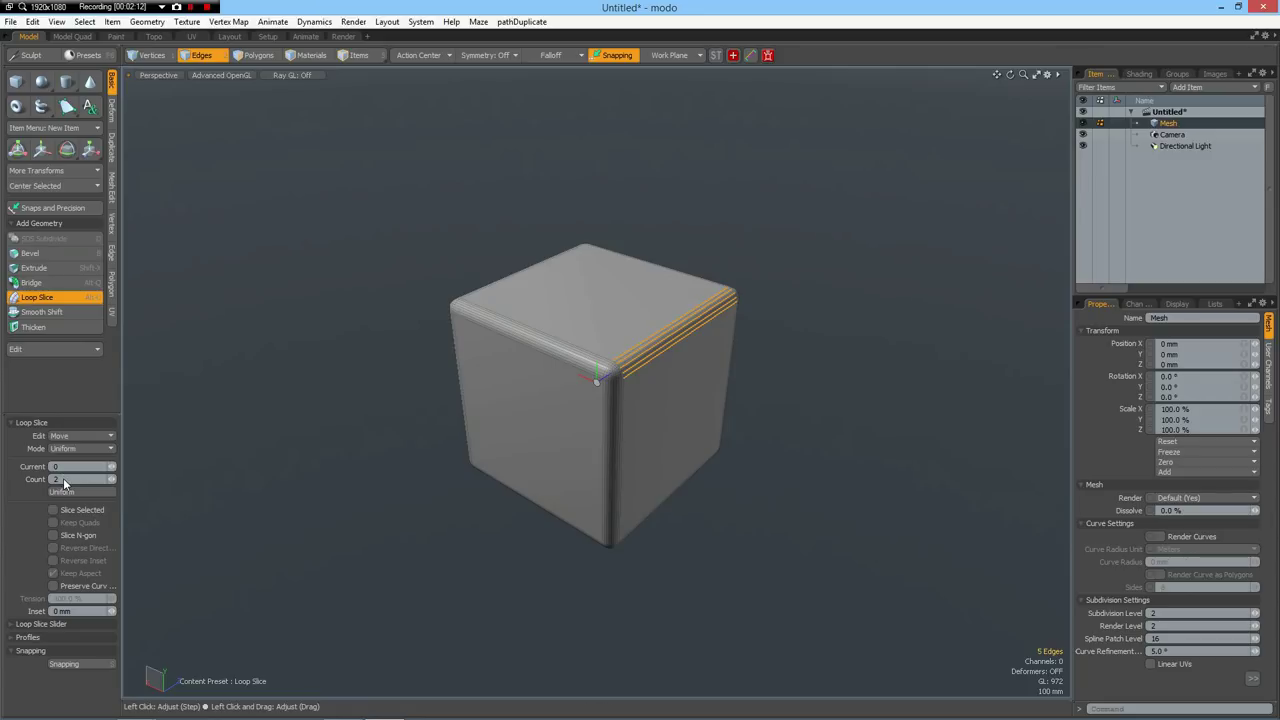
pyautogui.click(303, 430)
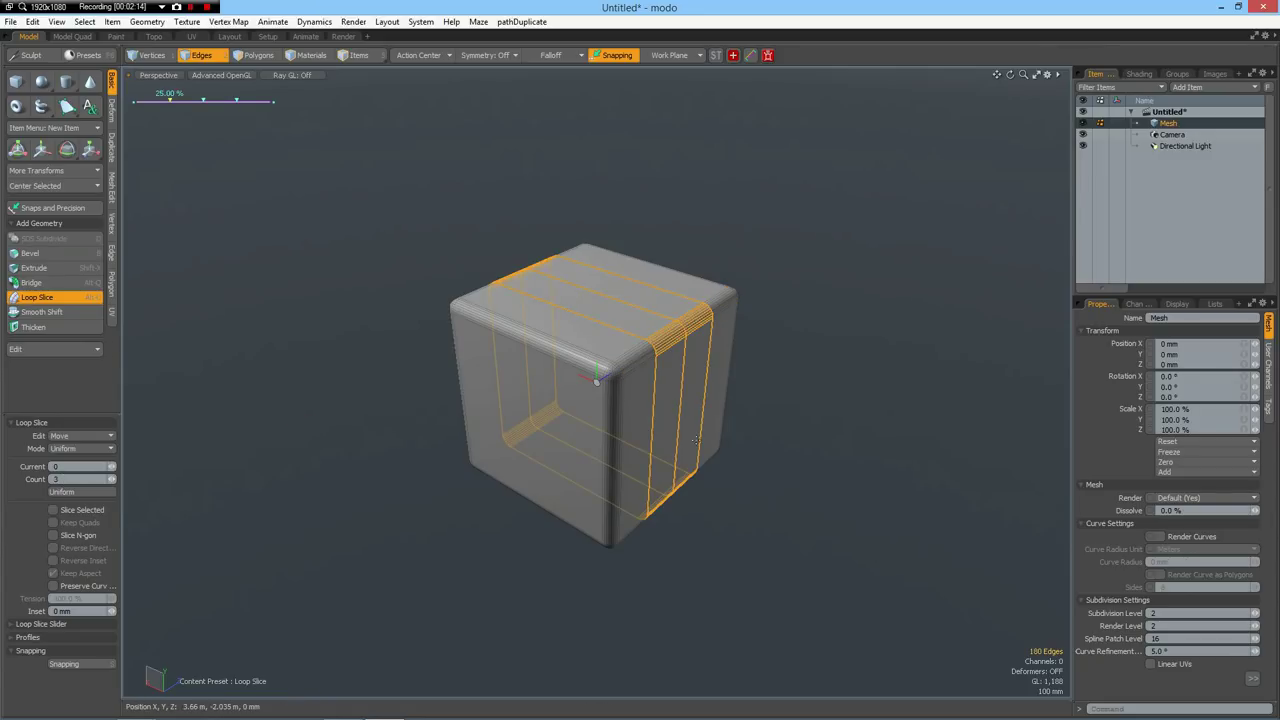
pyautogui.press('q')
# Add three uniform horizontal loop slices around the cube's side faces
pyautogui.click(678, 410)
pyautogui.hotkey('alt', 'c')
pyautogui.click(663, 414)
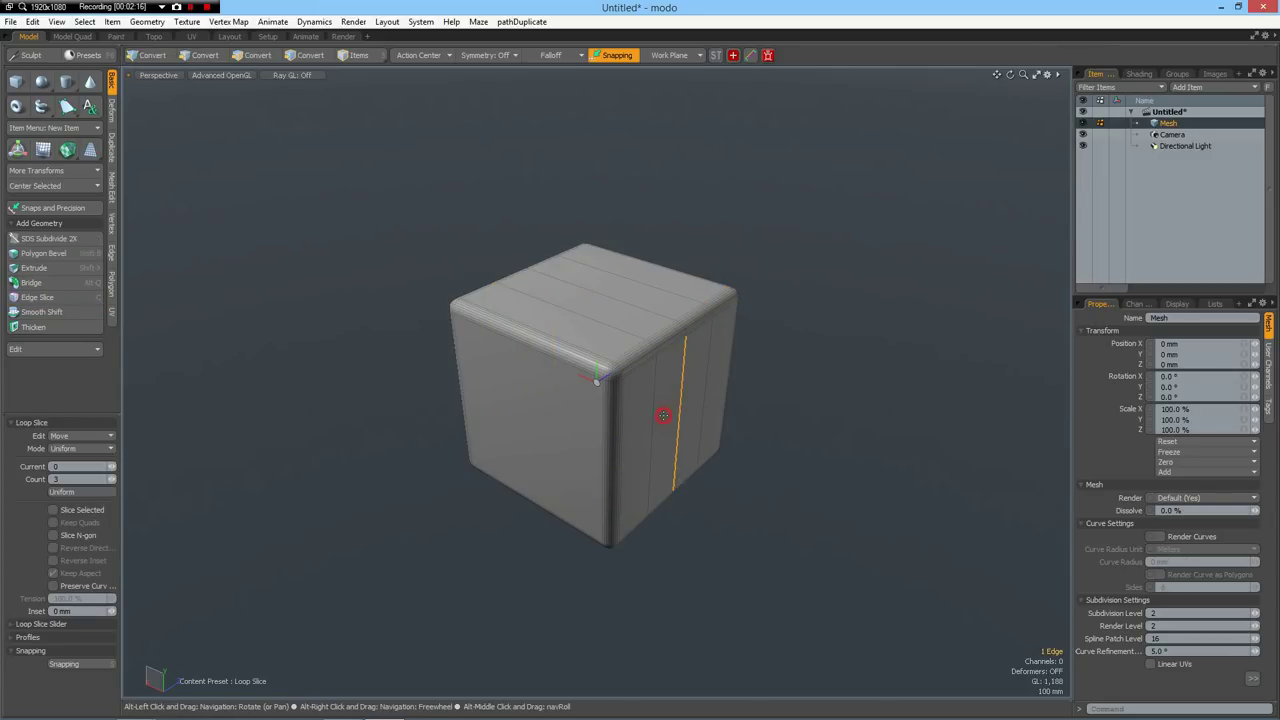
pyautogui.press('q')
# Add three uniform loop slices in the remaining direction, crossing the horizontal edges of the adjacent side face
pyautogui.moveTo(534, 394); pyautogui.dragTo(533, 428)
pyautogui.hotkey('alt', 'c')
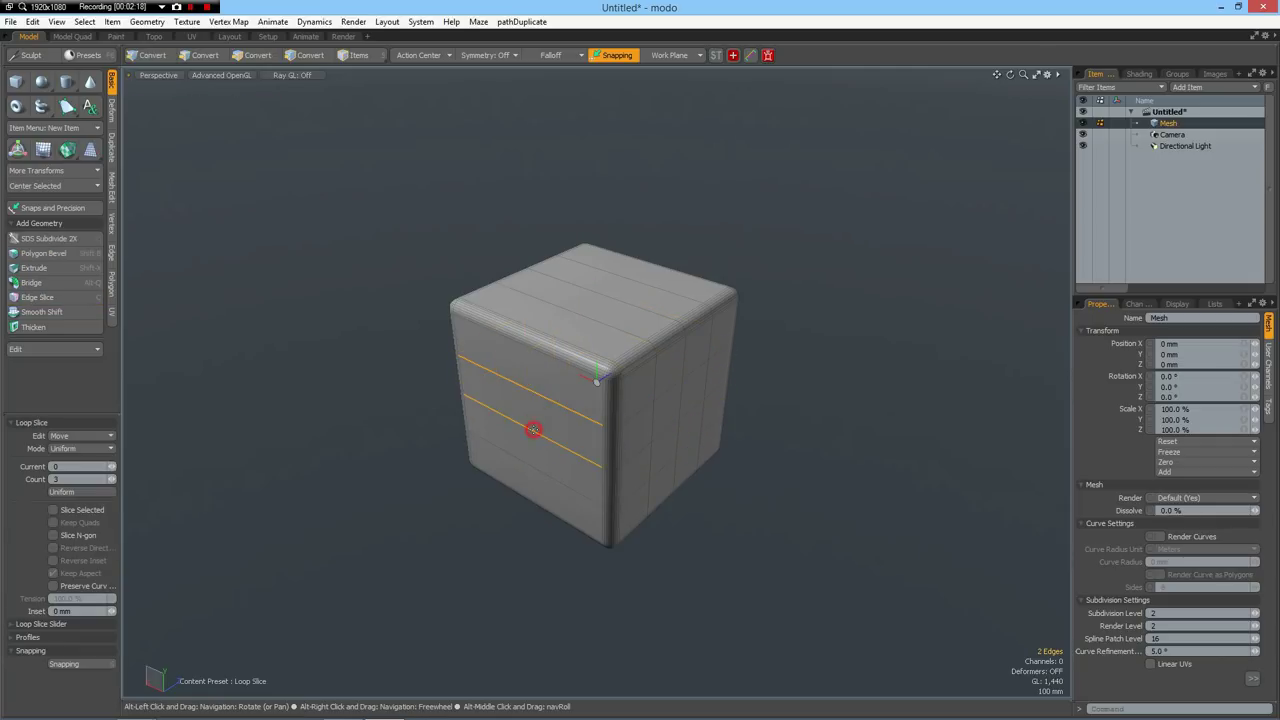
pyautogui.click(533, 428)
pyautogui.press('space')
pyautogui.click(327, 427)
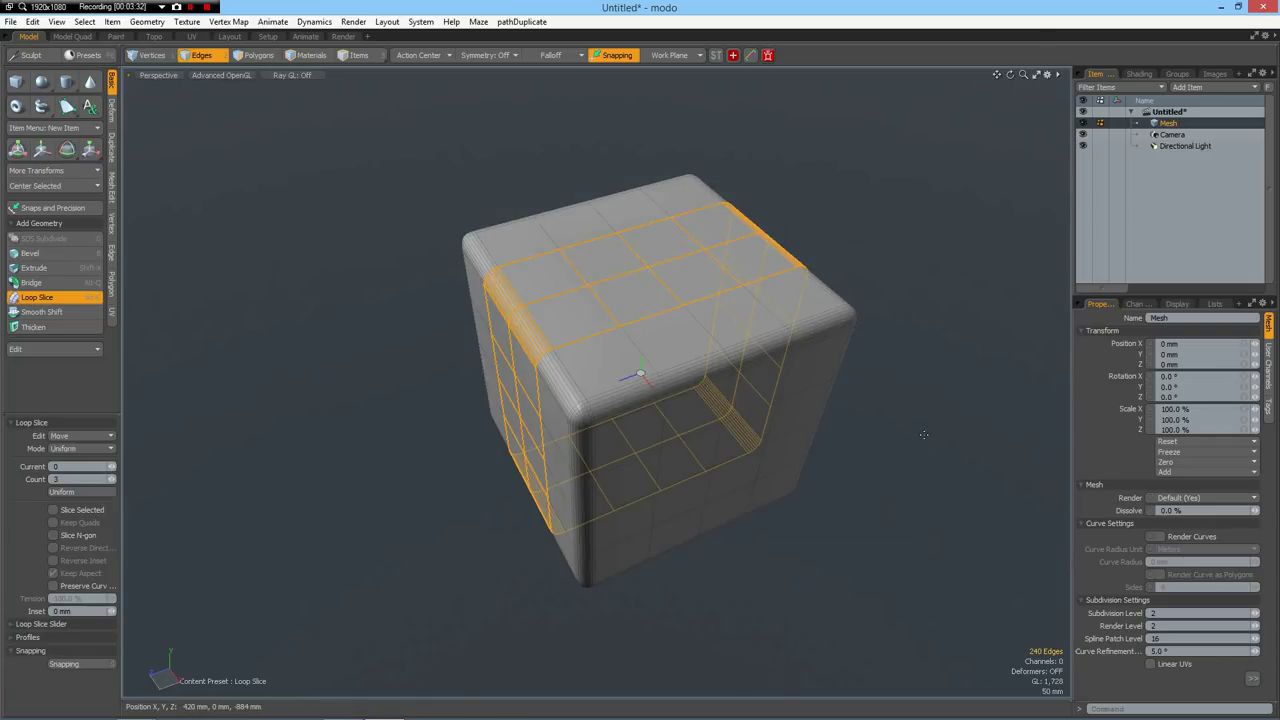
pyautogui.press('space')
pyautogui.click(925, 435)
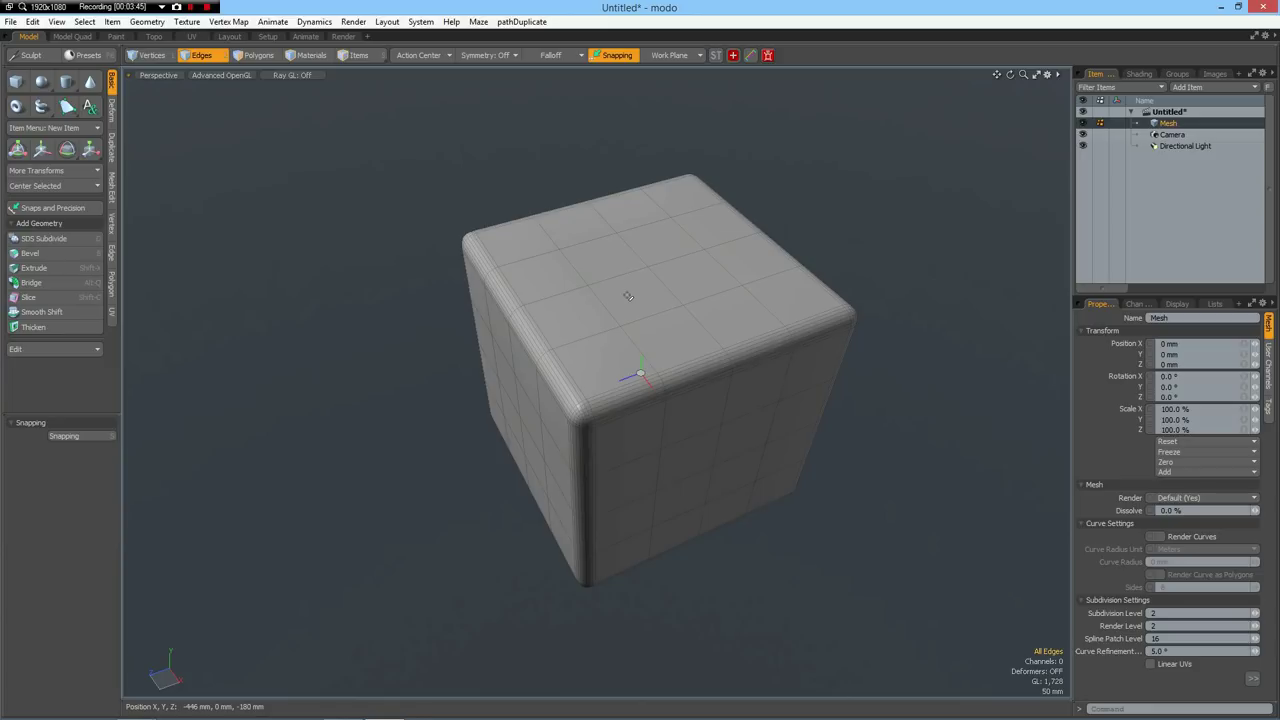
# Scale the two outer edge loops spaced along Z to 125% on the Z axis
pyautogui.doubleClick(636, 347)
pyautogui.press('shift')
pyautogui.keyDown('shift'); pyautogui.doubleClick(757, 300); pyautogui.keyUp('shift')
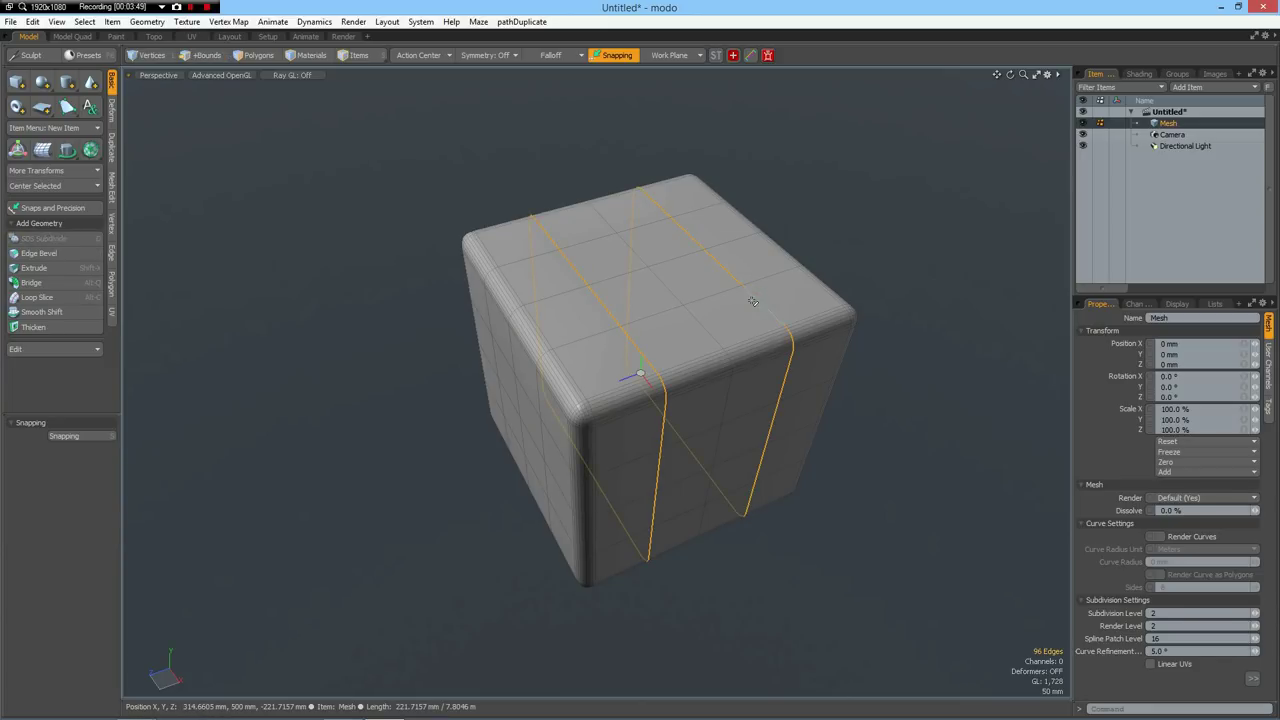
pyautogui.press('r')
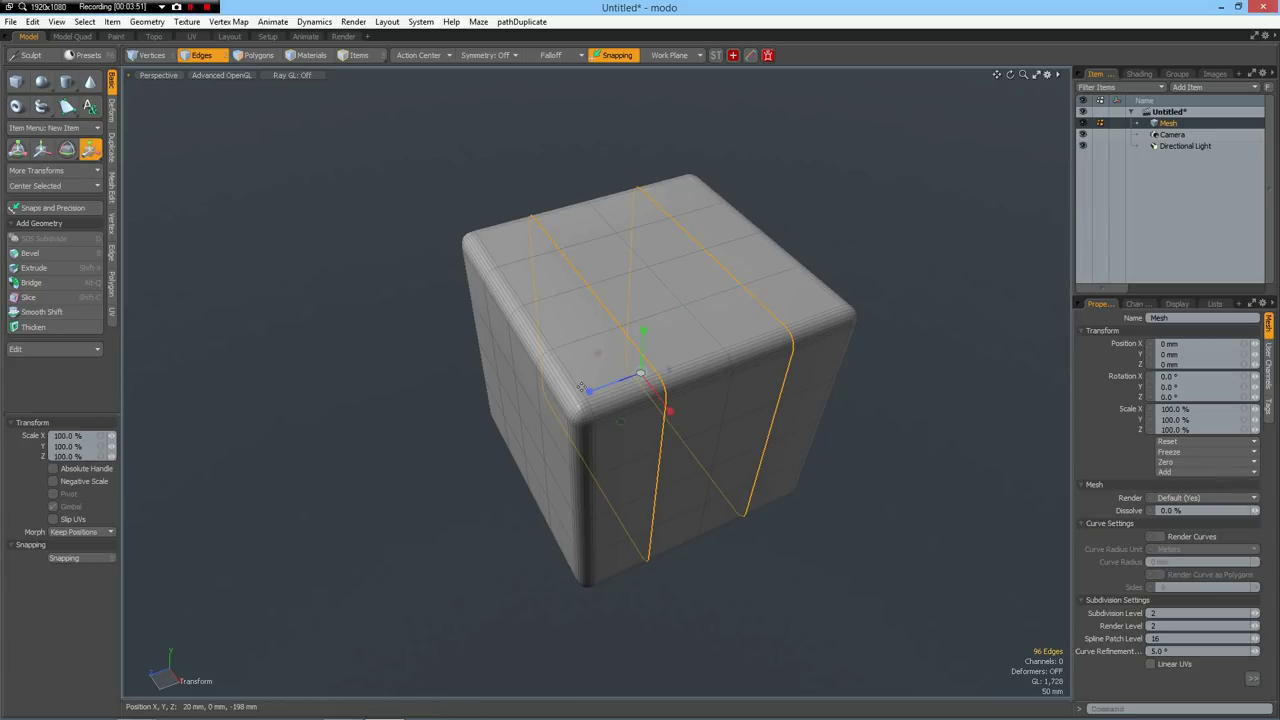
pyautogui.moveTo(589, 388); pyautogui.dragTo(586, 392)
pyautogui.click(67, 456)
pyautogui.write('12')
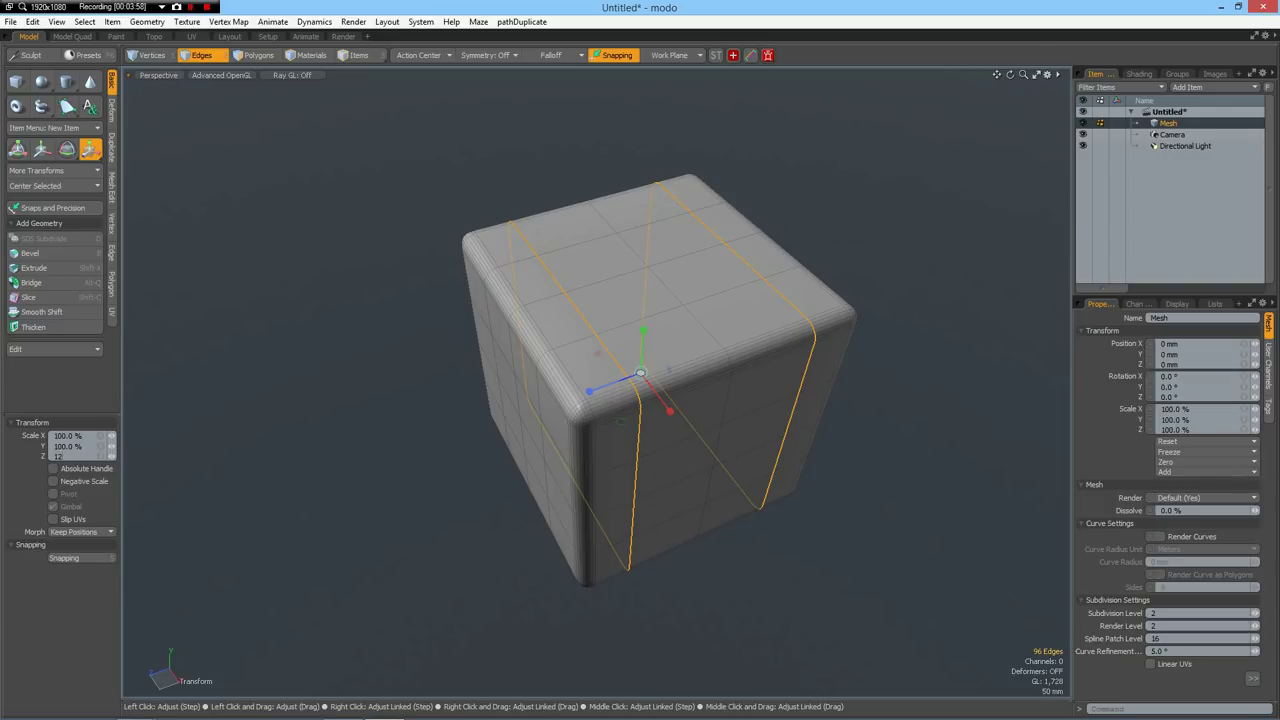
pyautogui.write('5')
pyautogui.press('Return')
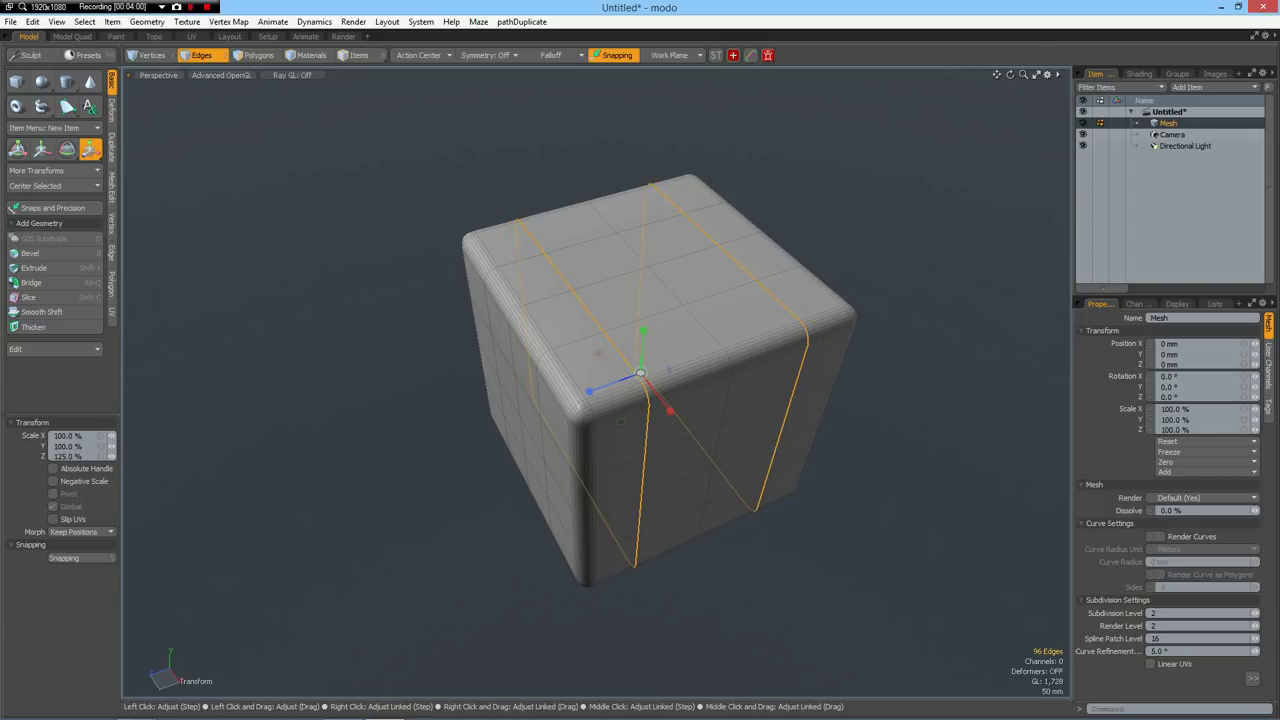
pyautogui.press('q')
# Scale the two outer edge loops spaced along X slightly inward on the X axis
pyautogui.click(590, 244)
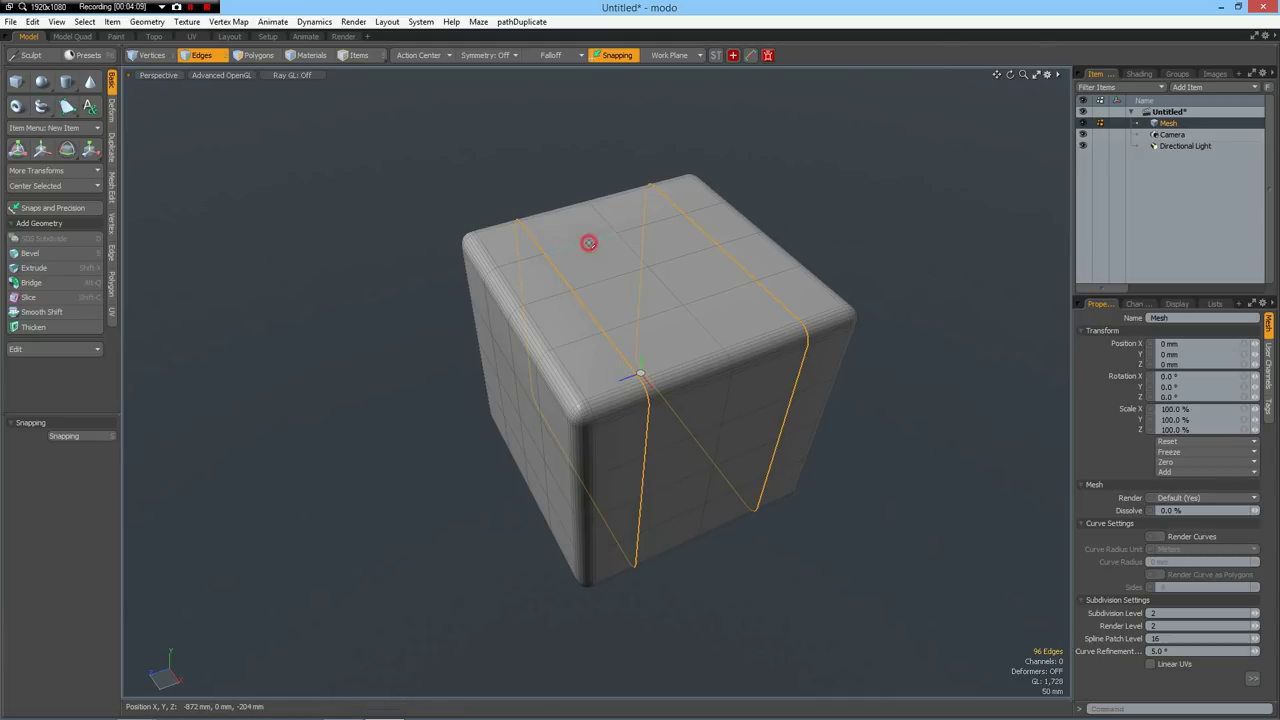
pyautogui.press('2')
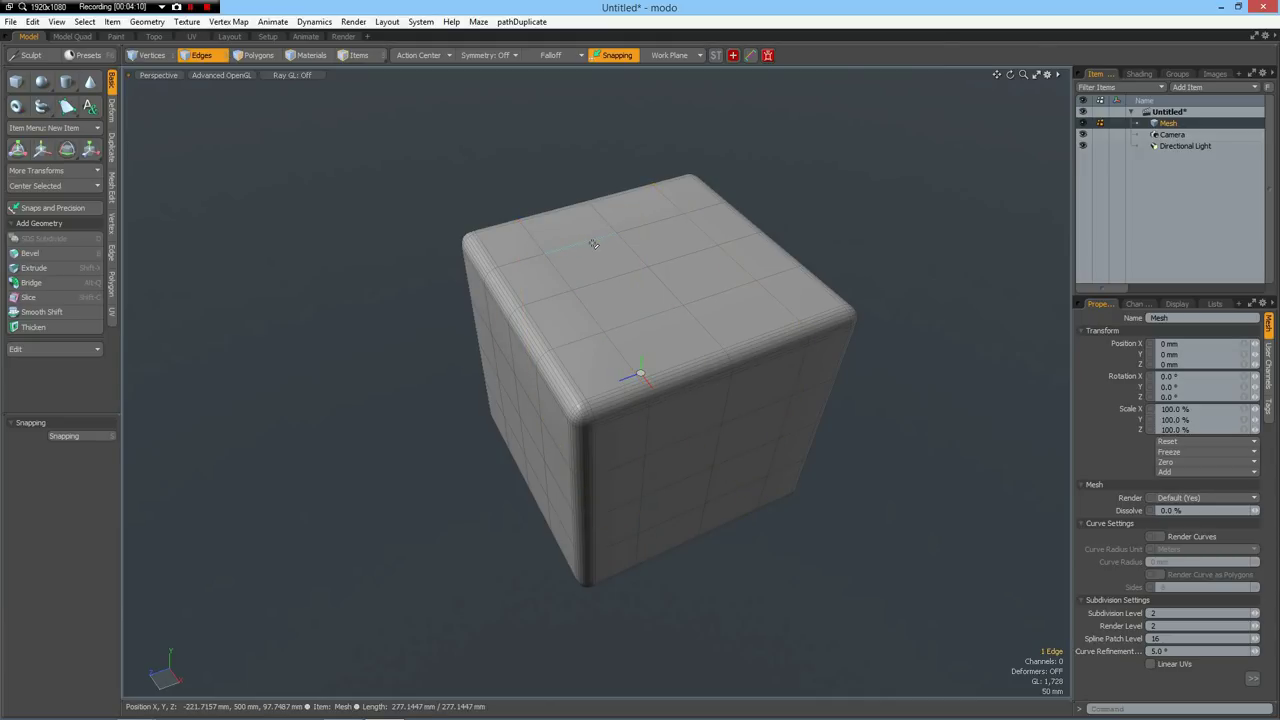
pyautogui.doubleClick(593, 244)
pyautogui.keyDown('shift'); pyautogui.doubleClick(653, 318); pyautogui.keyUp('shift')
pyautogui.press('r')
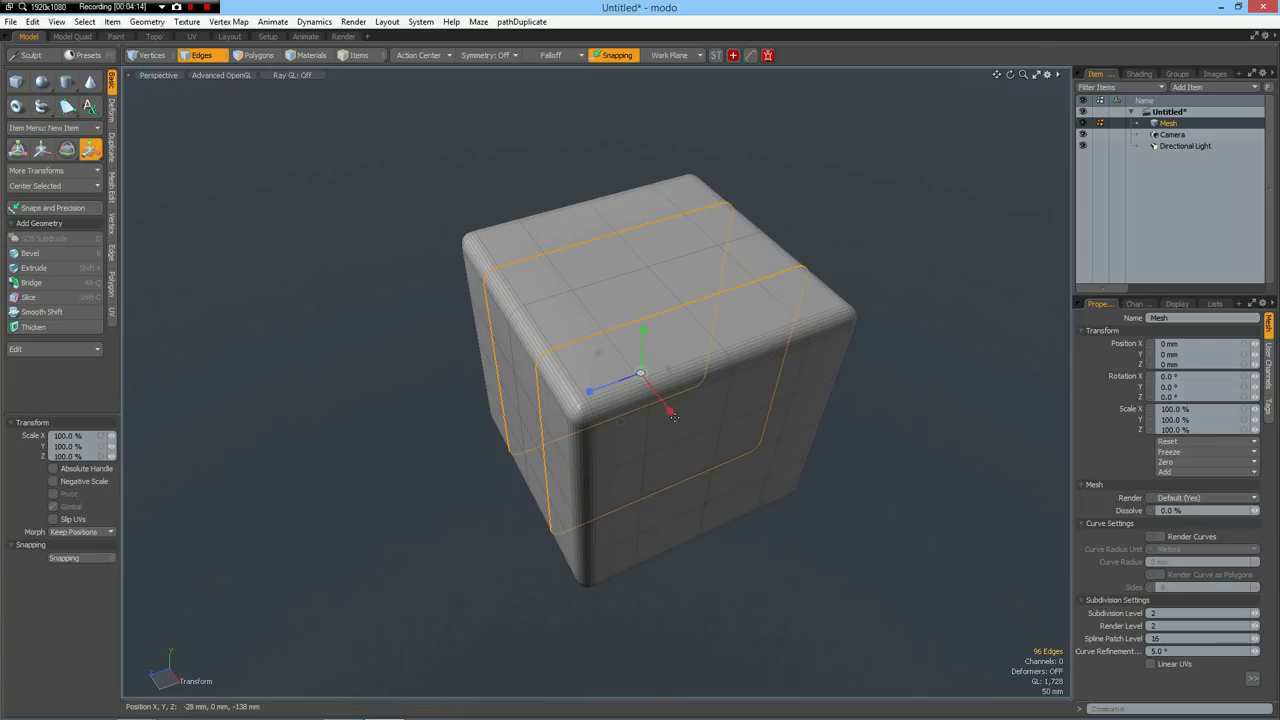
pyautogui.moveTo(670, 410); pyautogui.dragTo(661, 396)
pyautogui.moveTo(670, 410); pyautogui.dragTo(661, 399)
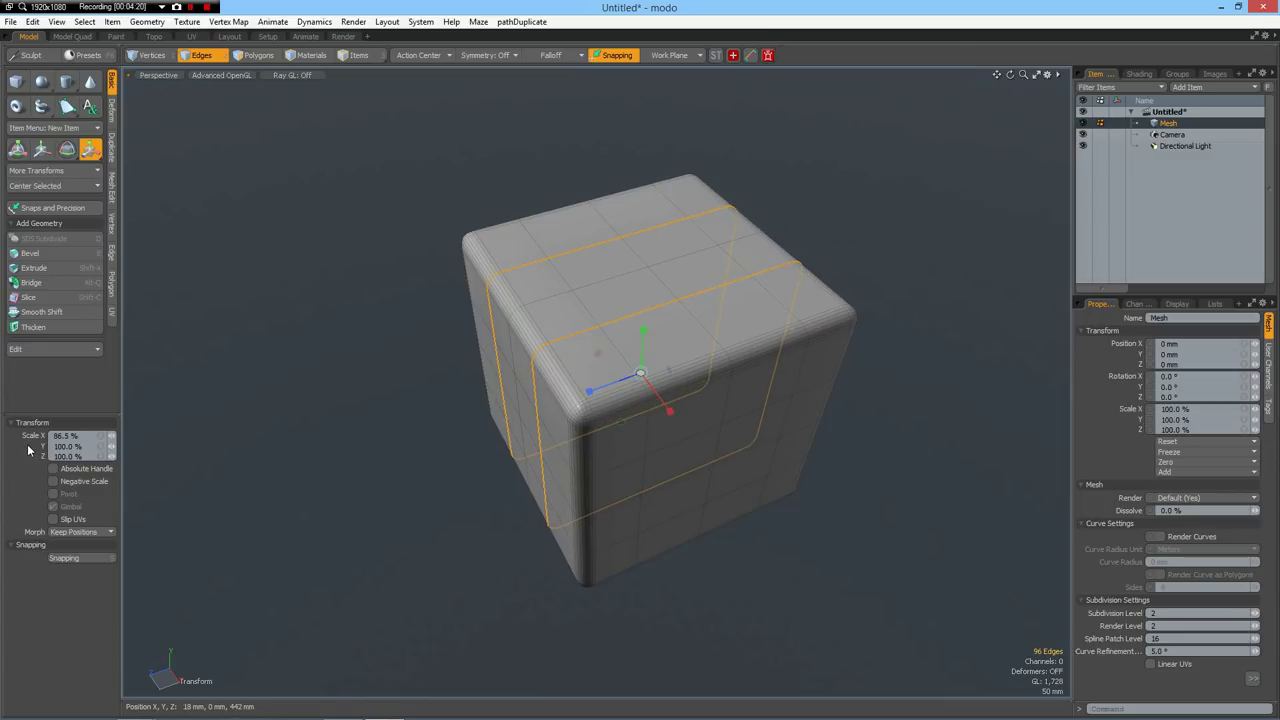
pyautogui.click(85, 437)
pyautogui.press('Return')
pyautogui.press('space')
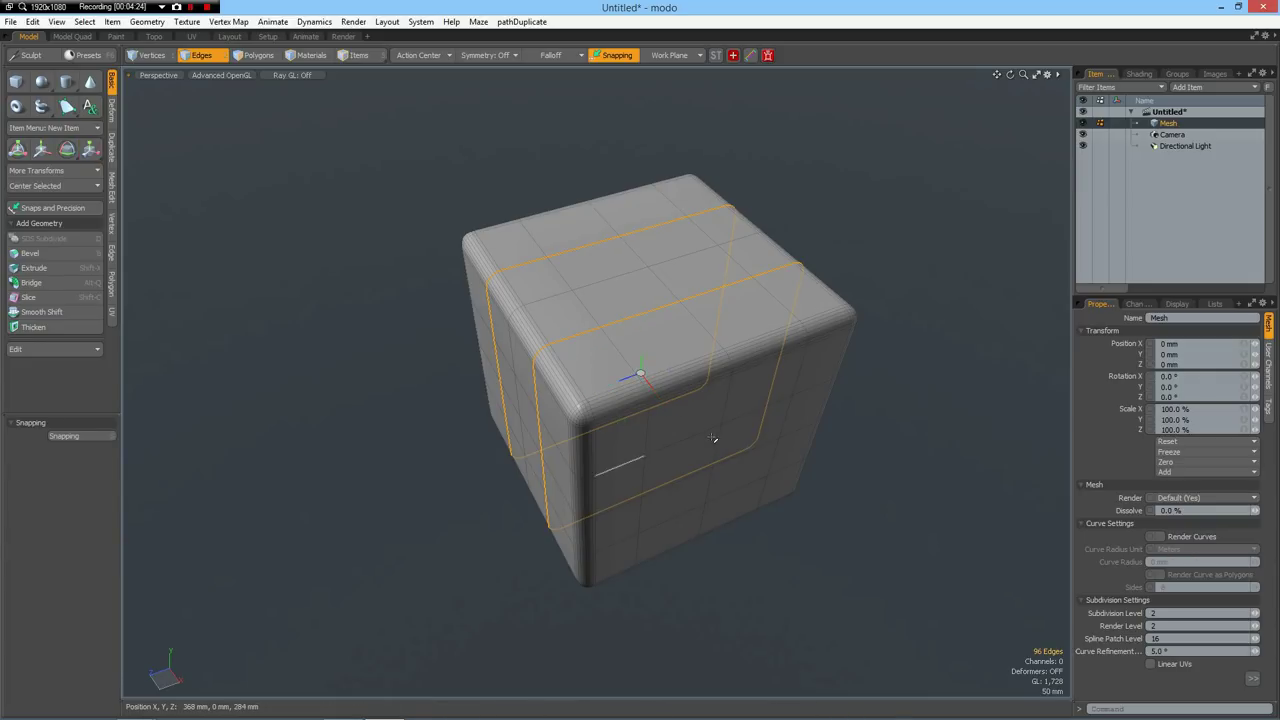
# Scale the upper and lower horizontal edge loops to 90% on the Y axis and clear the selection
pyautogui.doubleClick(700, 437)
pyautogui.hotkey('ctrl', 'z')
pyautogui.keyDown('shift'); pyautogui.doubleClick(686, 516); pyautogui.keyUp('shift')
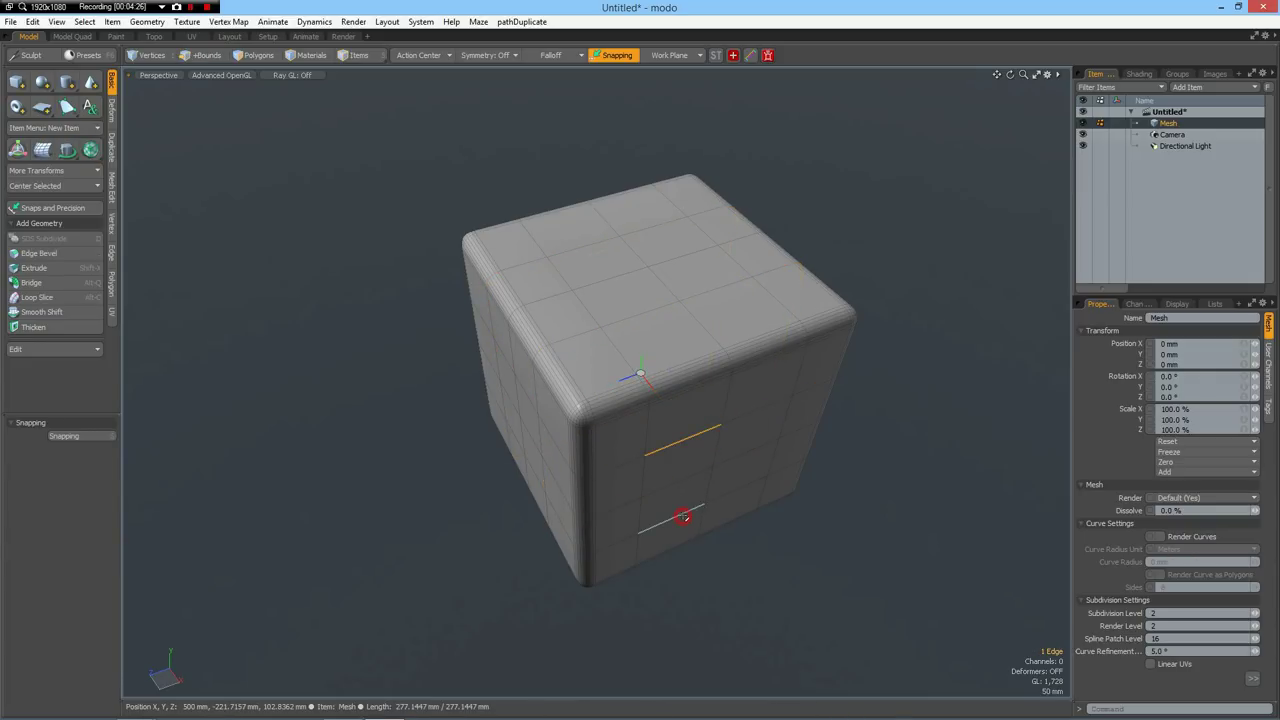
pyautogui.press('2')
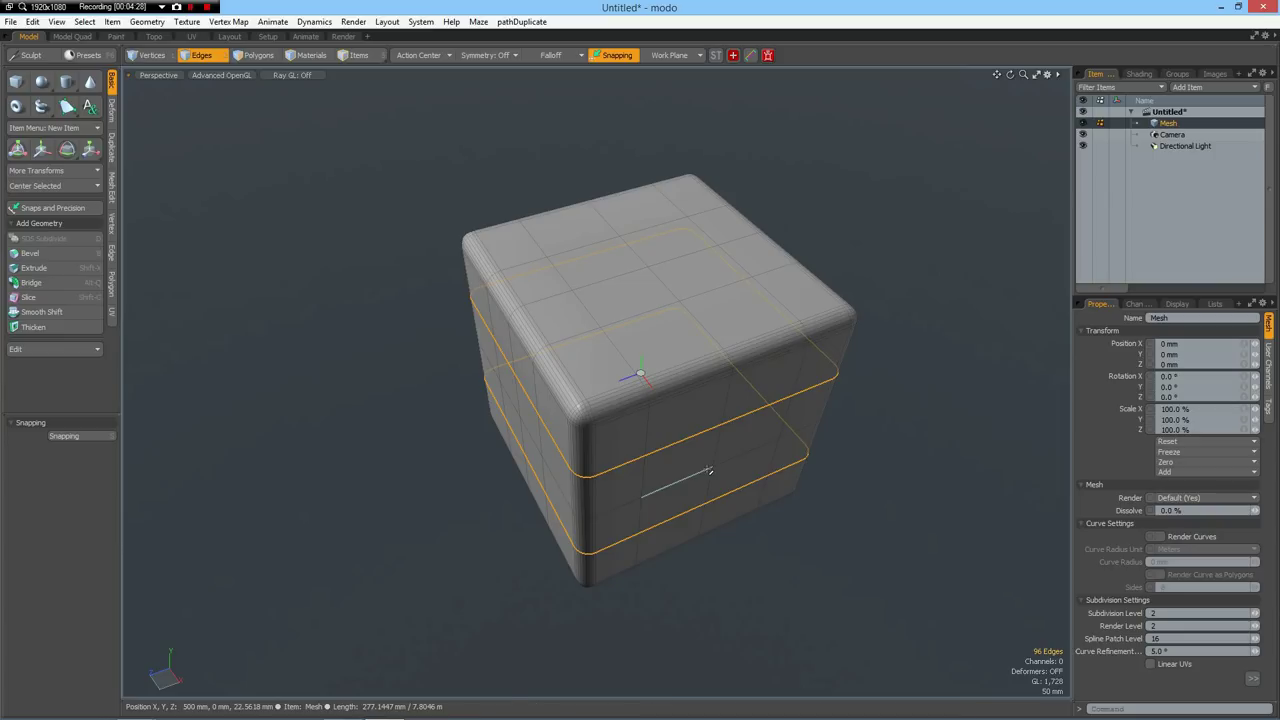
pyautogui.press('y')
pyautogui.moveTo(645, 335); pyautogui.dragTo(644, 352)
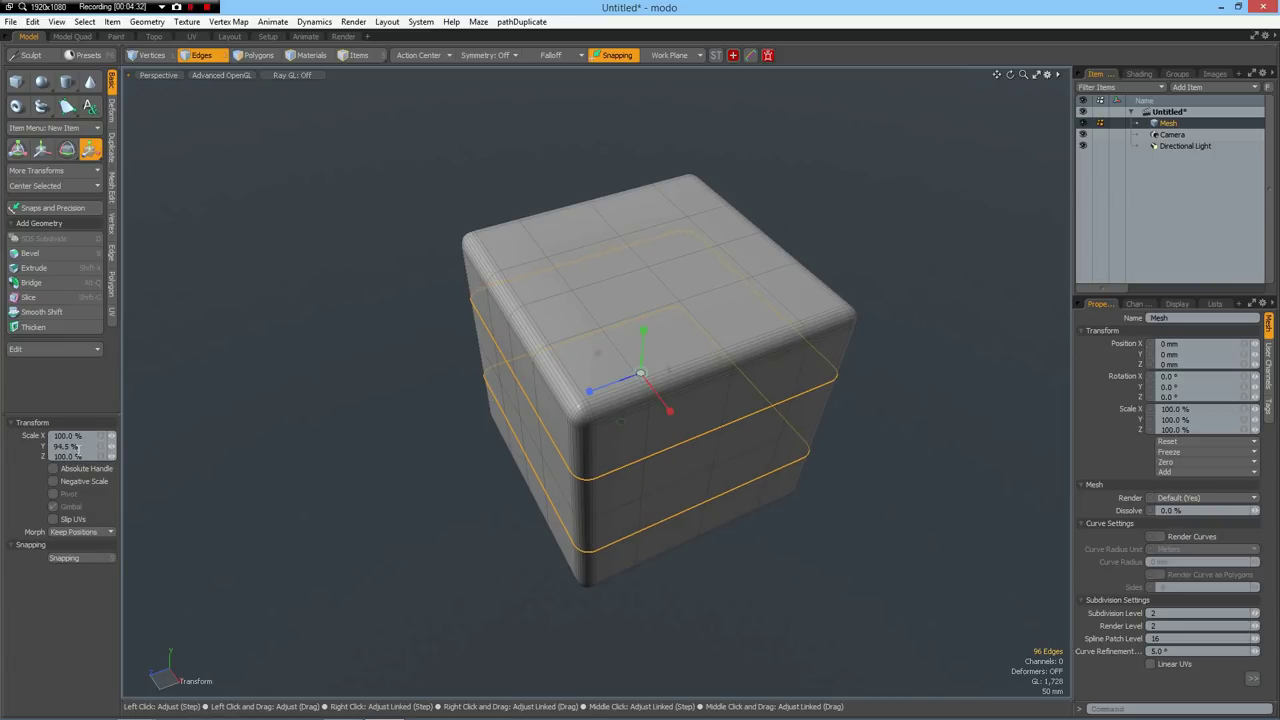
pyautogui.click(88, 446)
pyautogui.write('90')
pyautogui.press('Return')
pyautogui.press('q')
pyautogui.click(958, 316)
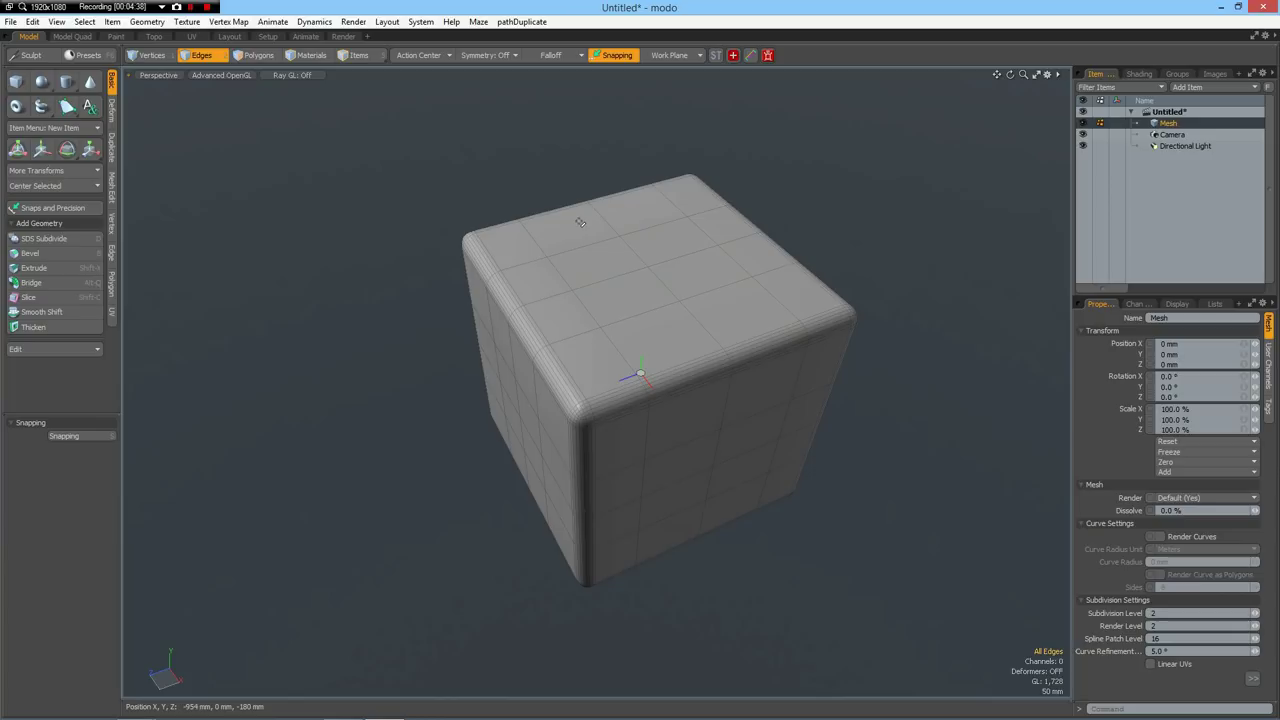
# Select all nine full edge loops that run around the cube, three in each direction
pyautogui.moveTo(580, 222); pyautogui.dragTo(641, 324)
pyautogui.keyDown('shift'); pyautogui.click(647, 430); pyautogui.keyUp('shift')
pyautogui.keyDown('shift'); pyautogui.click(727, 403); pyautogui.keyUp('shift')
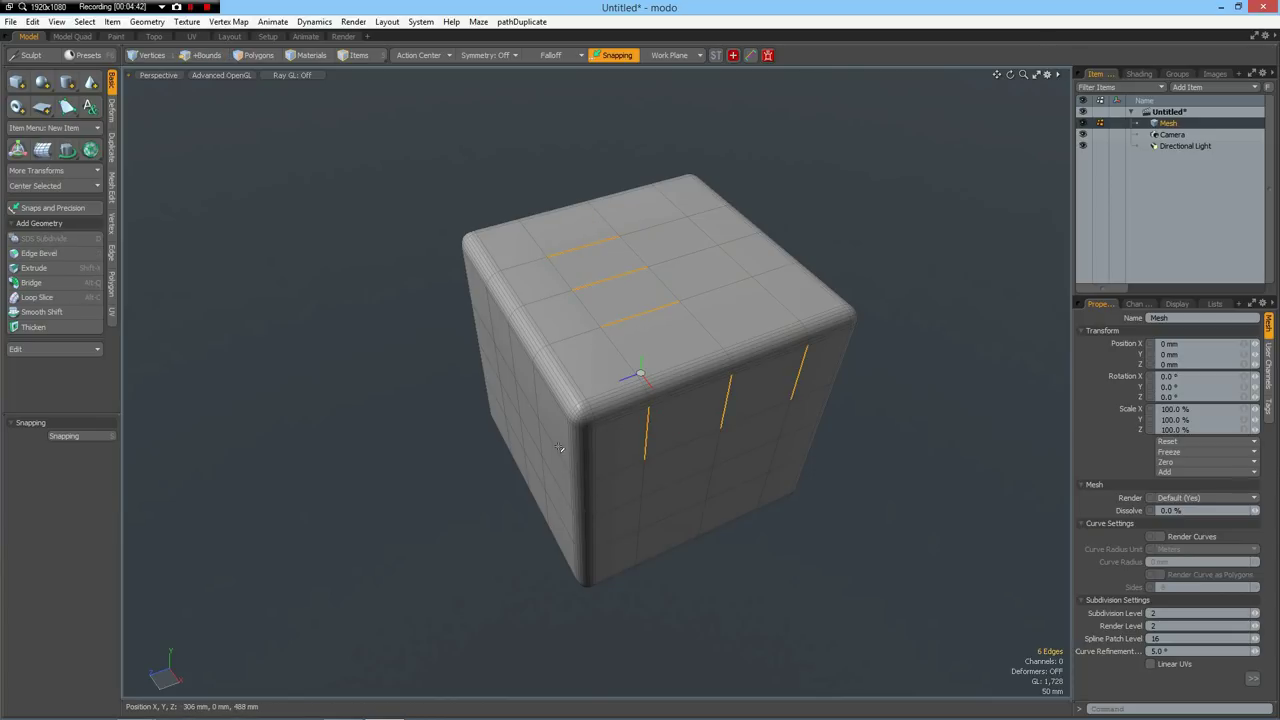
pyautogui.keyDown('shift'); pyautogui.moveTo(558, 445); pyautogui.dragTo(561, 519); pyautogui.keyUp('shift')
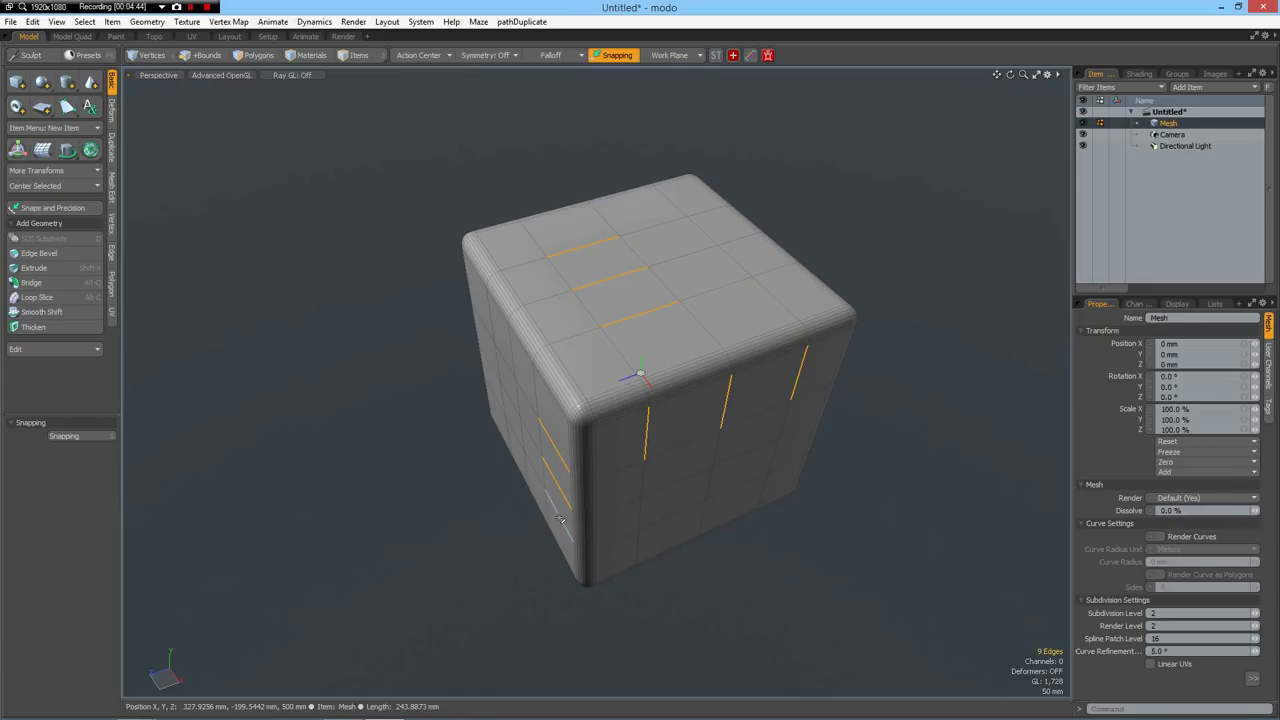
pyautogui.press('l')
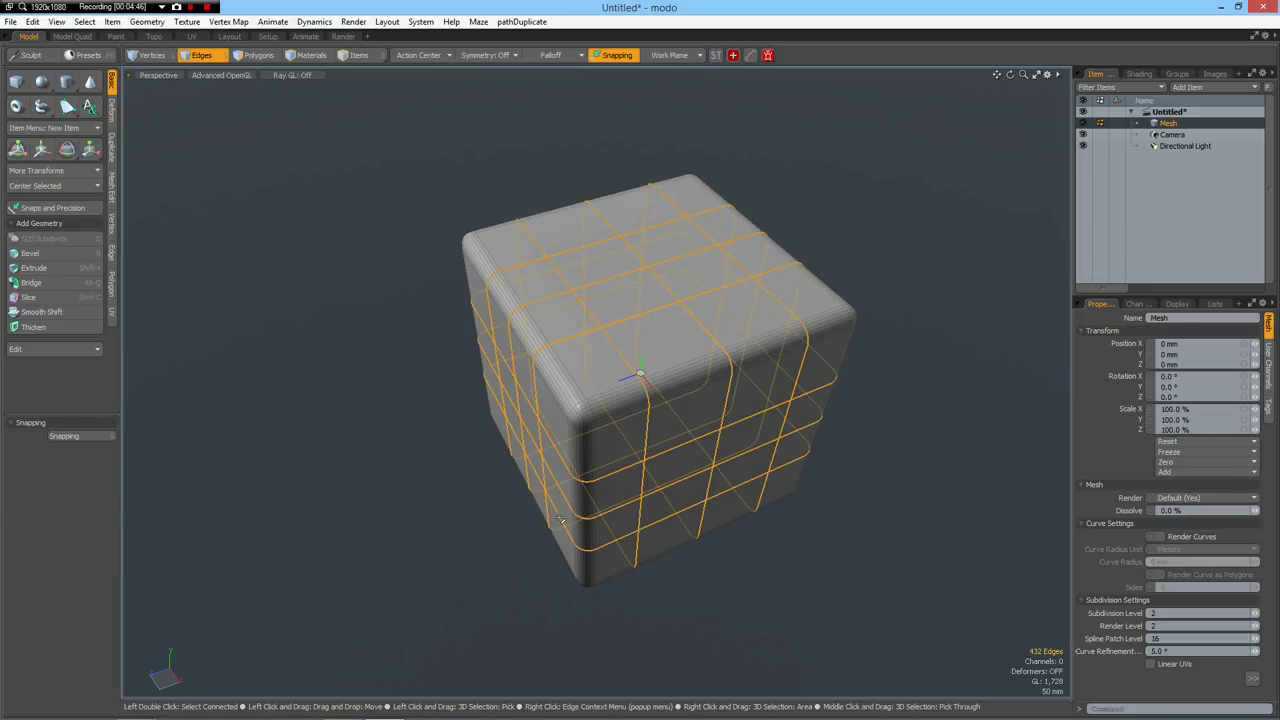
# Bevel the selected edge loops by 8 mm with round level 1 and sharp corners to form the mortar strips
pyautogui.press('b')
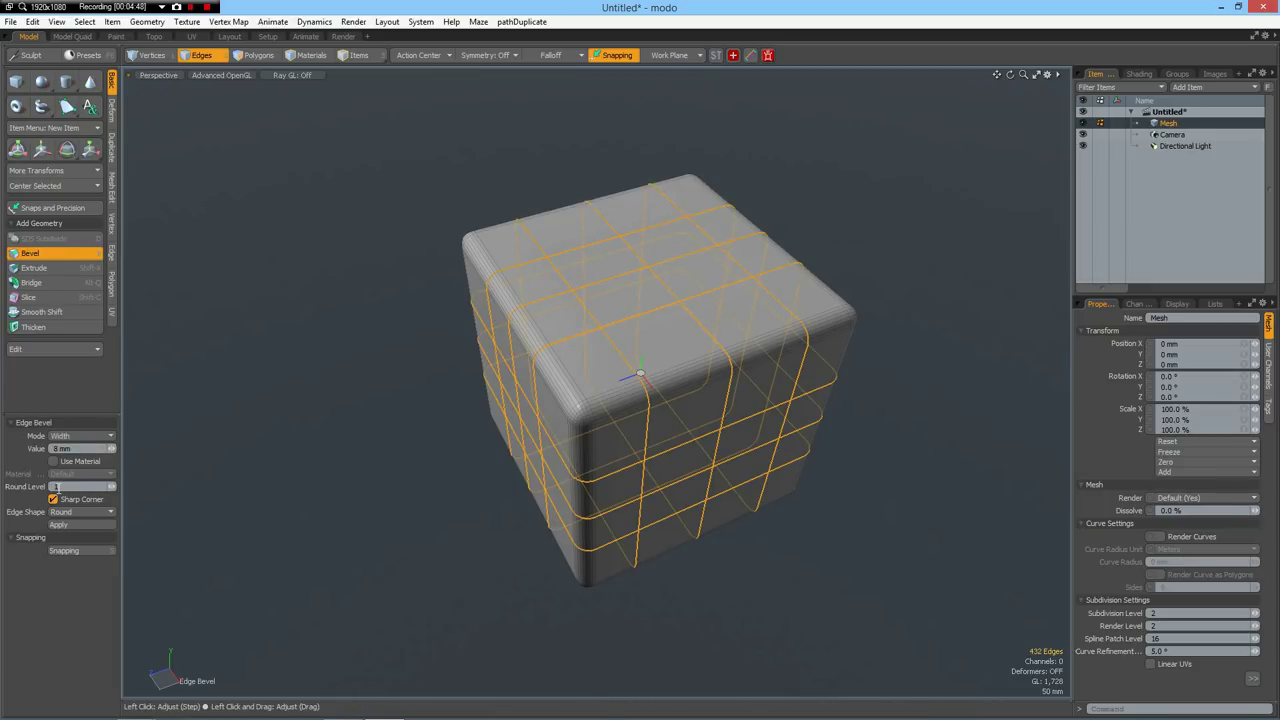
pyautogui.scroll(3, 663, 370)
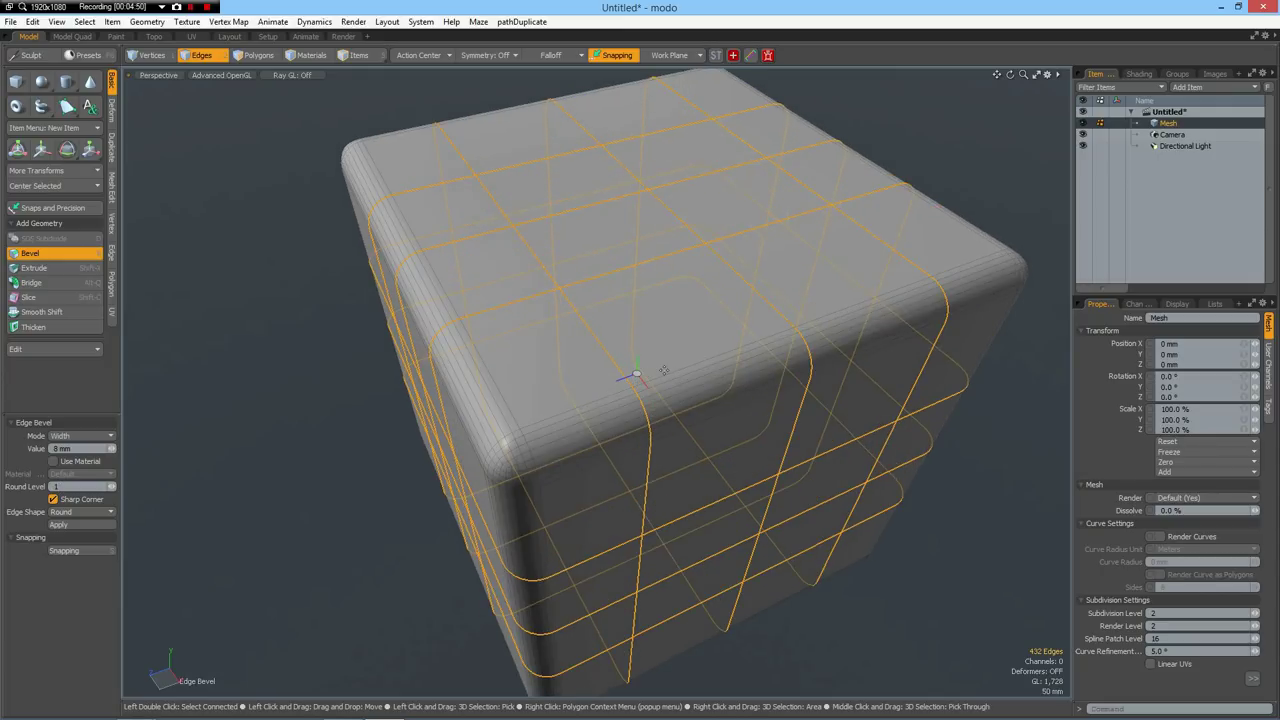
pyautogui.moveTo(664, 370); pyautogui.dragTo(697, 370)
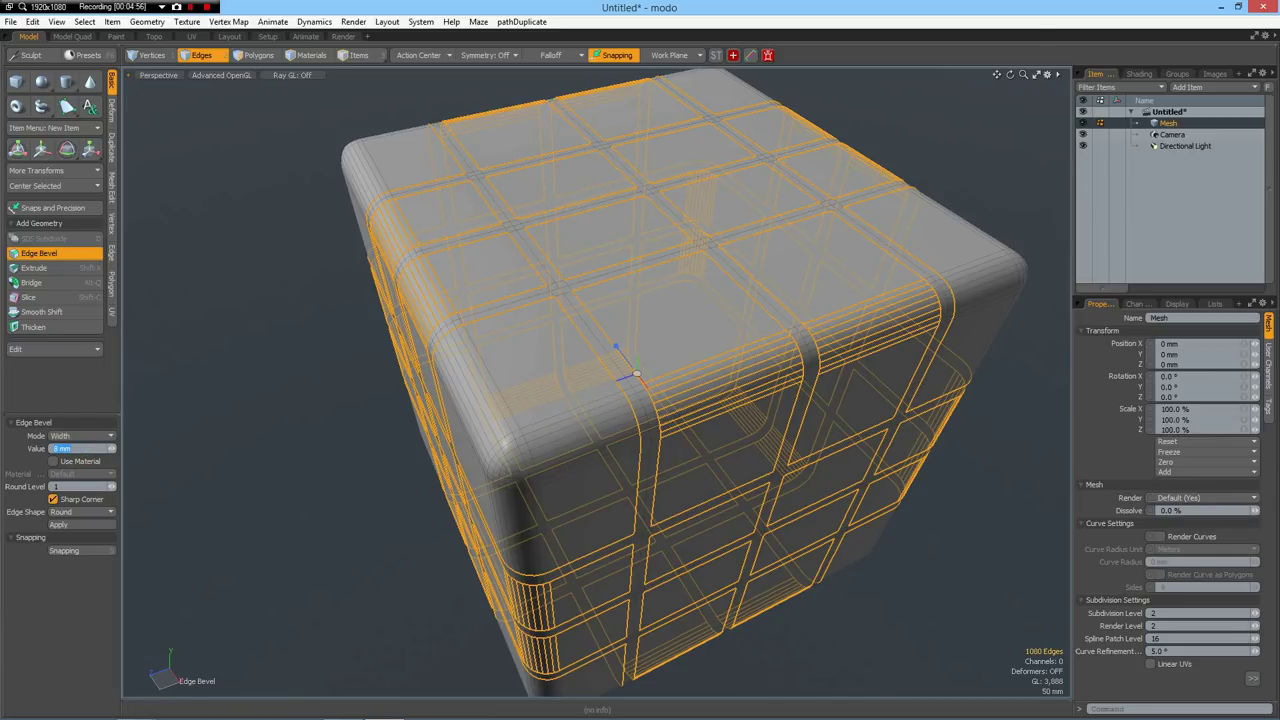
pyautogui.press('space')
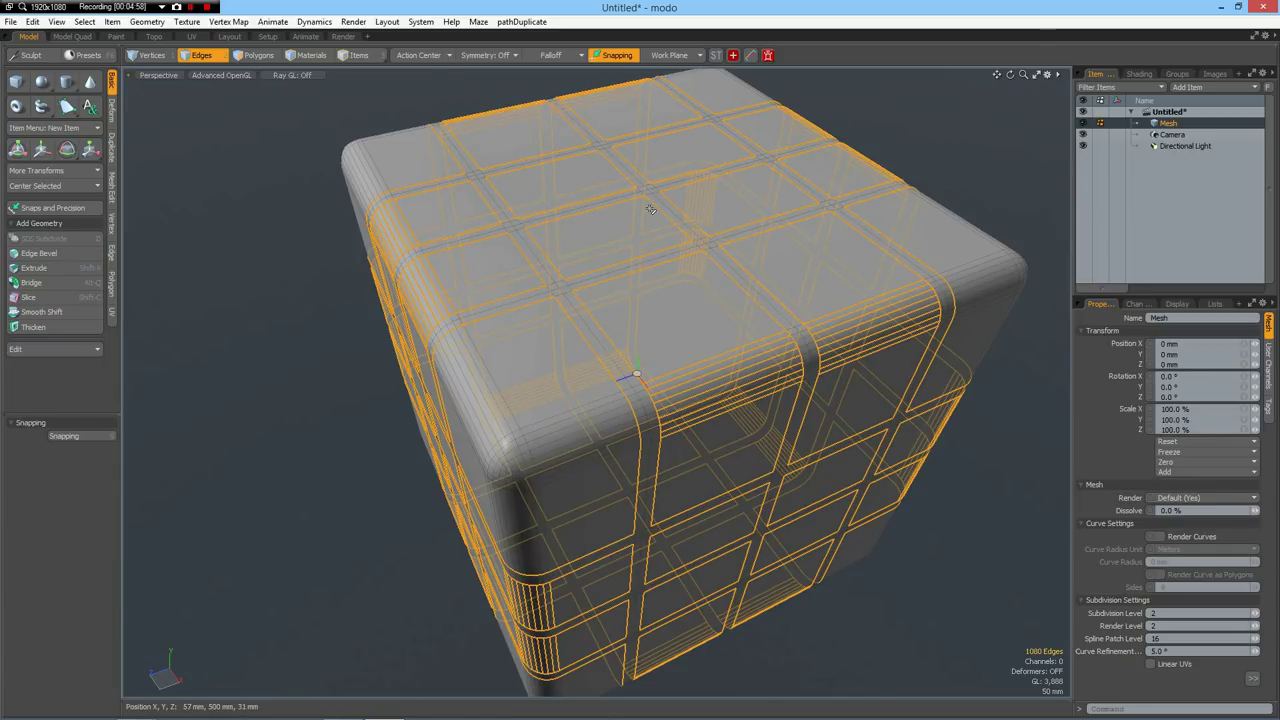
# Clear the converted selection and select the polygons of the four central cells on the top face, including the strips between them
pyautogui.scroll(-3, 650, 209)
pyautogui.moveTo(660, 254)
pyautogui.keyDown('alt'); pyautogui.mouseDown()
pyautogui.moveTo(606, 337)
pyautogui.moveTo(649, 272)
pyautogui.mouseUp(); pyautogui.keyUp('alt')
pyautogui.press('3')
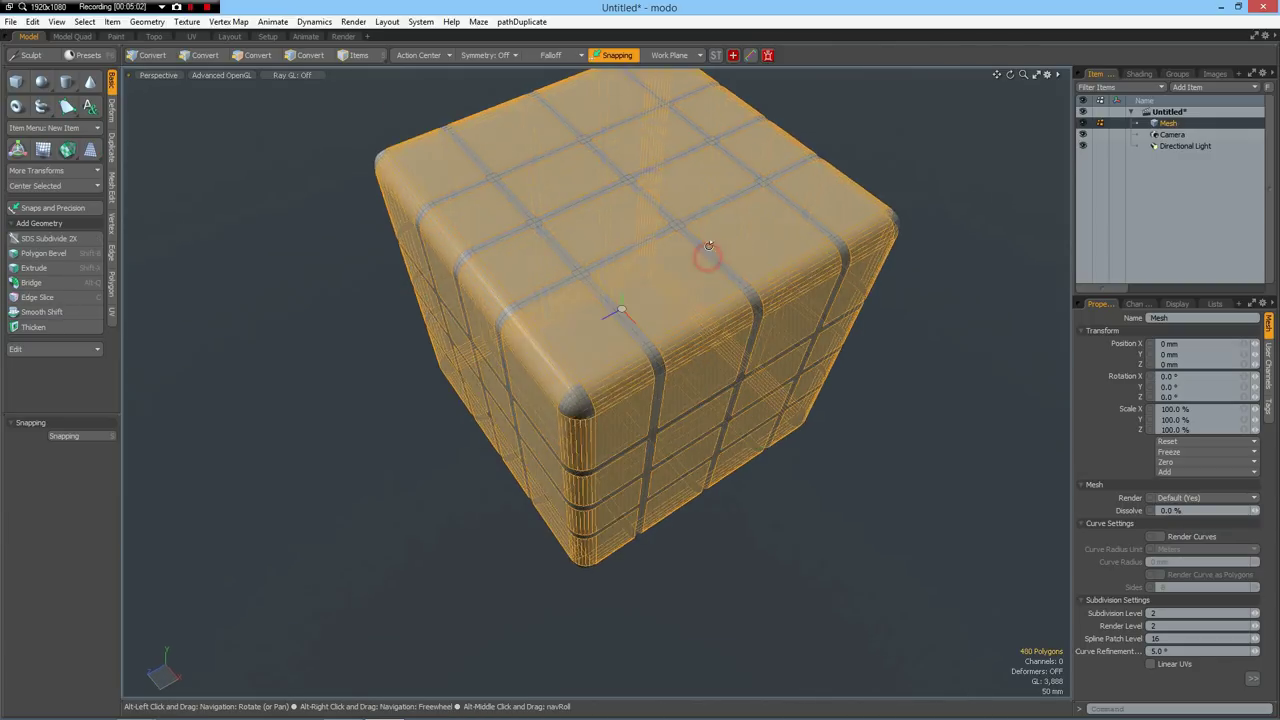
pyautogui.click(963, 151)
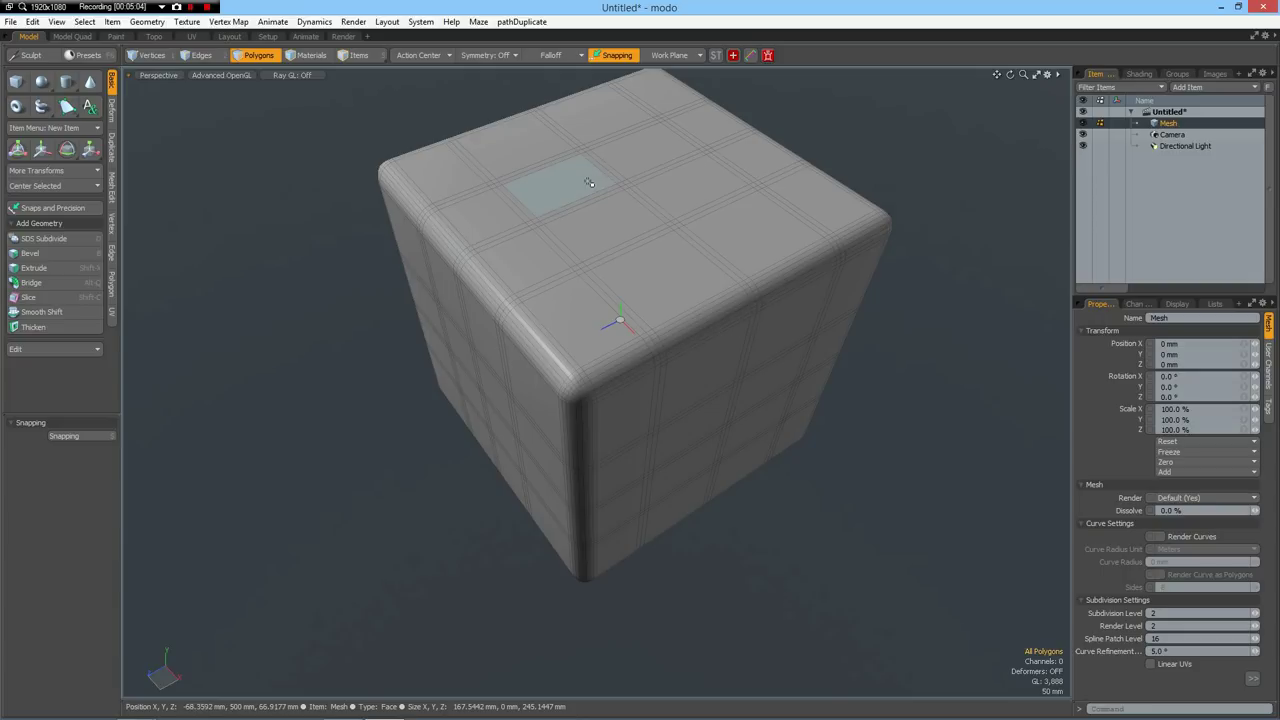
pyautogui.moveTo(583, 177)
pyautogui.mouseDown()
pyautogui.moveTo(620, 238)
pyautogui.moveTo(681, 180)
pyautogui.moveTo(629, 151)
pyautogui.moveTo(605, 173)
pyautogui.mouseUp()
pyautogui.keyDown('shift'); pyautogui.moveTo(605, 173); pyautogui.dragTo(646, 200, button='right'); pyautogui.keyUp('shift')
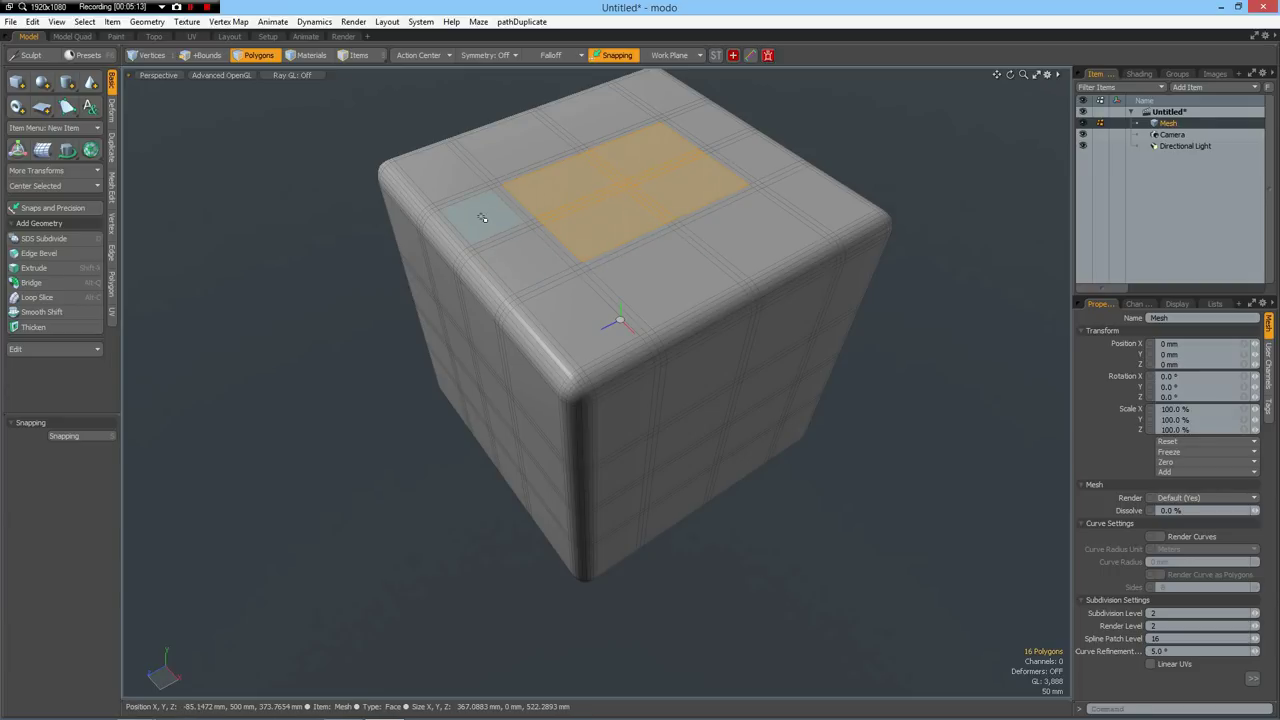
# Add the two-cell brick that wraps from the top face over the front edge to the polygon selection, including its inner strips
pyautogui.moveTo(480, 294)
pyautogui.keyDown('alt'); pyautogui.mouseDown()
pyautogui.moveTo(513, 289)
pyautogui.moveTo(488, 285)
pyautogui.moveTo(486, 358)
pyautogui.moveTo(423, 337)
pyautogui.moveTo(433, 253)
pyautogui.mouseUp(); pyautogui.keyUp('alt')
pyautogui.keyDown('shift'); pyautogui.click(447, 250); pyautogui.keyUp('shift')
pyautogui.keyDown('shift'); pyautogui.moveTo(418, 247); pyautogui.dragTo(466, 332, button='right'); pyautogui.keyUp('shift')
# Add the brick wrapping the cube's upper corner across the top and both side faces to the polygon selection, including its rounded edges
pyautogui.keyDown('shift'); pyautogui.moveTo(551, 409); pyautogui.dragTo(580, 333); pyautogui.keyUp('shift')
pyautogui.keyDown('shift'); pyautogui.click(637, 280); pyautogui.keyUp('shift')
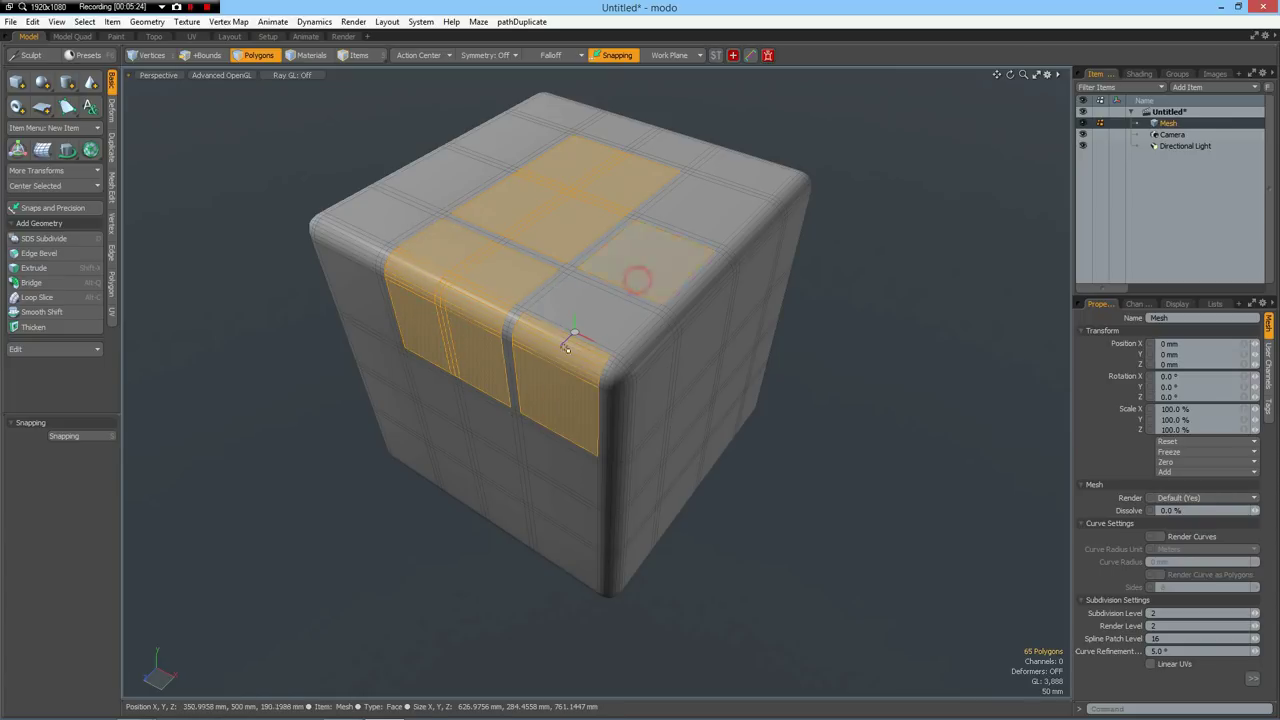
pyautogui.keyDown('shift'); pyautogui.click(668, 290); pyautogui.keyUp('shift')
pyautogui.keyDown('shift'); pyautogui.moveTo(696, 343); pyautogui.dragTo(600, 420); pyautogui.keyUp('shift')
pyautogui.moveTo(582, 298); pyautogui.dragTo(686, 379, button='right')
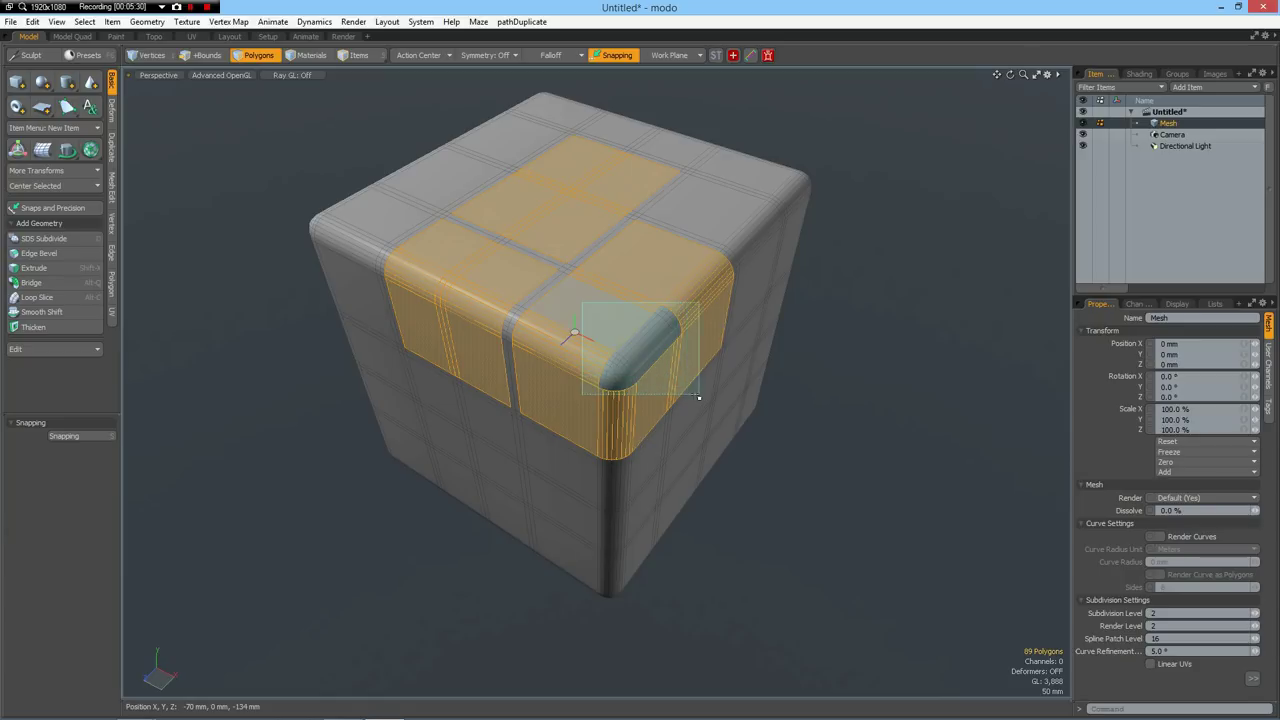
pyautogui.keyDown('shift'); pyautogui.click(690, 396); pyautogui.keyUp('shift')
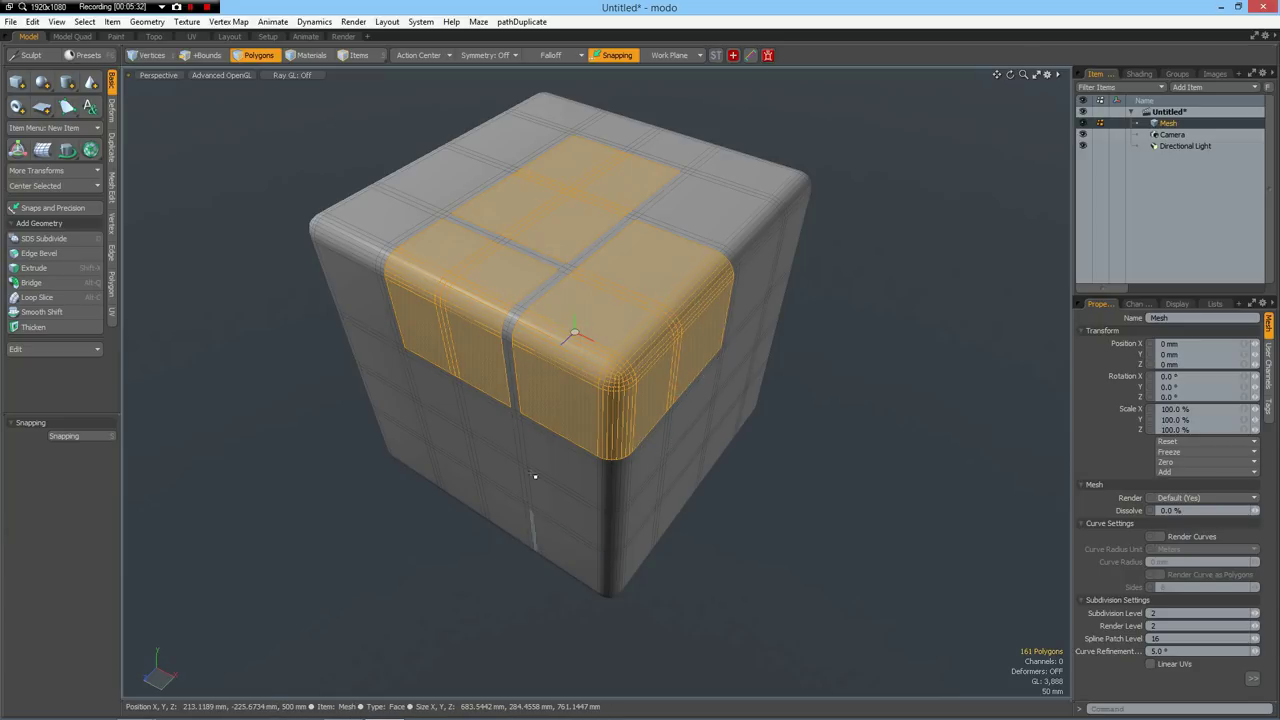
# Add the two-row brick below the corner brick, wrapping the vertical edge onto both side faces, to the polygon selection
pyautogui.keyDown('alt'); pyautogui.moveTo(729, 560); pyautogui.dragTo(717, 514); pyautogui.keyUp('alt')
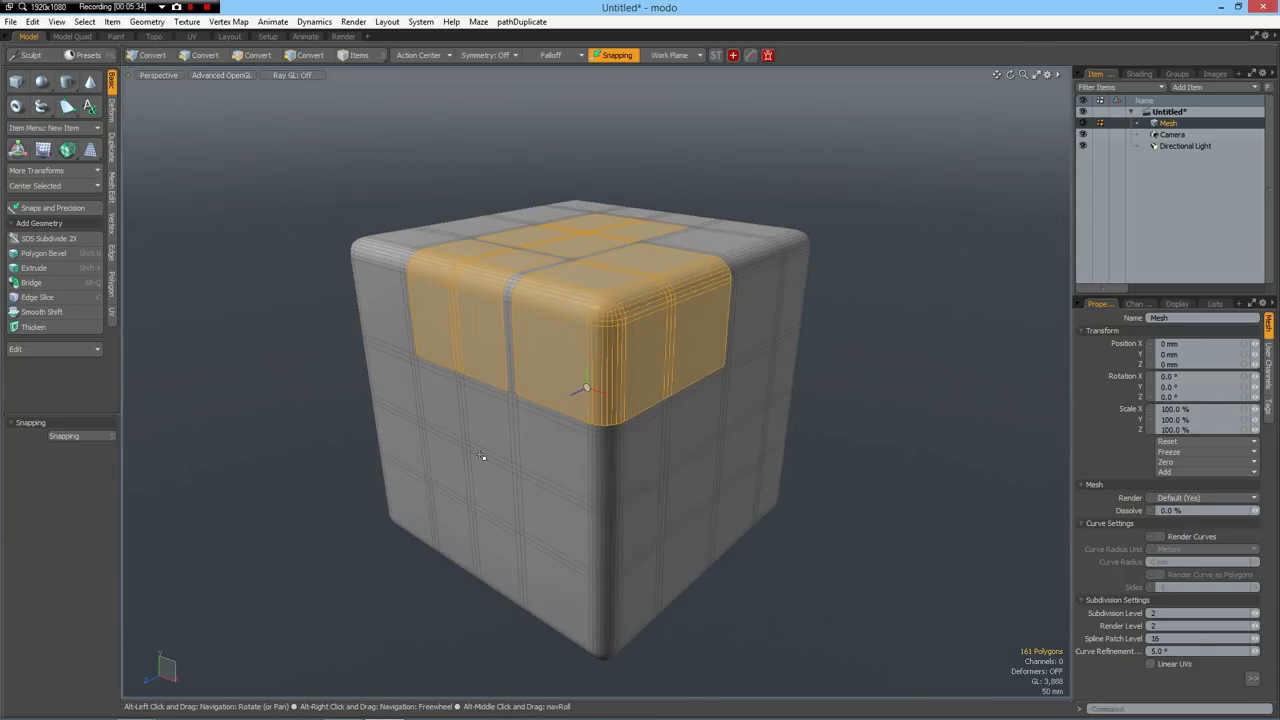
pyautogui.moveTo(490, 427)
pyautogui.keyDown('shift'); pyautogui.mouseDown()
pyautogui.moveTo(492, 486)
pyautogui.moveTo(551, 511)
pyautogui.moveTo(651, 518)
pyautogui.moveTo(659, 456)
pyautogui.moveTo(580, 462)
pyautogui.moveTo(503, 442)
pyautogui.moveTo(624, 468)
pyautogui.mouseUp(); pyautogui.keyUp('shift')
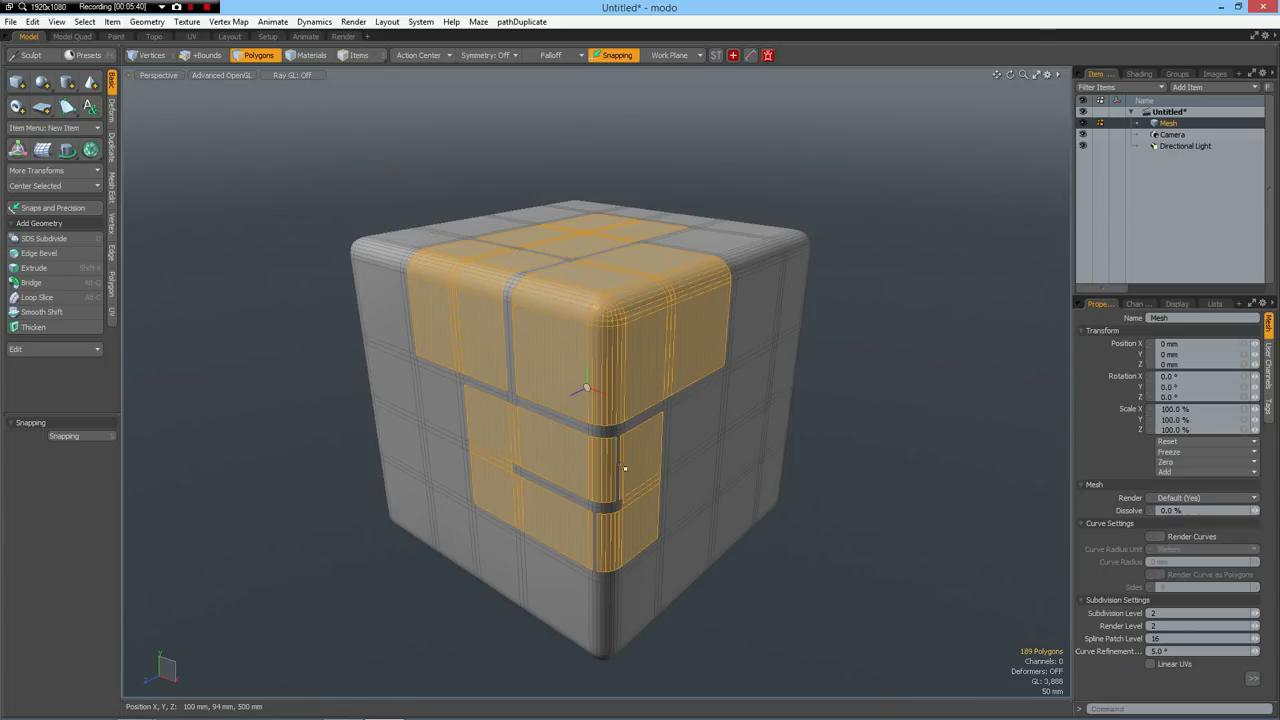
pyautogui.keyDown('shift'); pyautogui.moveTo(607, 527); pyautogui.dragTo(582, 529); pyautogui.keyUp('shift')
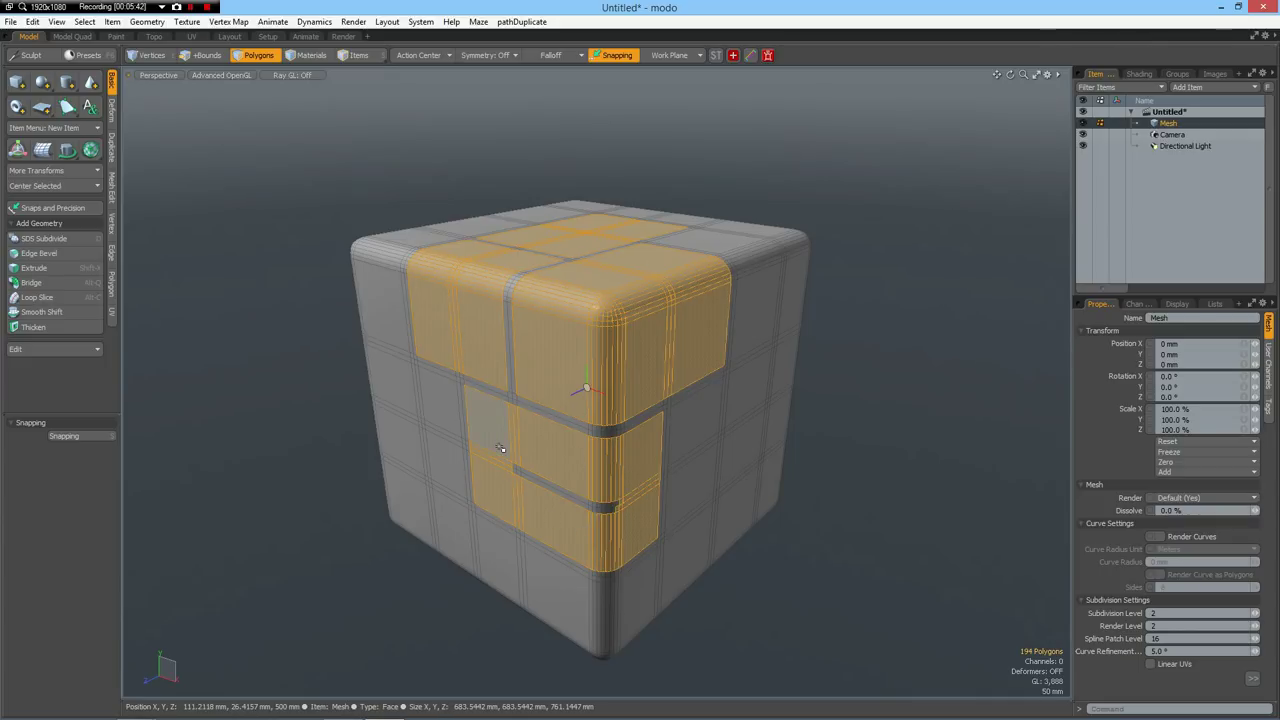
pyautogui.keyDown('shift'); pyautogui.moveTo(499, 446); pyautogui.dragTo(646, 531, button='right'); pyautogui.keyUp('shift')
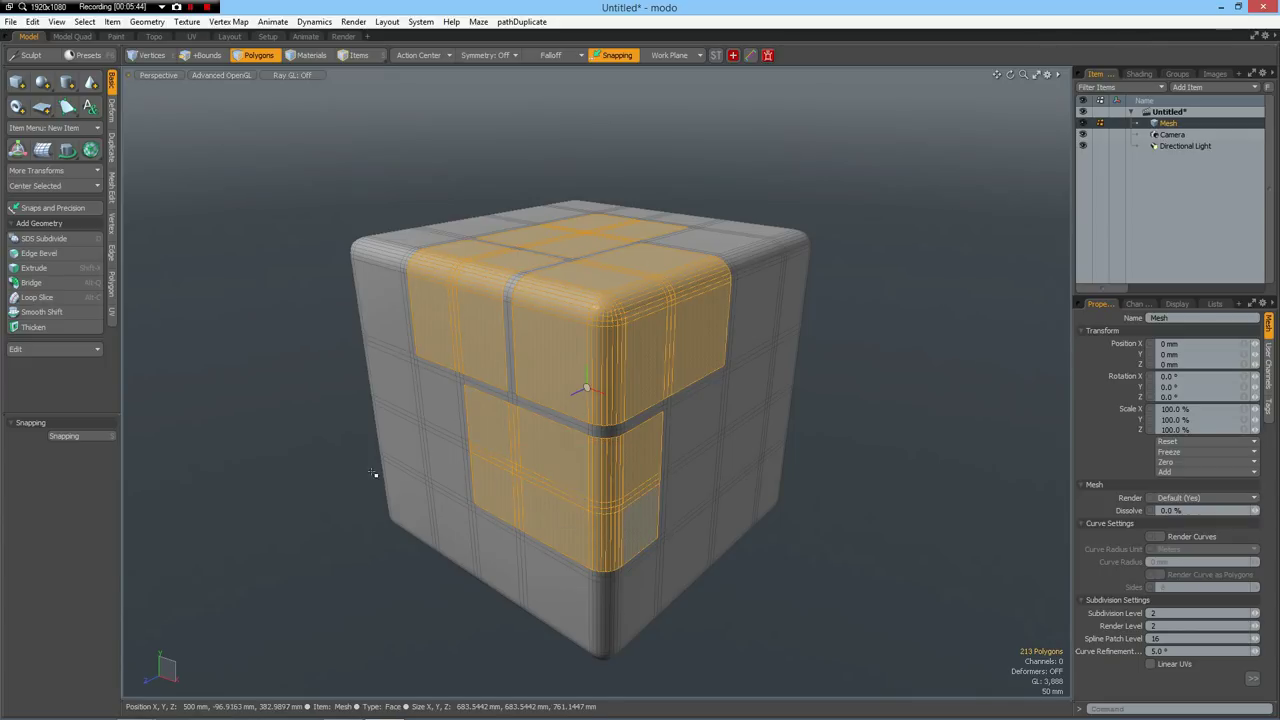
# Assign a new material named m with a pale green color (RGB 221, 255, 226) to the selected brick polygons
pyautogui.keyDown('alt'); pyautogui.moveTo(449, 346); pyautogui.dragTo(447, 386); pyautogui.keyUp('alt')
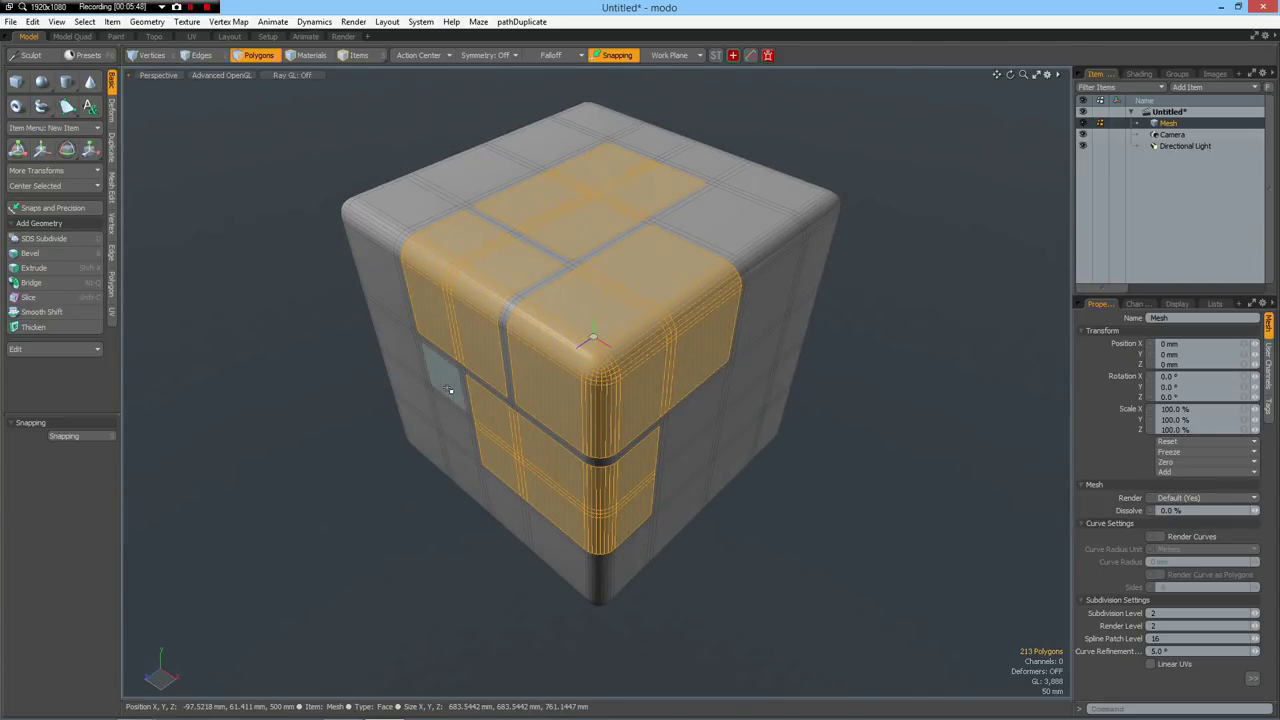
pyautogui.press('m')
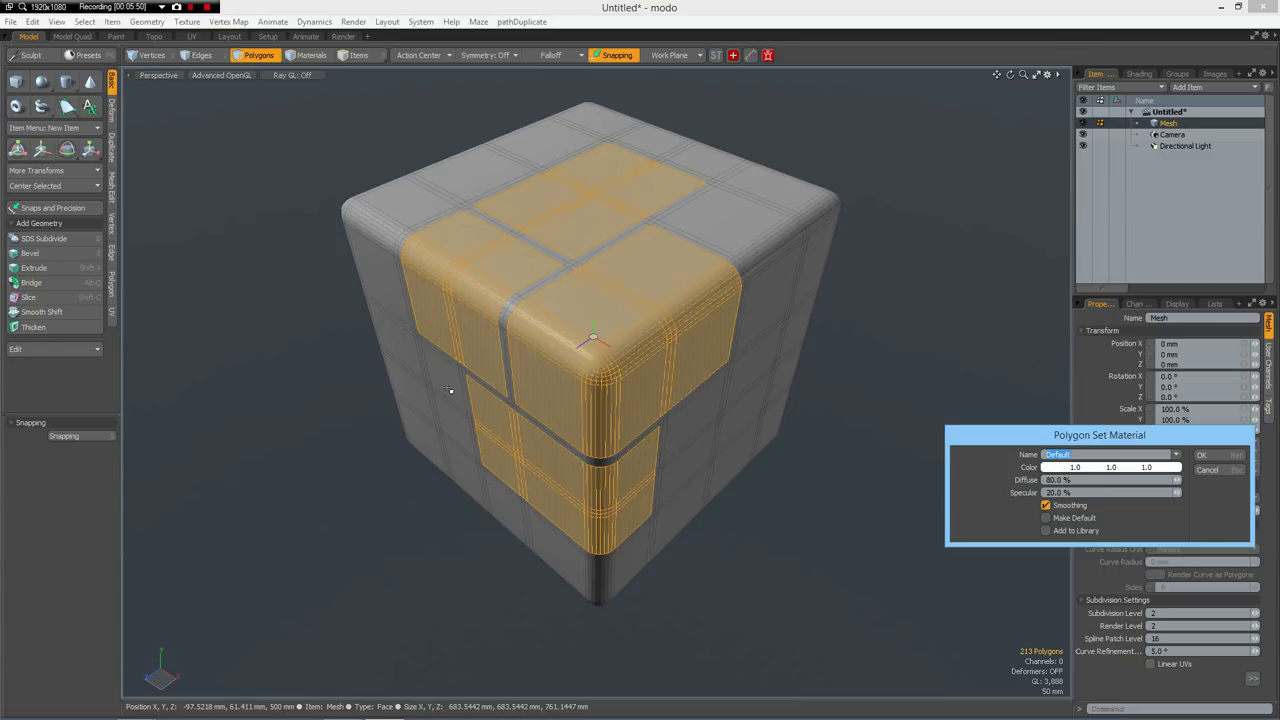
pyautogui.click(1170, 468)
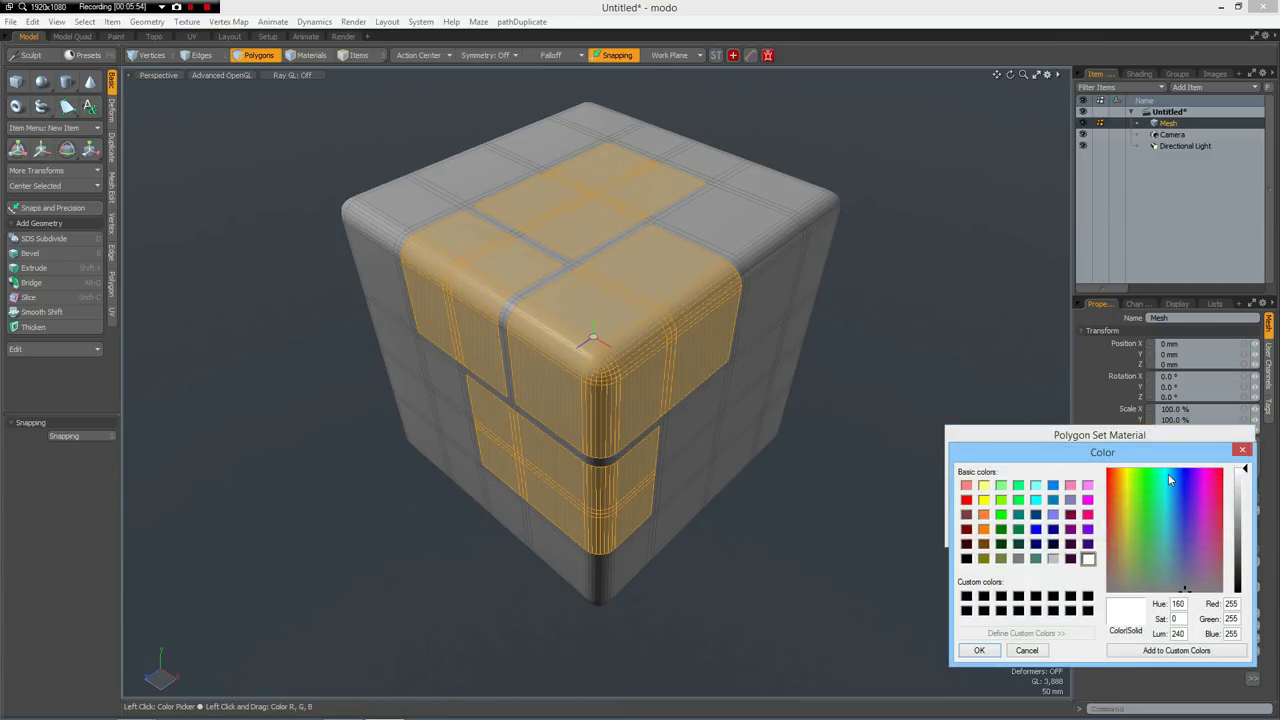
pyautogui.click(1150, 474)
pyautogui.moveTo(1243, 476); pyautogui.dragTo(1236, 490)
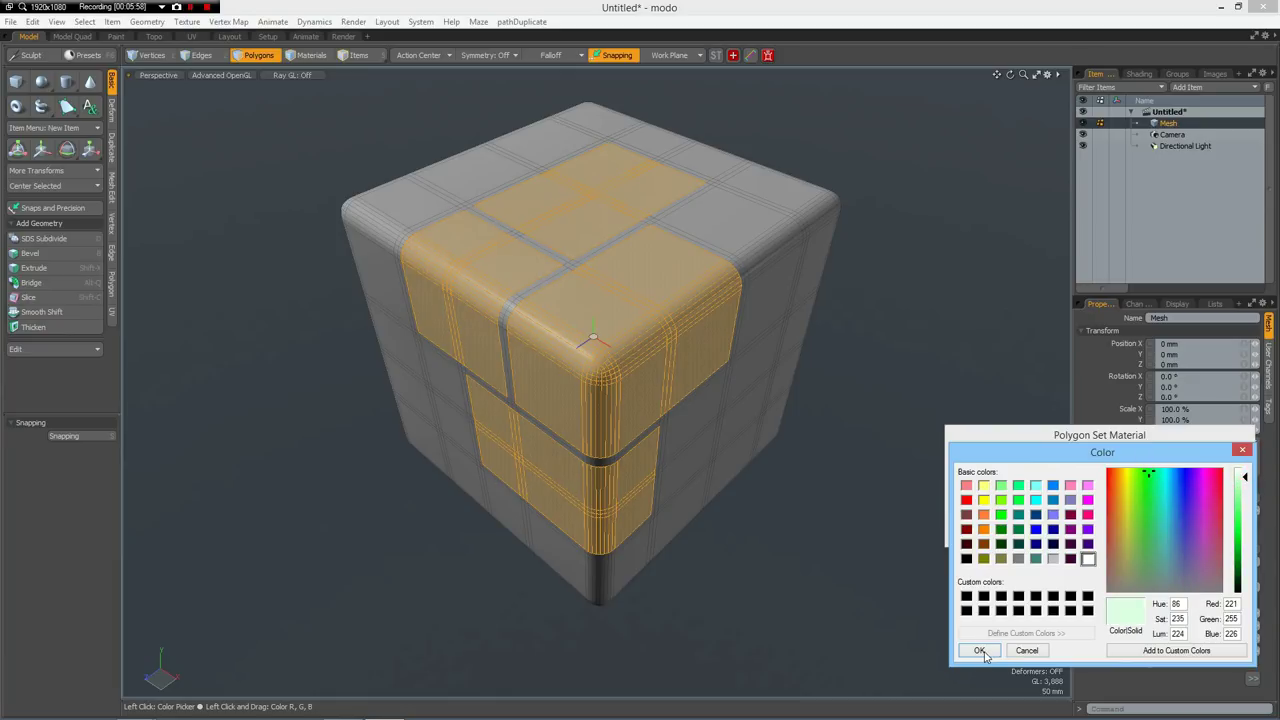
pyautogui.click(979, 651)
pyautogui.click(1212, 457)
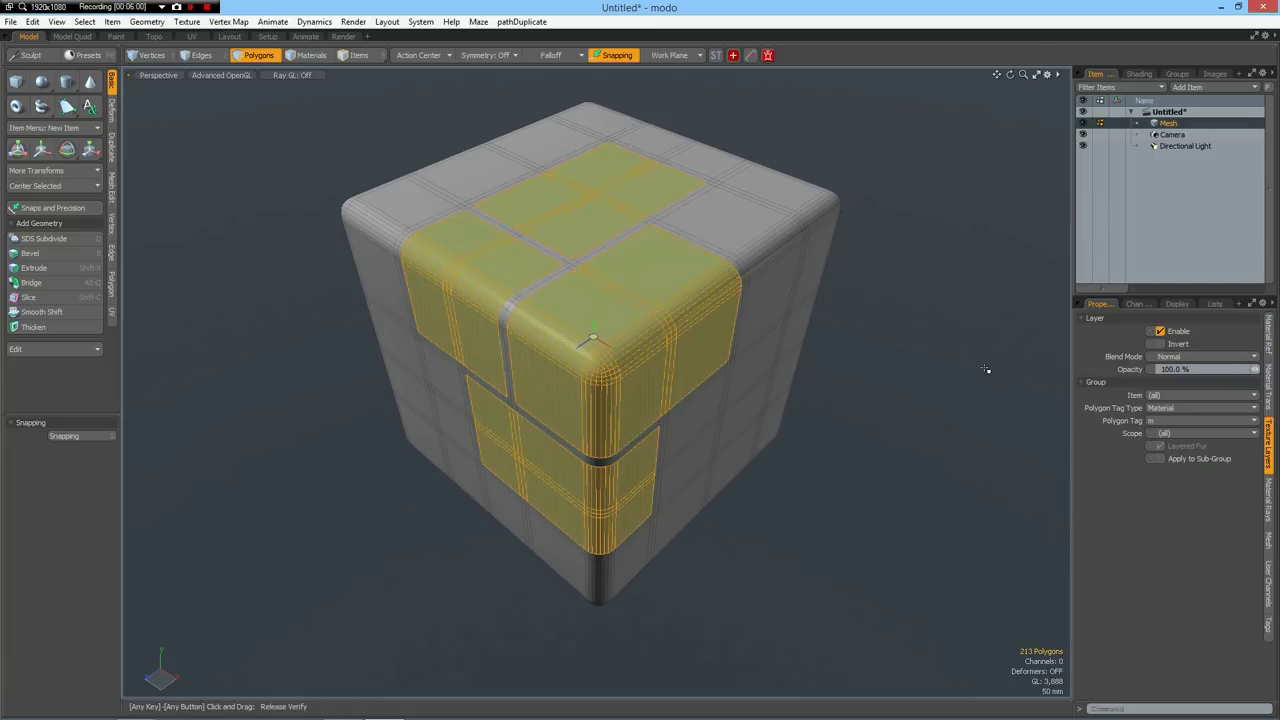
# Grow the brick selection by one ring of polygons, invert it, and delete the rest of the cube
pyautogui.hotkey('shift', 'Up')
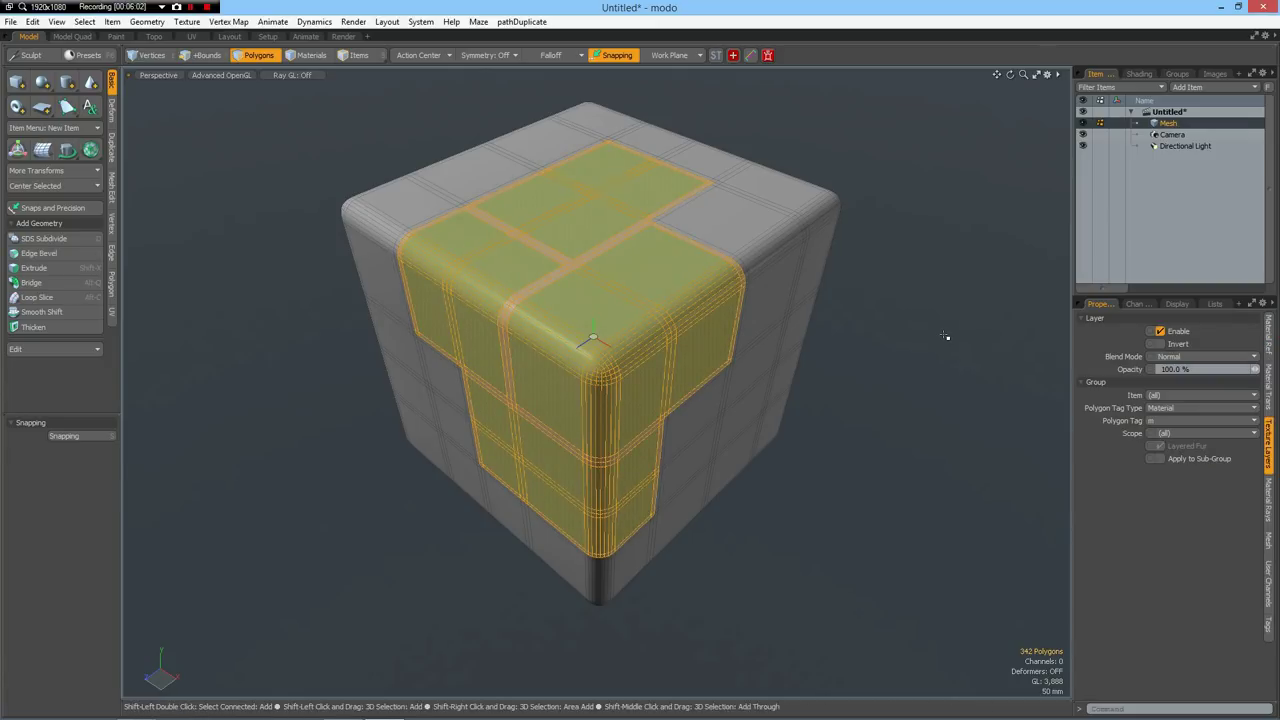
pyautogui.press('[')
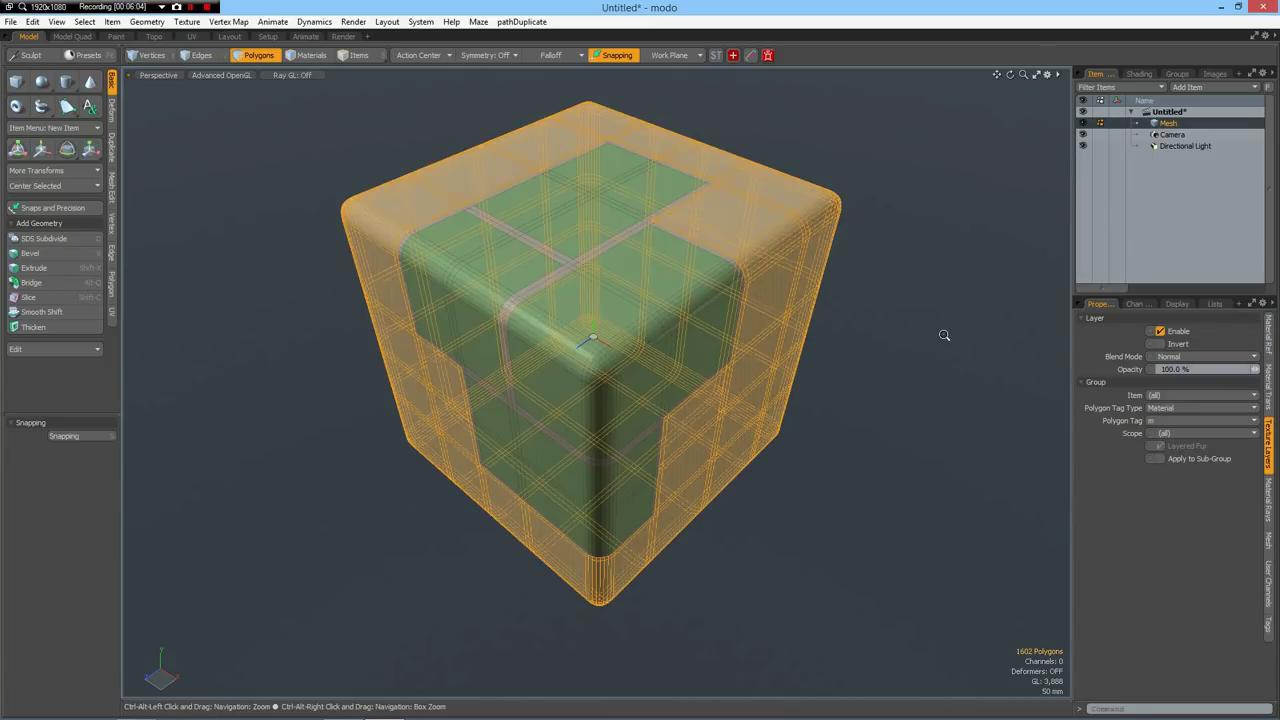
pyautogui.press('Delete')
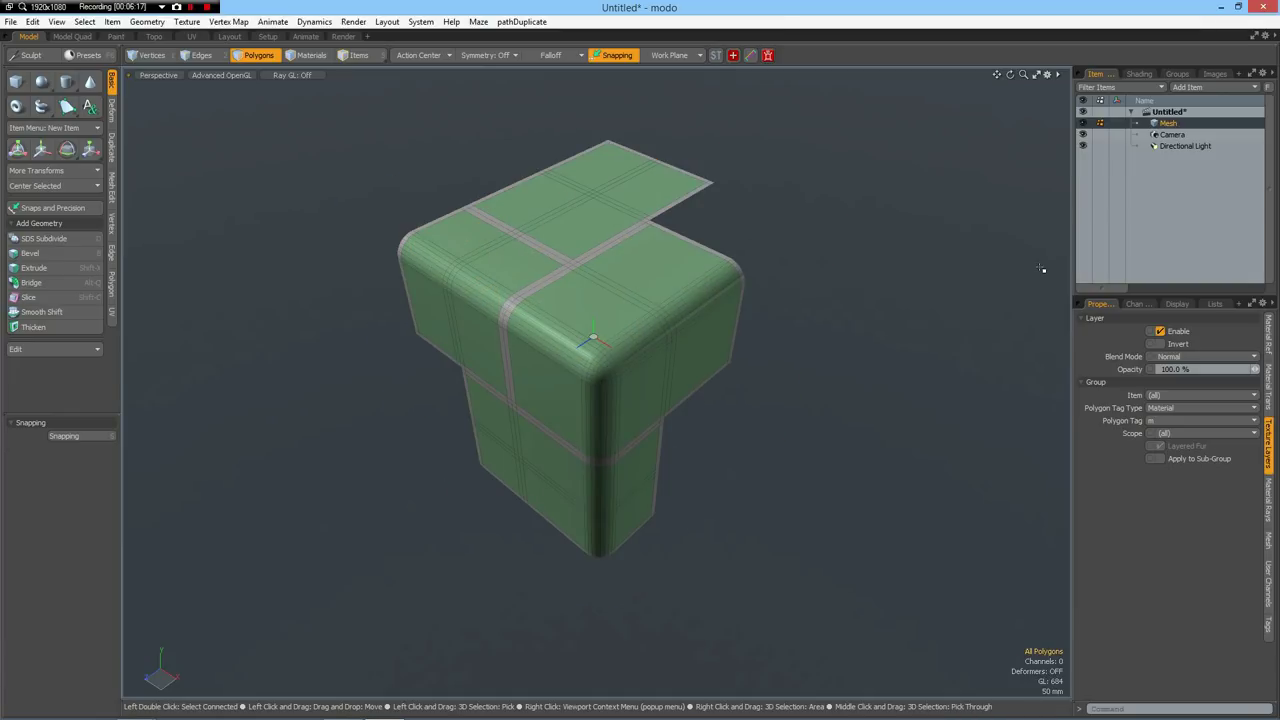
# In the top view, select the four corner vertices of the central brick and the two inner corners of the front brick
pyautogui.press('KP_1')
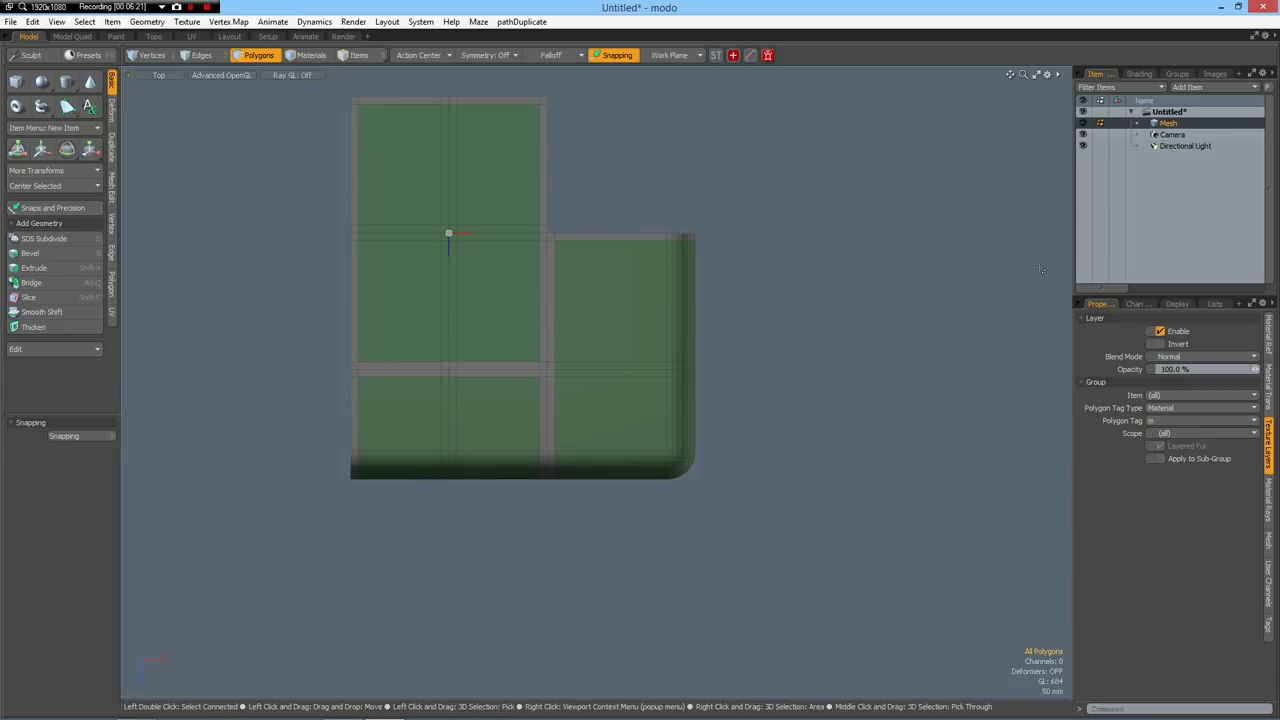
pyautogui.press('1')
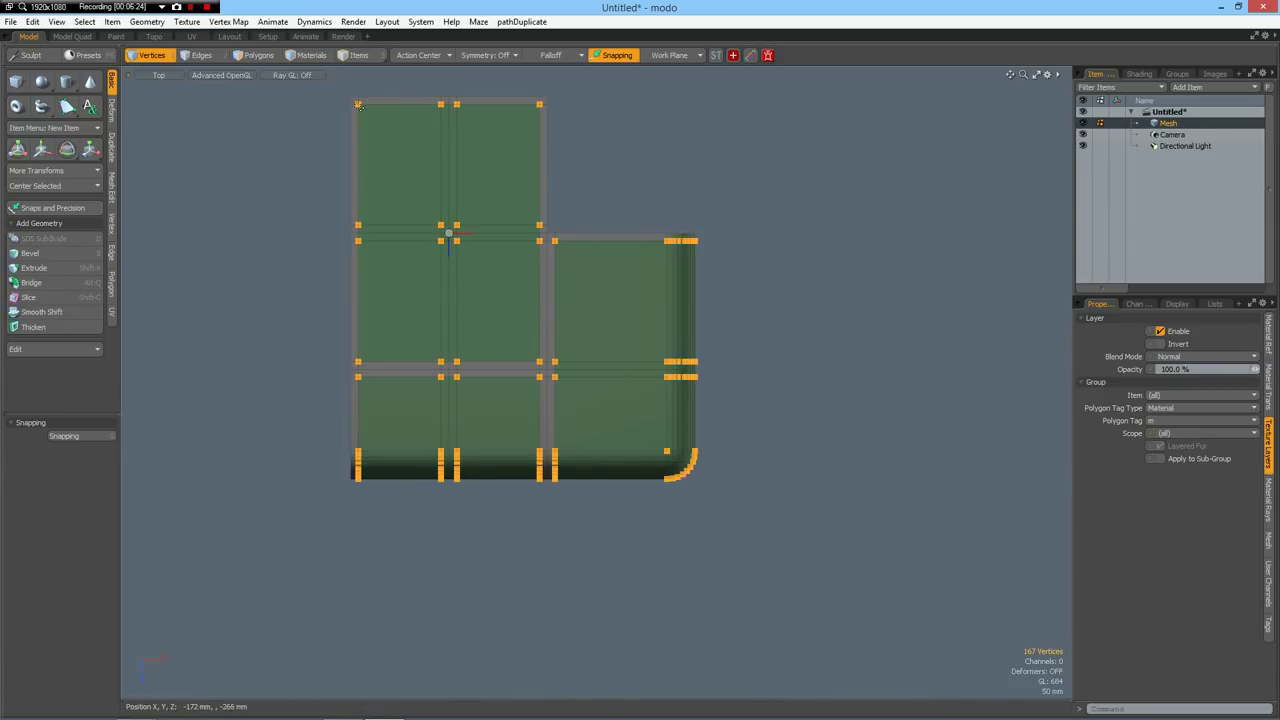
pyautogui.click(358, 104)
pyautogui.keyDown('shift'); pyautogui.click(541, 105); pyautogui.keyUp('shift')
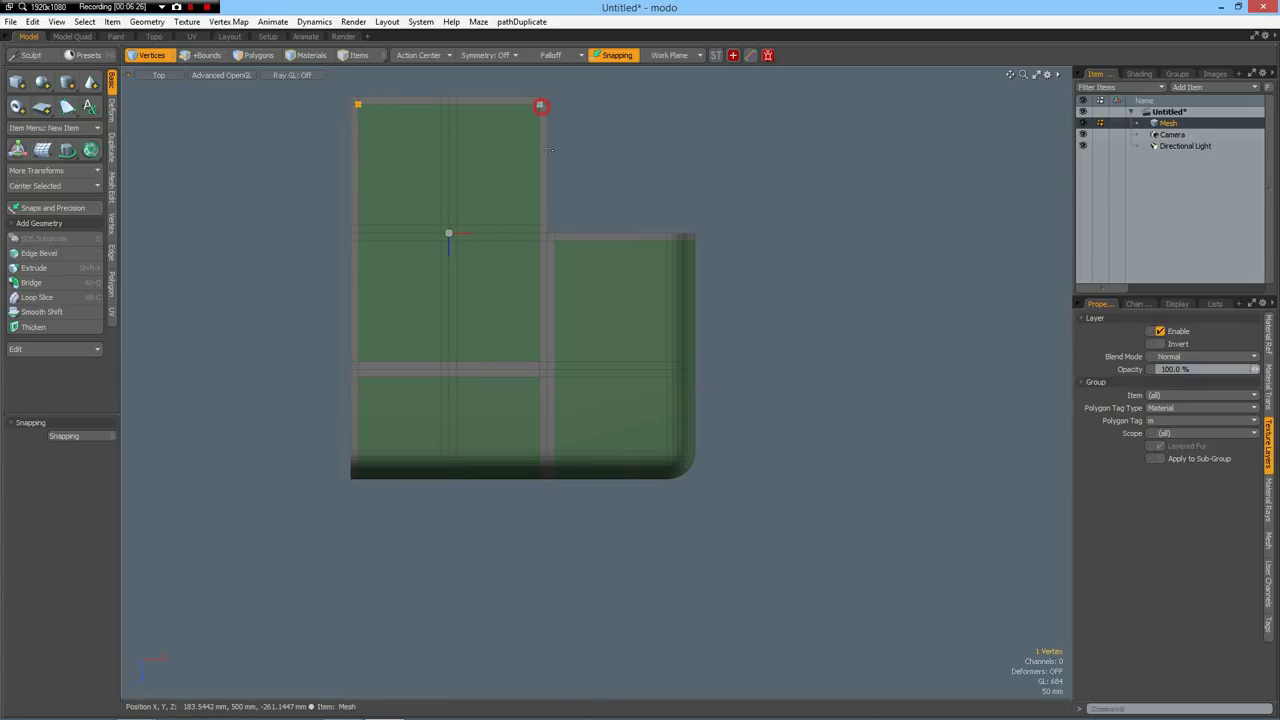
pyautogui.keyDown('shift'); pyautogui.click(540, 362); pyautogui.keyUp('shift')
pyautogui.keyDown('shift'); pyautogui.click(358, 362); pyautogui.keyUp('shift')
pyautogui.keyDown('shift'); pyautogui.click(358, 377); pyautogui.keyUp('shift')
pyautogui.keyDown('shift'); pyautogui.click(540, 377); pyautogui.keyUp('shift')
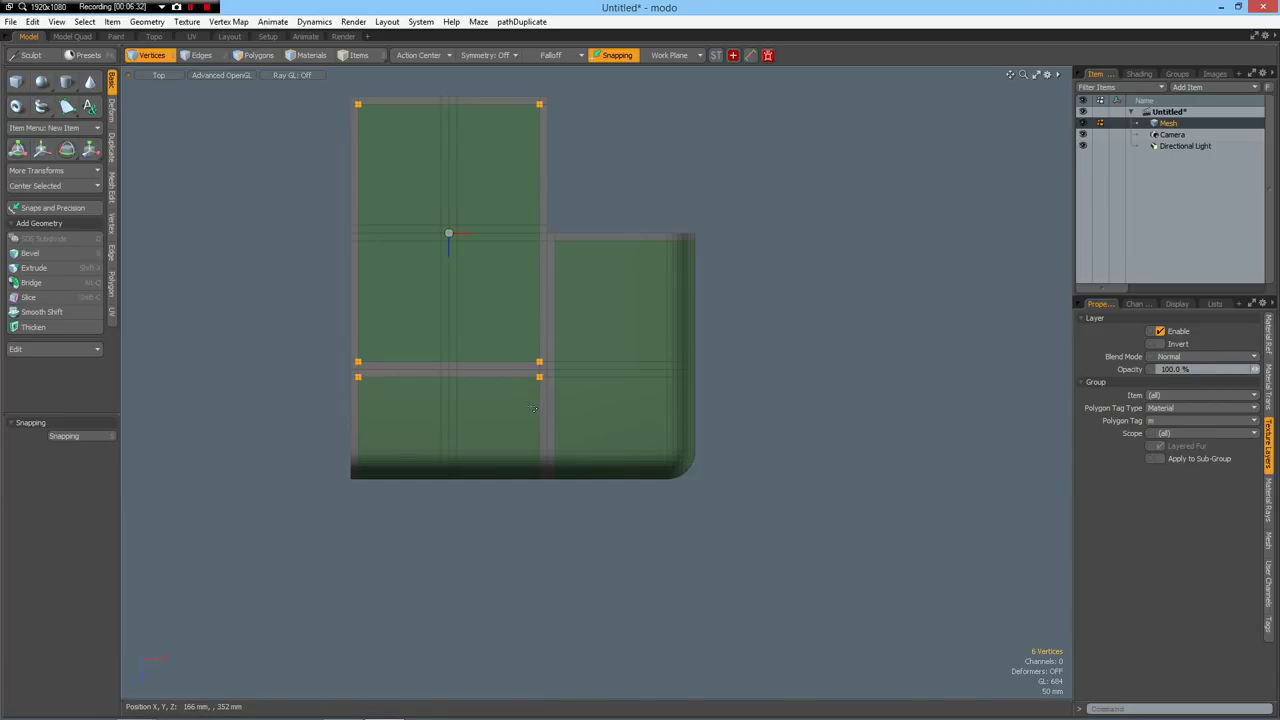
# In the front view, add the lower corner vertices of the upper bricks and the open-side corners of the lower brick to the selection
pyautogui.press('KP_2')
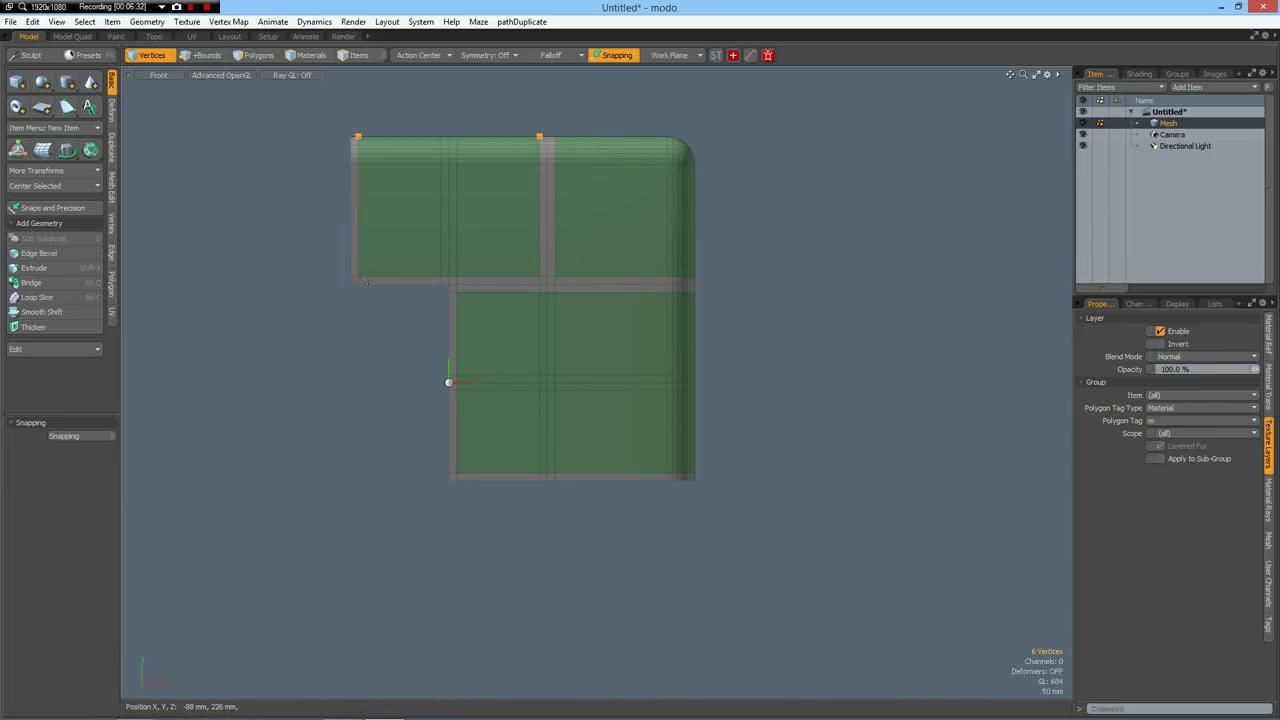
pyautogui.keyDown('shift'); pyautogui.click(360, 278); pyautogui.keyUp('shift')
pyautogui.keyDown('shift'); pyautogui.click(542, 278); pyautogui.keyUp('shift')
pyautogui.keyDown('shift'); pyautogui.click(456, 292); pyautogui.keyUp('shift')
pyautogui.keyDown('shift'); pyautogui.click(457, 474); pyautogui.keyUp('shift')
# Add the lower brick's open-side corners in the right view and the corner brick's rear top corner in perspective to the vertex selection
pyautogui.press('KP_3')
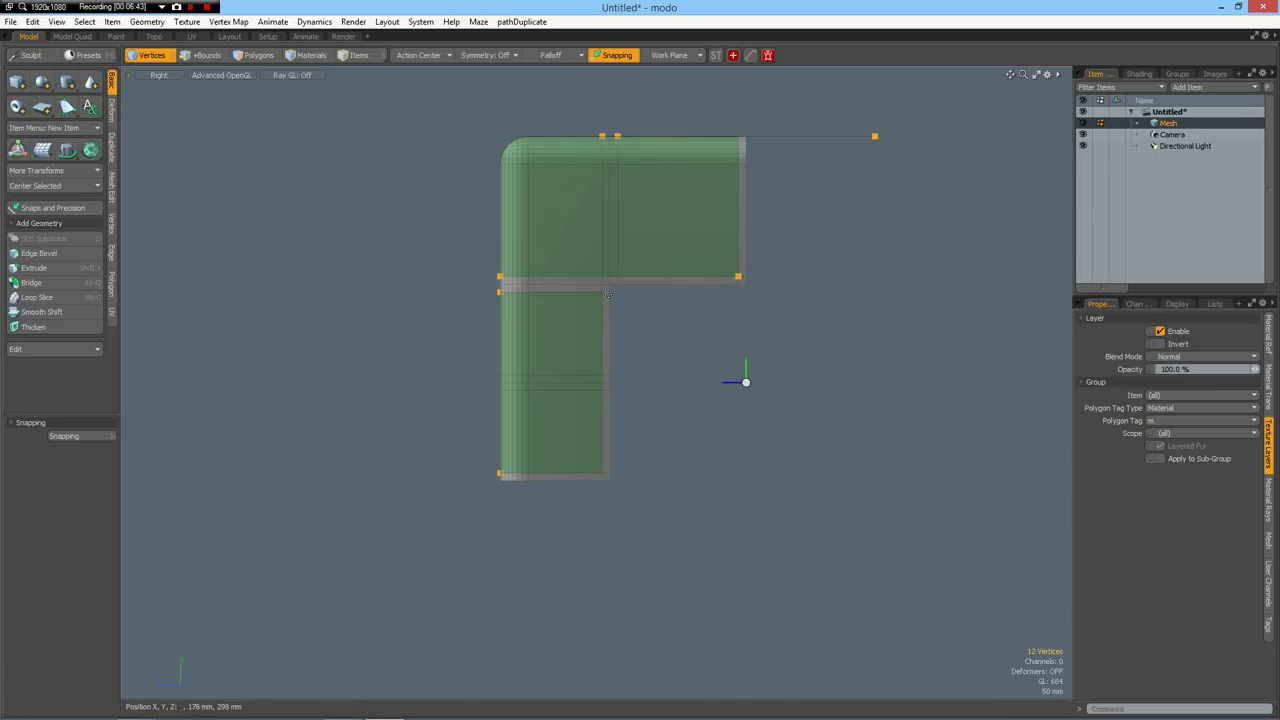
pyautogui.keyDown('shift'); pyautogui.click(601, 472); pyautogui.keyUp('shift')
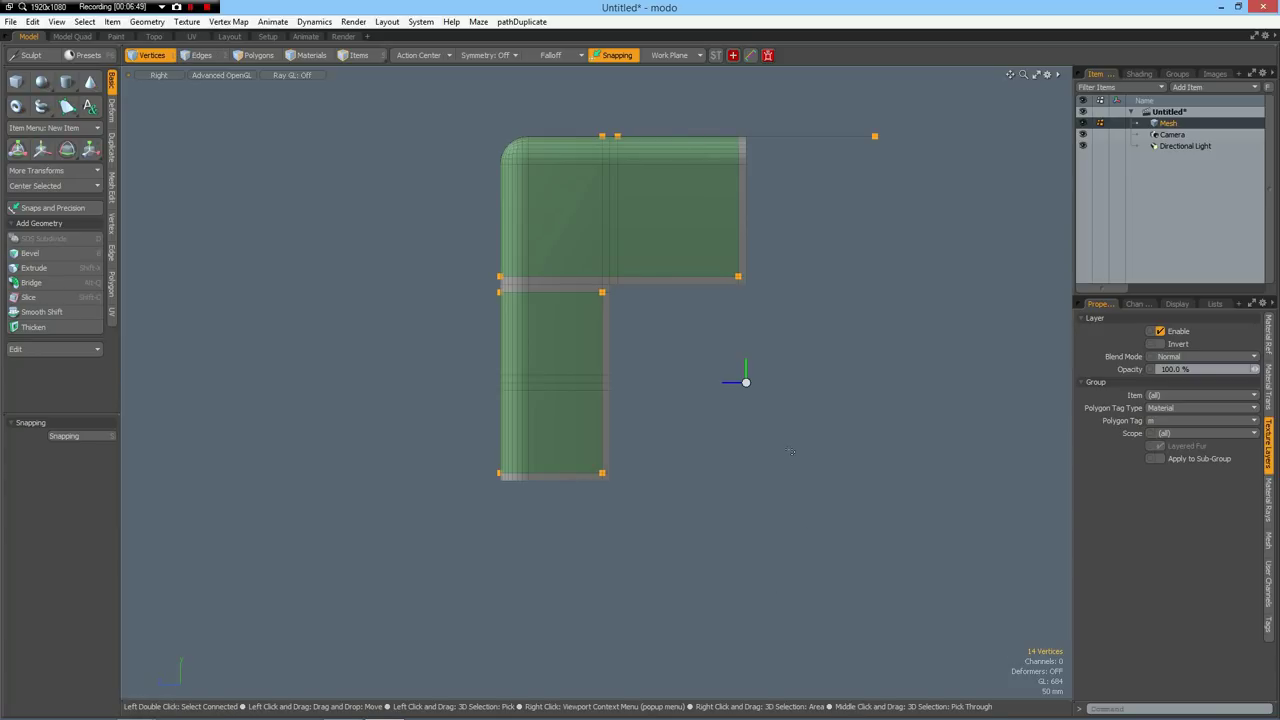
pyautogui.hotkey('ctrl', 'space')
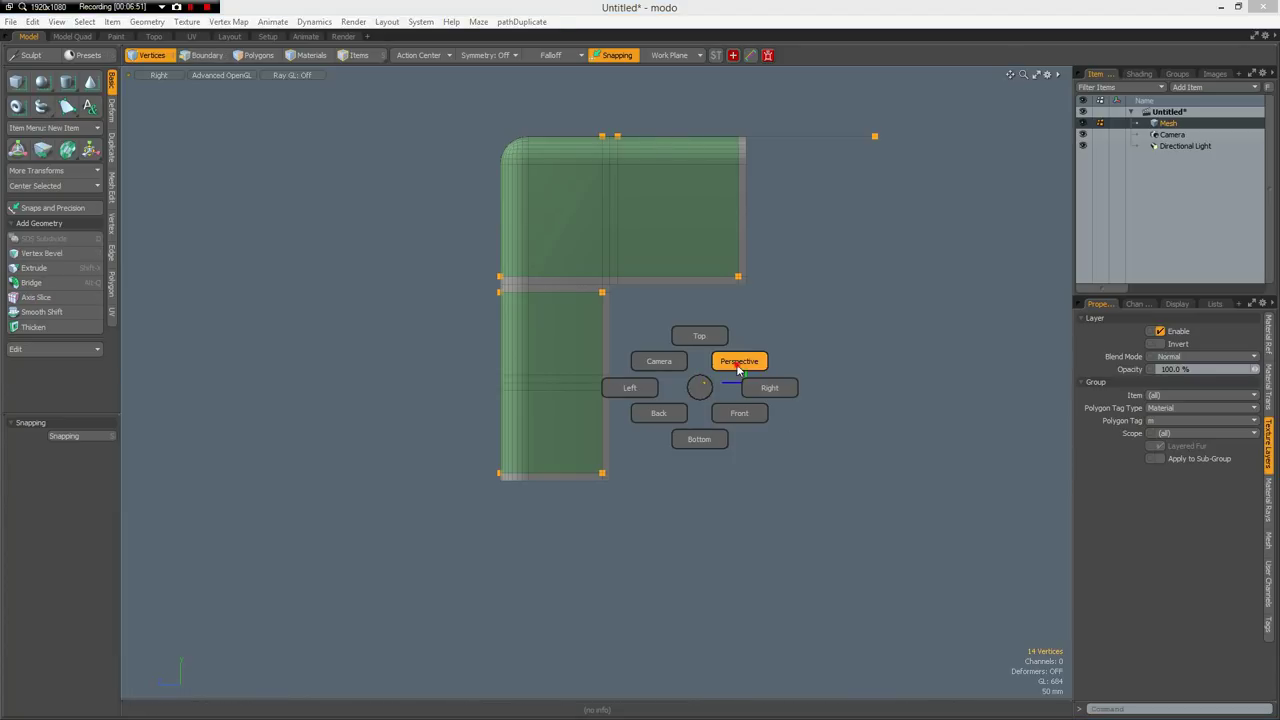
pyautogui.click(737, 364)
pyautogui.keyDown('alt'); pyautogui.moveTo(734, 369); pyautogui.dragTo(676, 162); pyautogui.keyUp('alt')
pyautogui.click(676, 162)
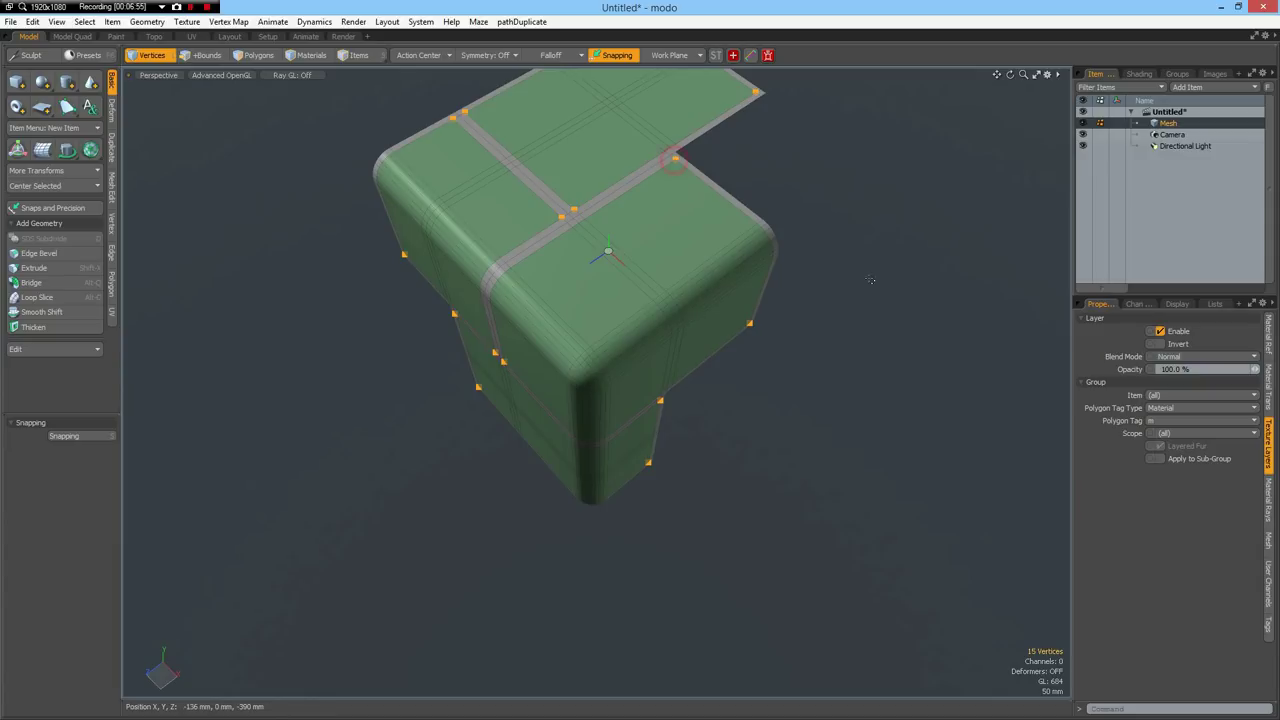
# Bevel the selected brick corner vertices with a 30 mm inset and clear the selection
pyautogui.keyDown('alt'); pyautogui.moveTo(884, 410); pyautogui.dragTo(650, 373); pyautogui.keyUp('alt')
pyautogui.scroll(5, 602, 364)
pyautogui.click(38, 253)
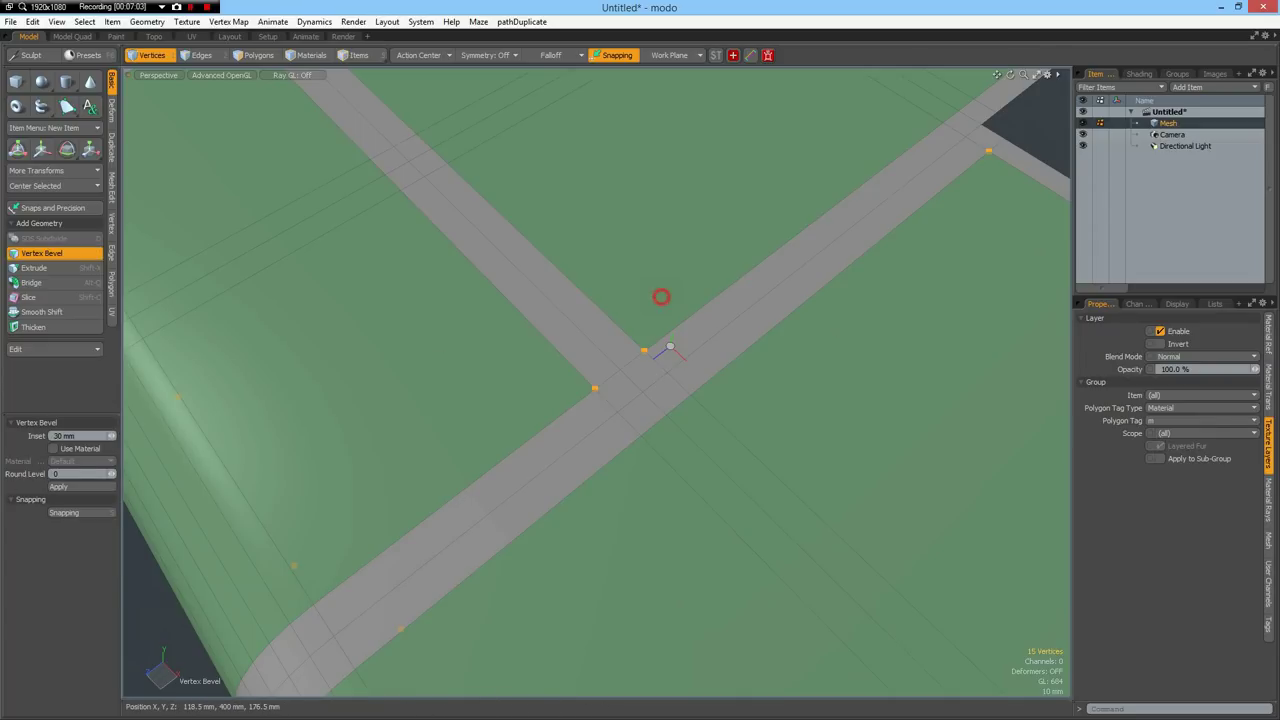
pyautogui.moveTo(670, 346); pyautogui.dragTo(760, 347)
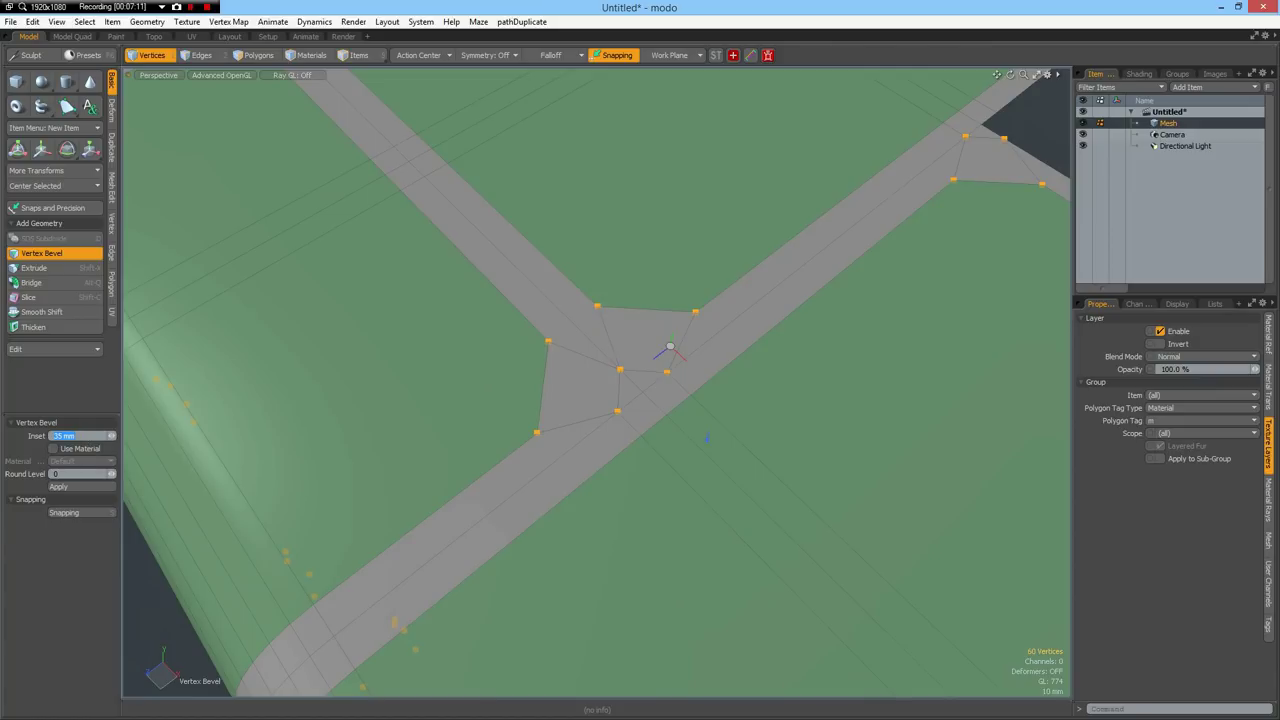
pyautogui.press('Return')
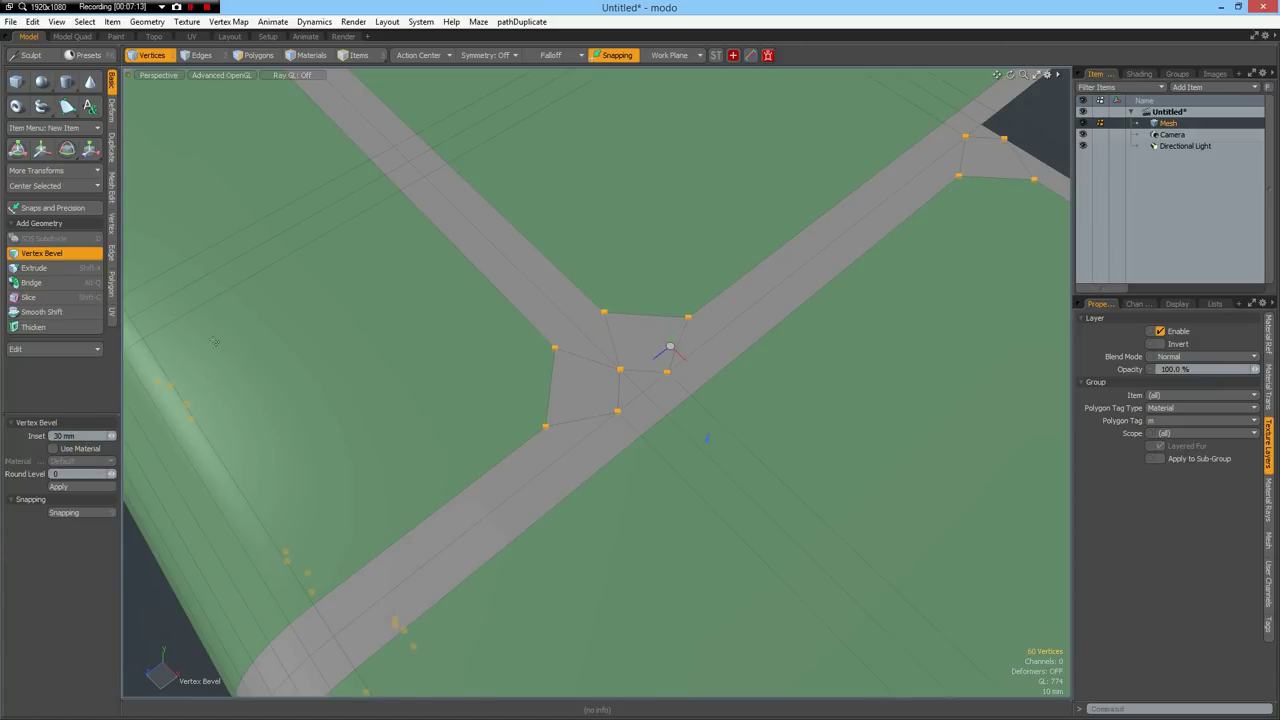
pyautogui.press('space')
pyautogui.press('a')
pyautogui.click(743, 264)
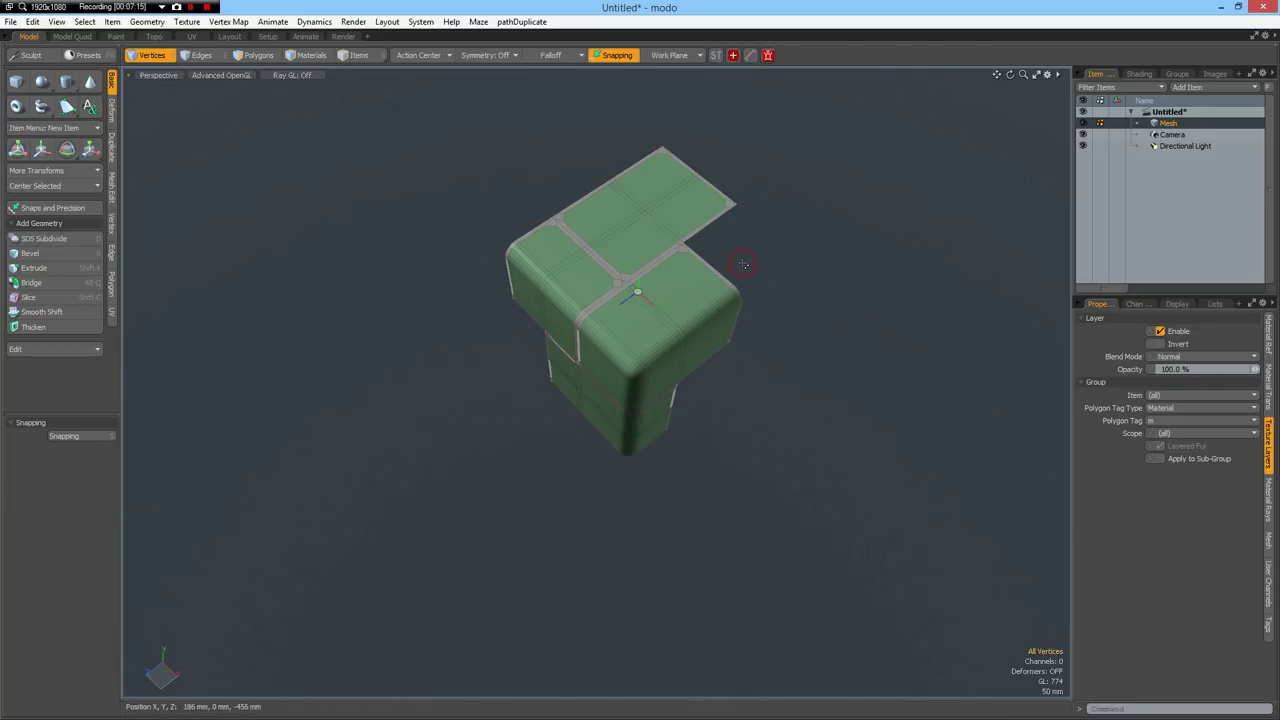
# Merge the mesh's overlapping vertices using a Fixed range with a 1 mm distance
pyautogui.scroll(3, 743, 264)
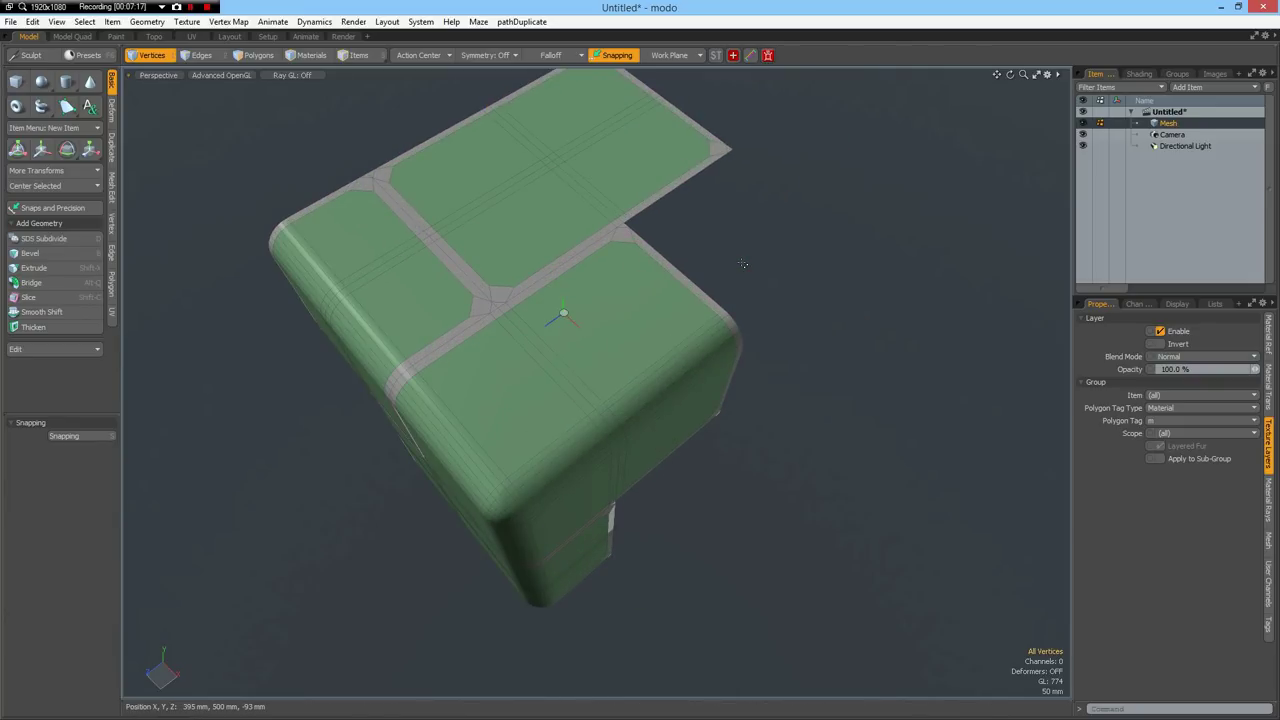
pyautogui.click(112, 230)
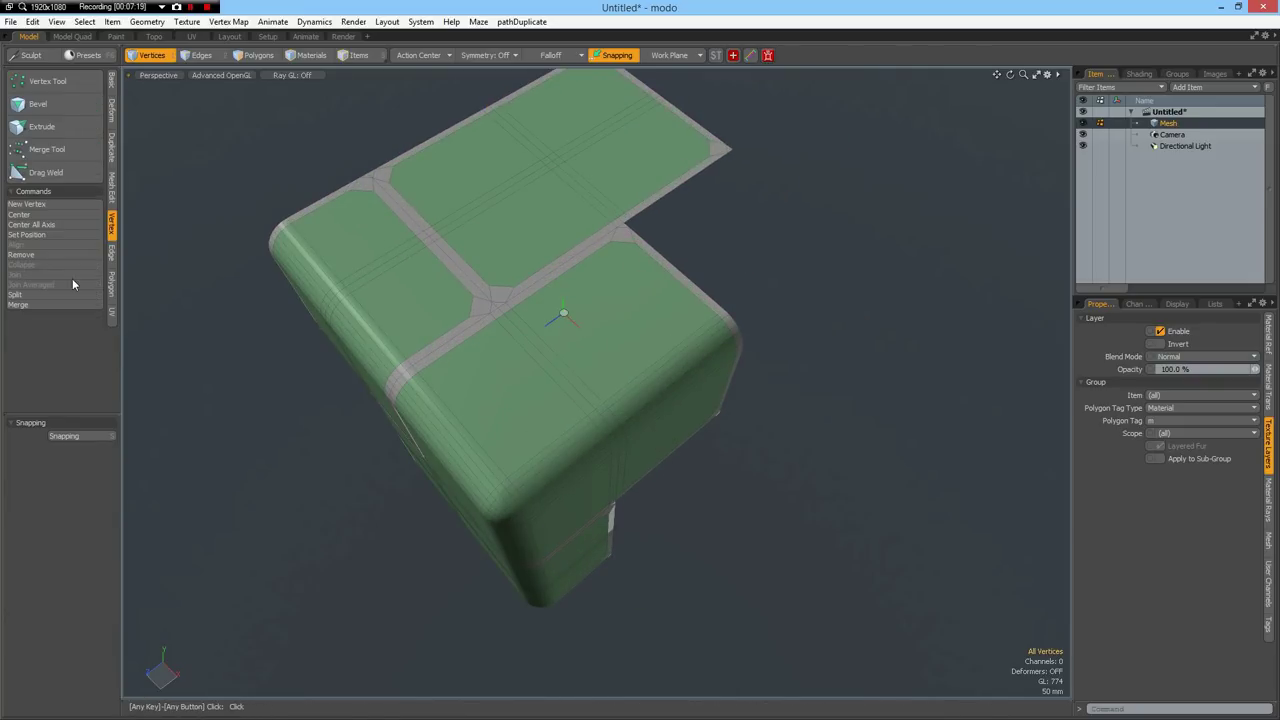
pyautogui.click(18, 303)
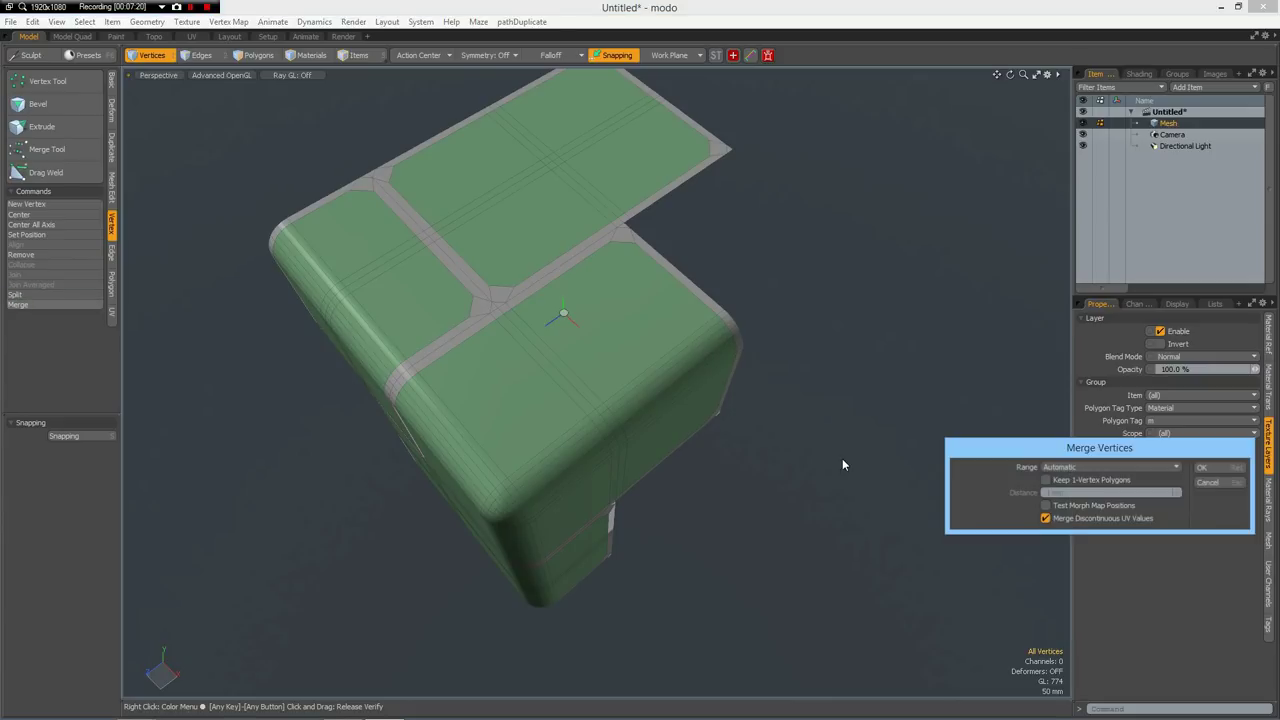
pyautogui.click(1055, 468)
pyautogui.click(1045, 480)
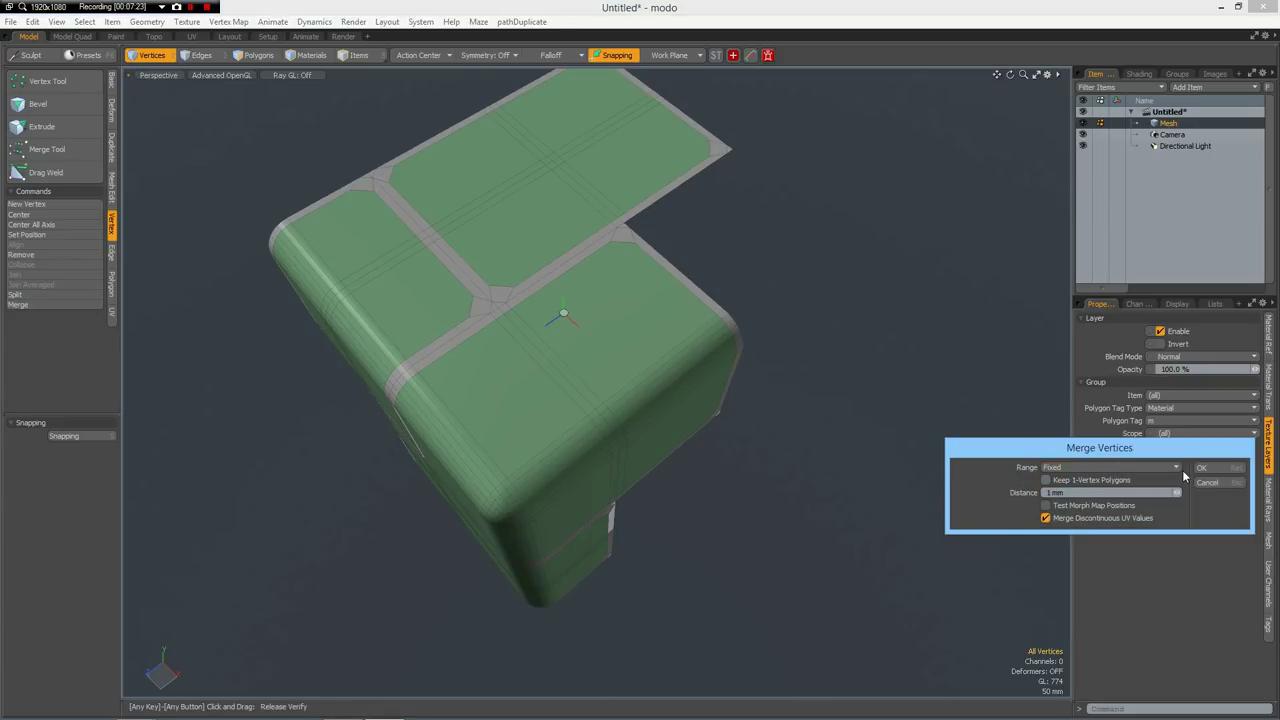
pyautogui.click(1206, 468)
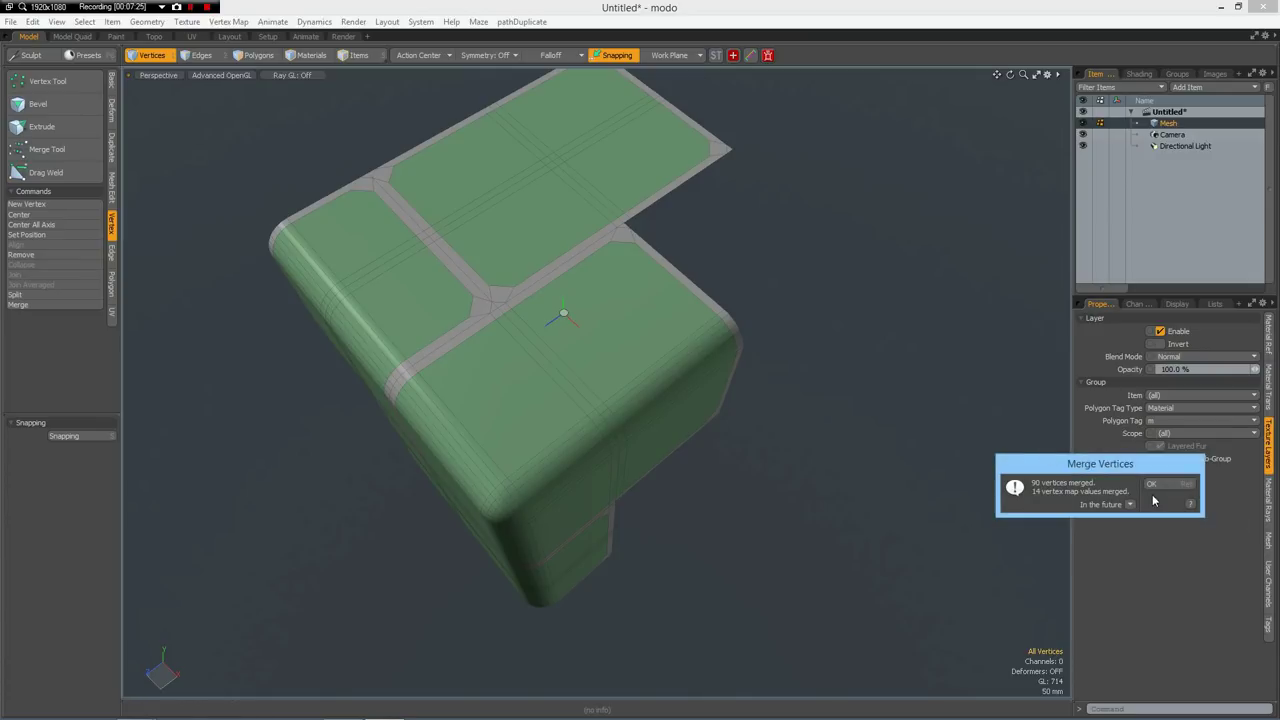
pyautogui.click(1160, 487)
# Select the green brick material and convert it to a polygon selection
pyautogui.keyDown('alt'); pyautogui.keyDown('shift'); pyautogui.moveTo(840, 433); pyautogui.dragTo(888, 486); pyautogui.keyUp('shift'); pyautogui.keyUp('alt')
pyautogui.keyDown('alt'); pyautogui.moveTo(617, 434); pyautogui.dragTo(606, 400); pyautogui.keyUp('alt')
pyautogui.keyDown('alt'); pyautogui.keyDown('shift'); pyautogui.moveTo(572, 466); pyautogui.dragTo(623, 380); pyautogui.keyUp('shift'); pyautogui.keyUp('alt')
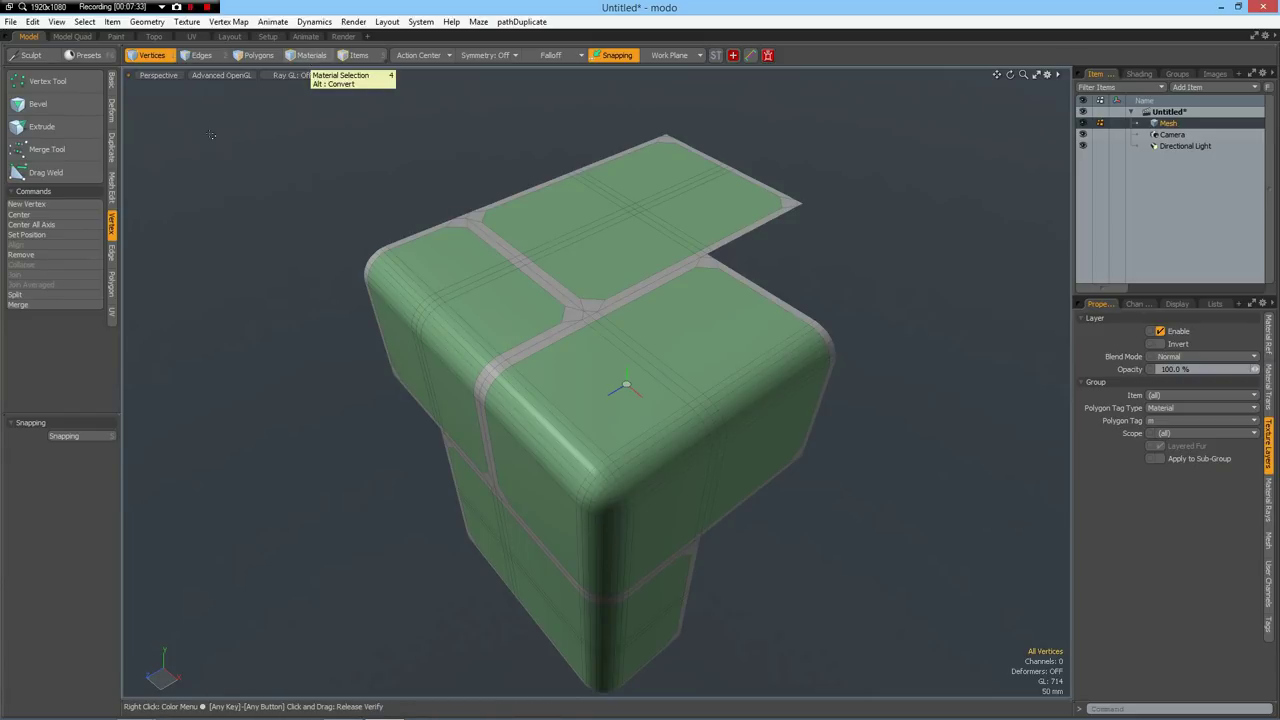
pyautogui.press('4')
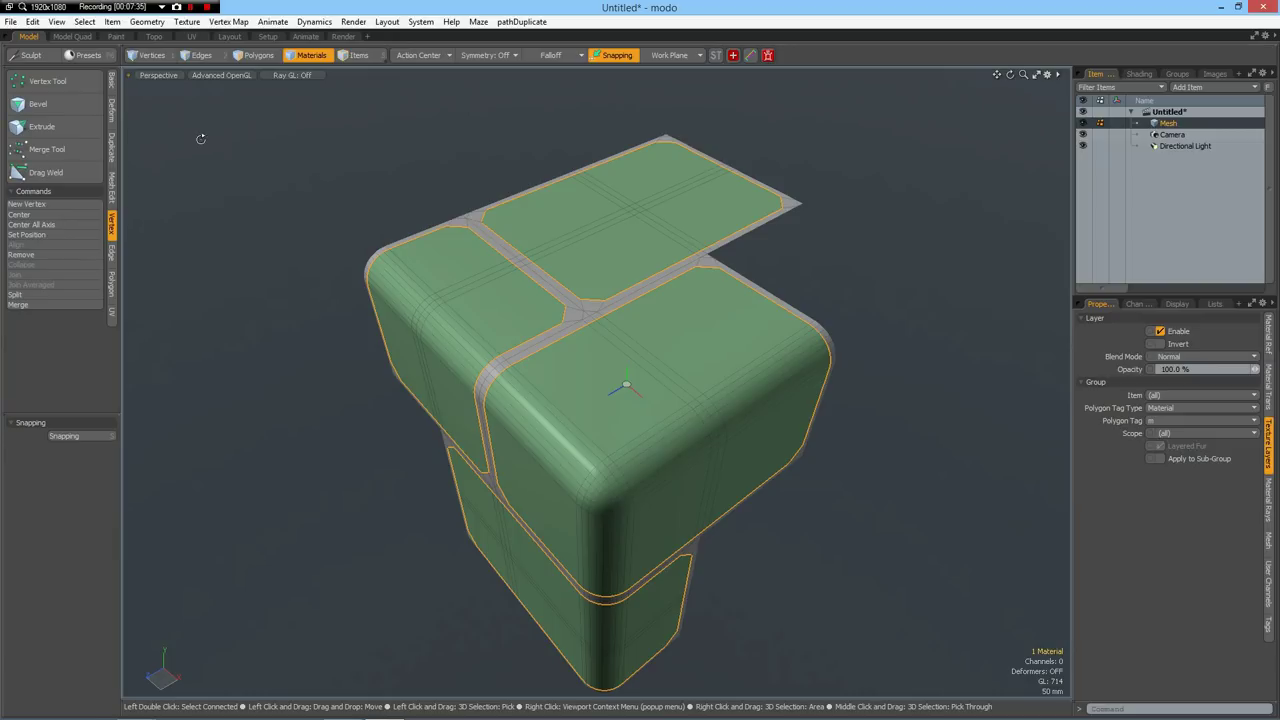
pyautogui.hotkey('alt', '3')
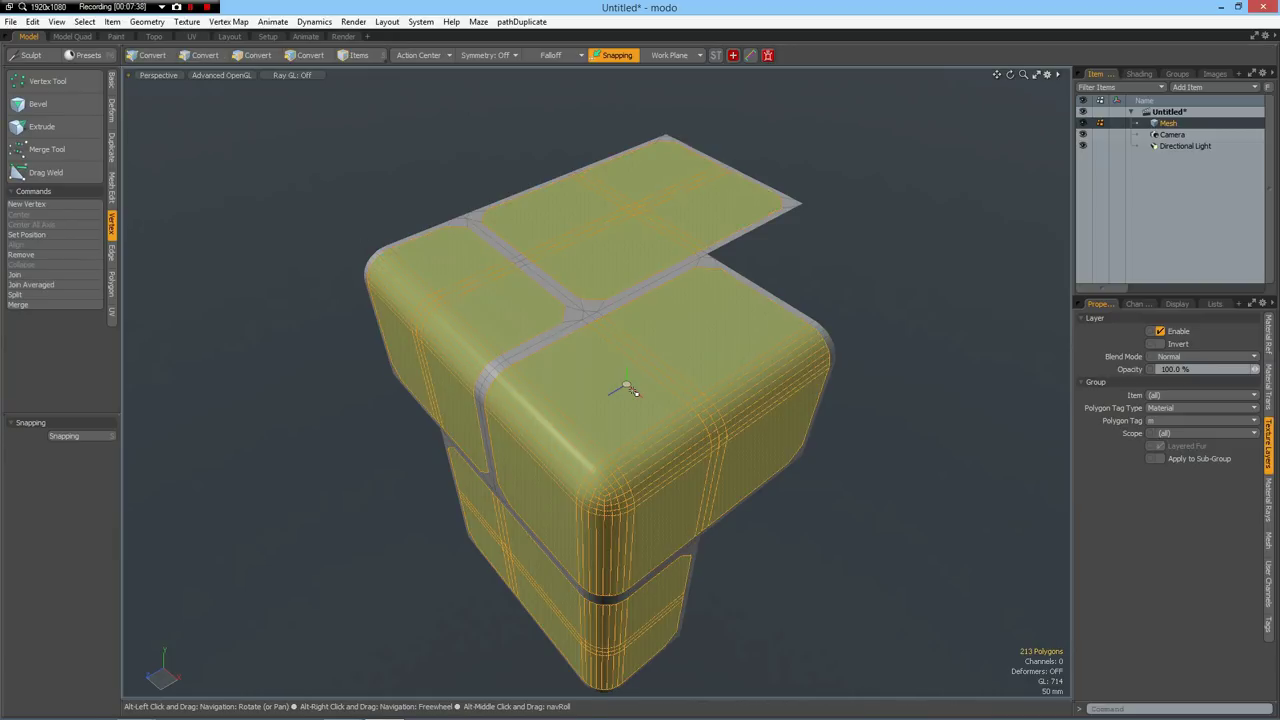
# Bevel the grouped brick polygons with an inset of 51.6 mm and no shift, and clear the selection
pyautogui.press('b')
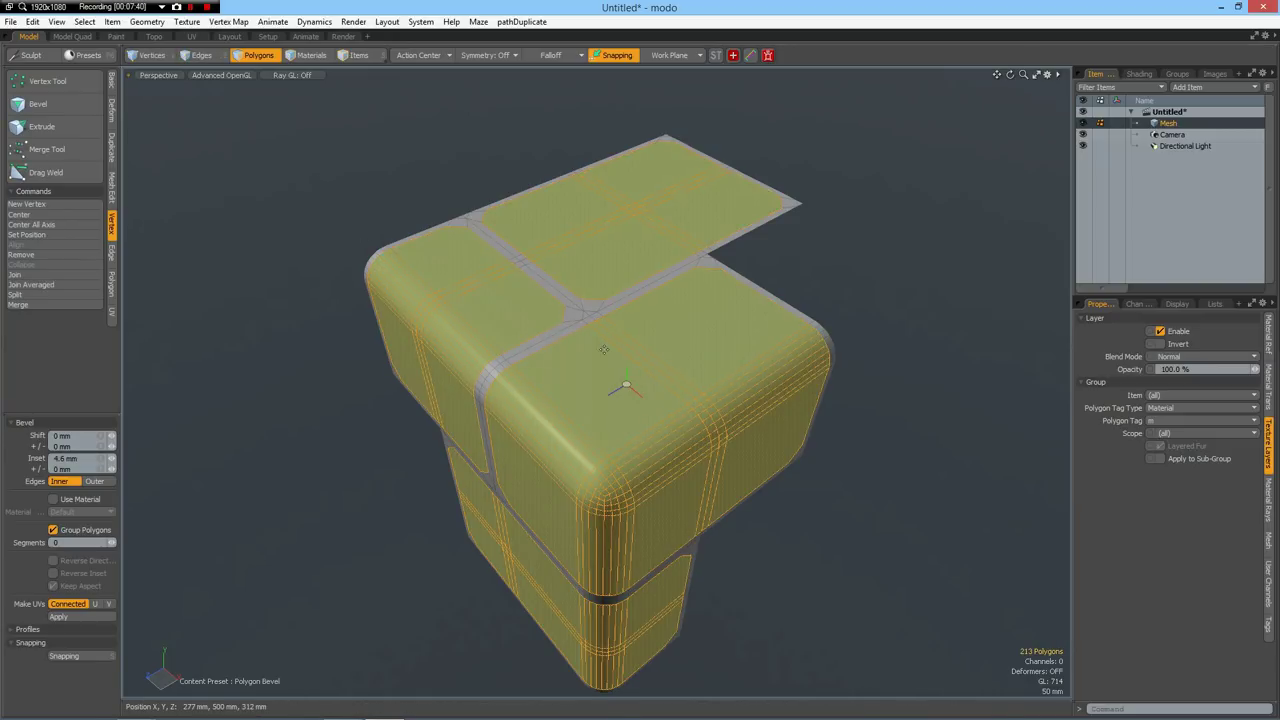
pyautogui.scroll(2, 604, 349)
pyautogui.click(606, 364)
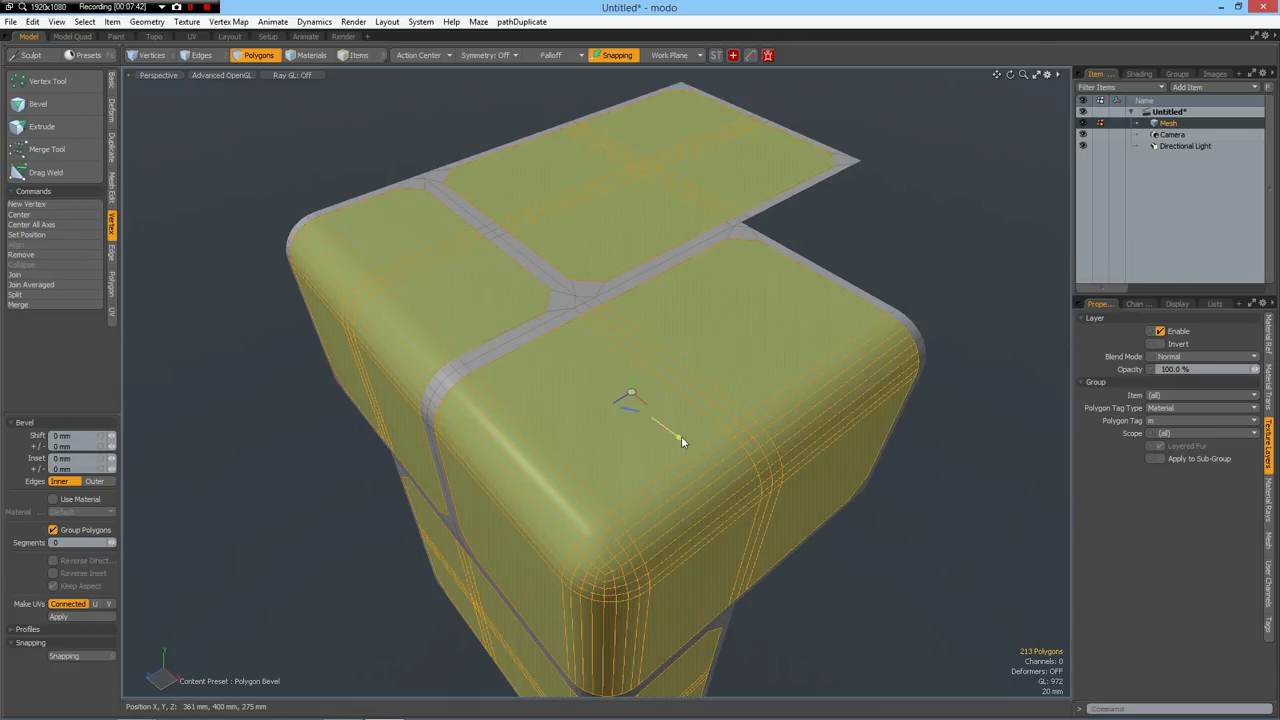
pyautogui.moveTo(678, 437); pyautogui.dragTo(680, 400)
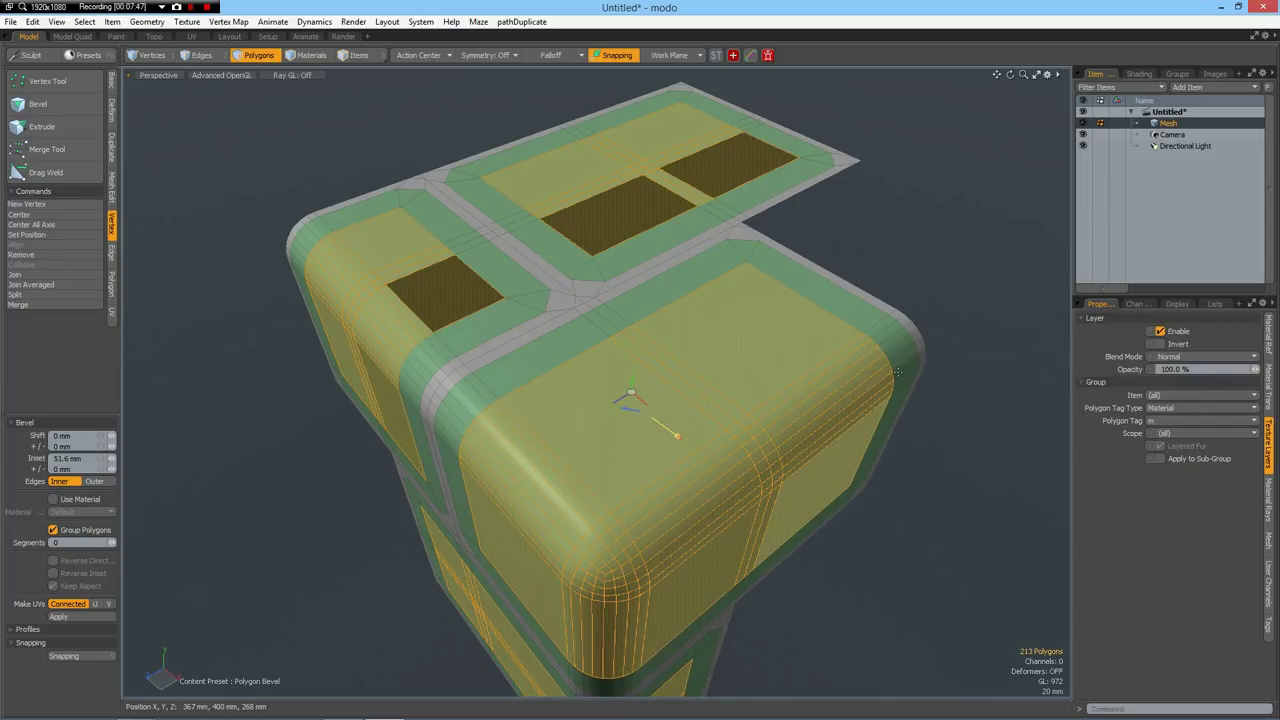
pyautogui.press('space')
pyautogui.click(919, 264)
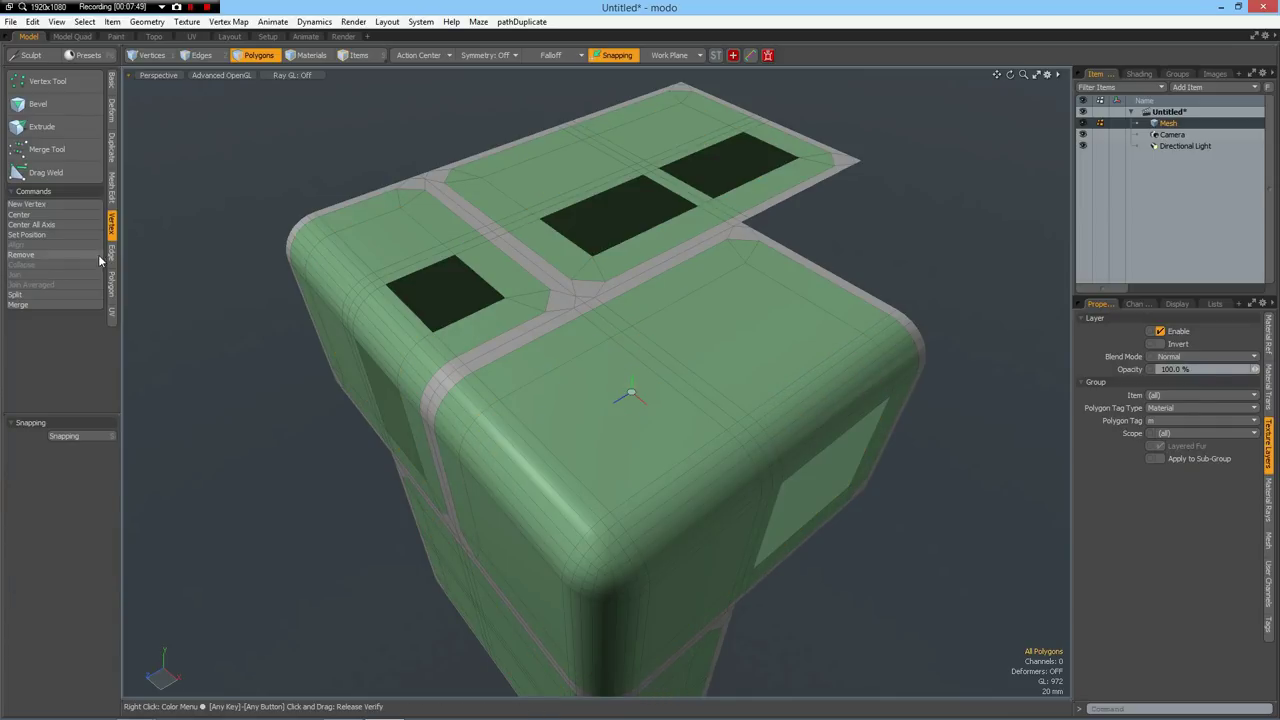
# Merge the vertices at a fixed 1 mm distance and check the bricks against the Brick Block artwork in the browser
pyautogui.click(46, 304)
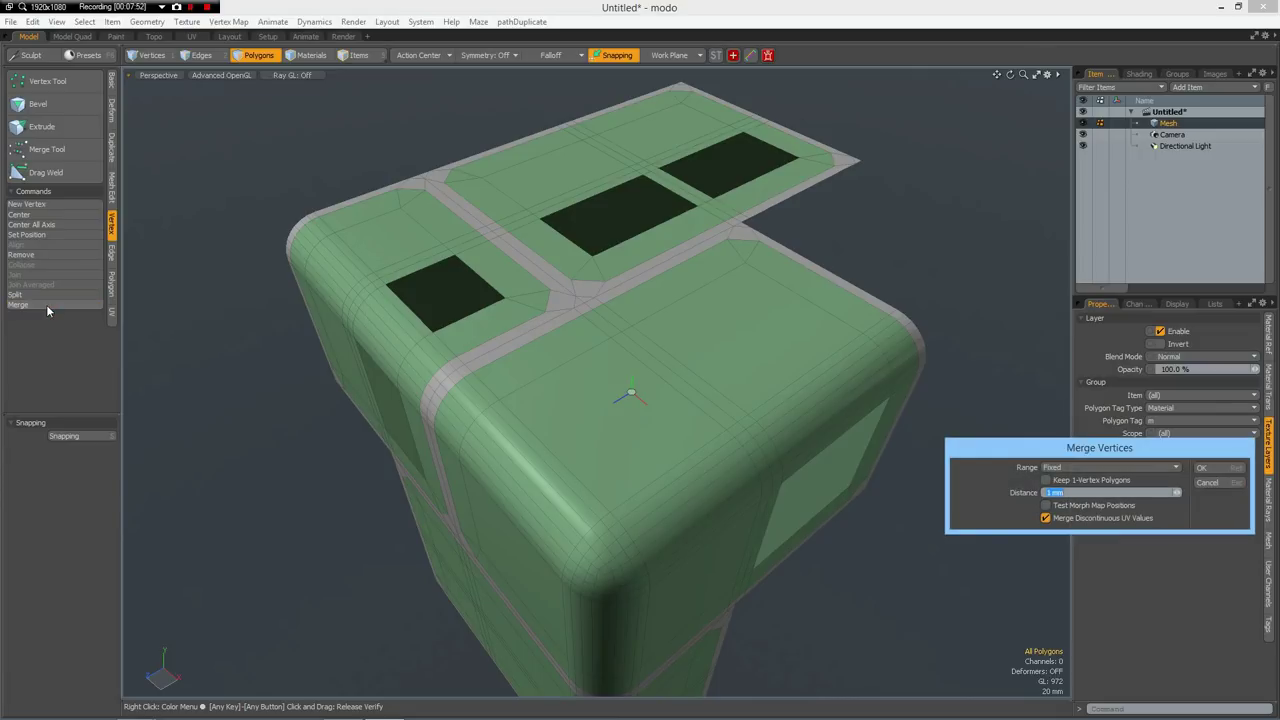
pyautogui.press('Return')
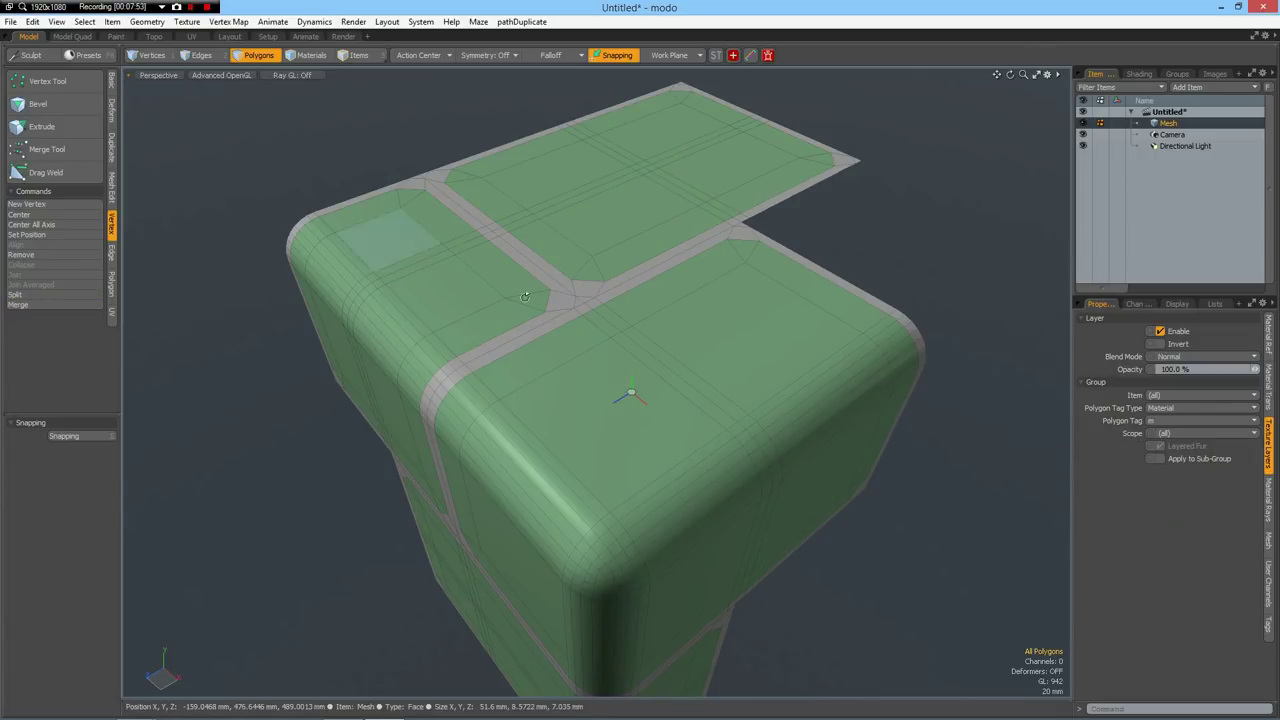
pyautogui.keyDown('alt'); pyautogui.moveTo(543, 314); pyautogui.dragTo(640, 191); pyautogui.keyUp('alt')
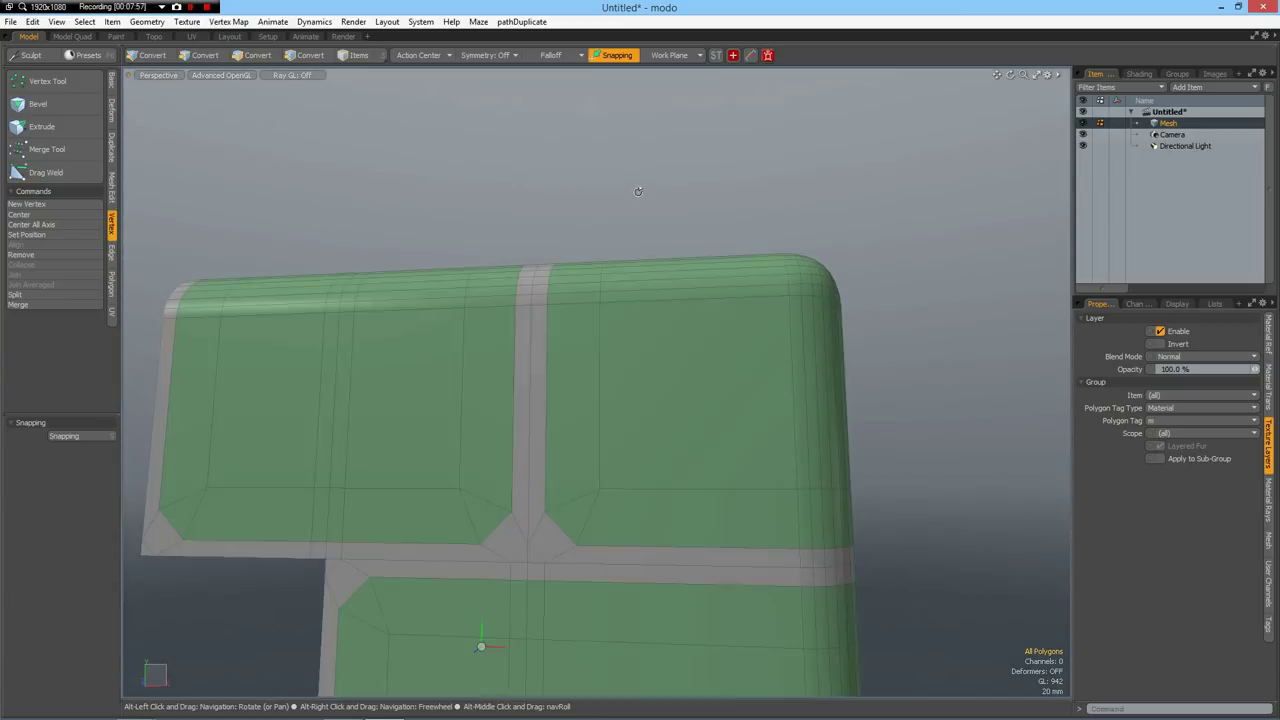
pyautogui.hotkey('alt', 'Tab')
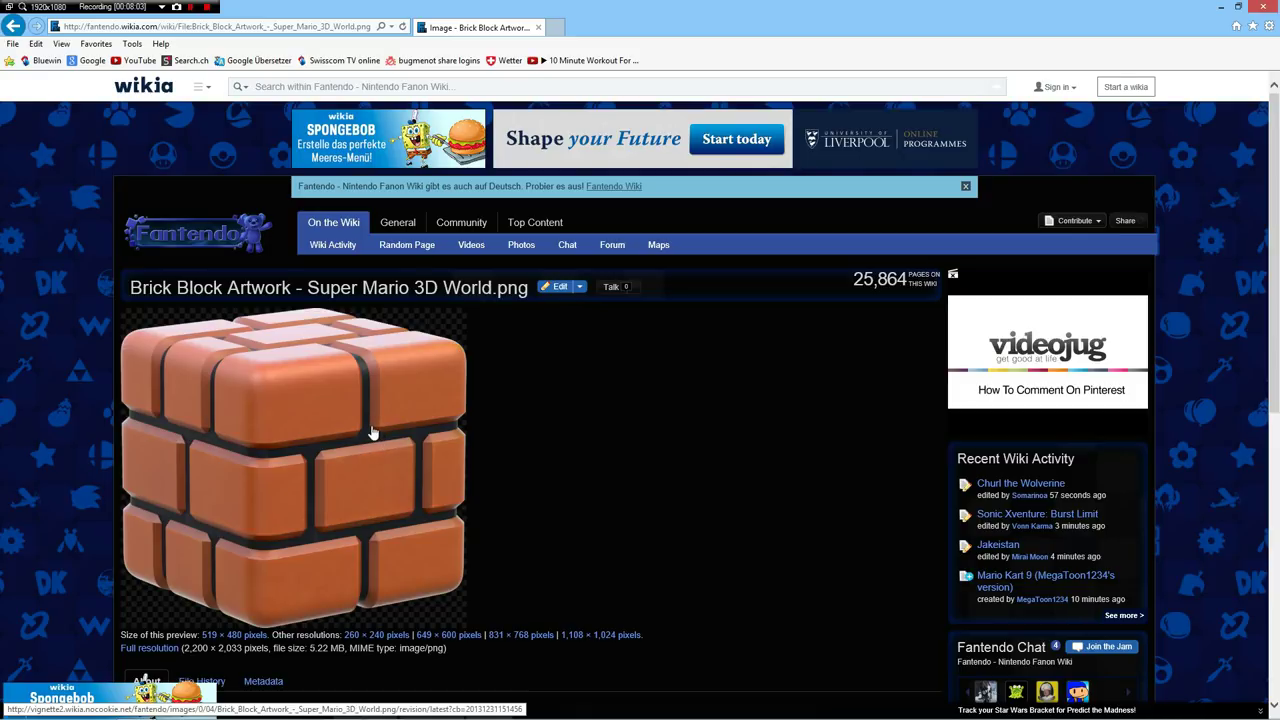
pyautogui.hotkey('alt', 'Tab')
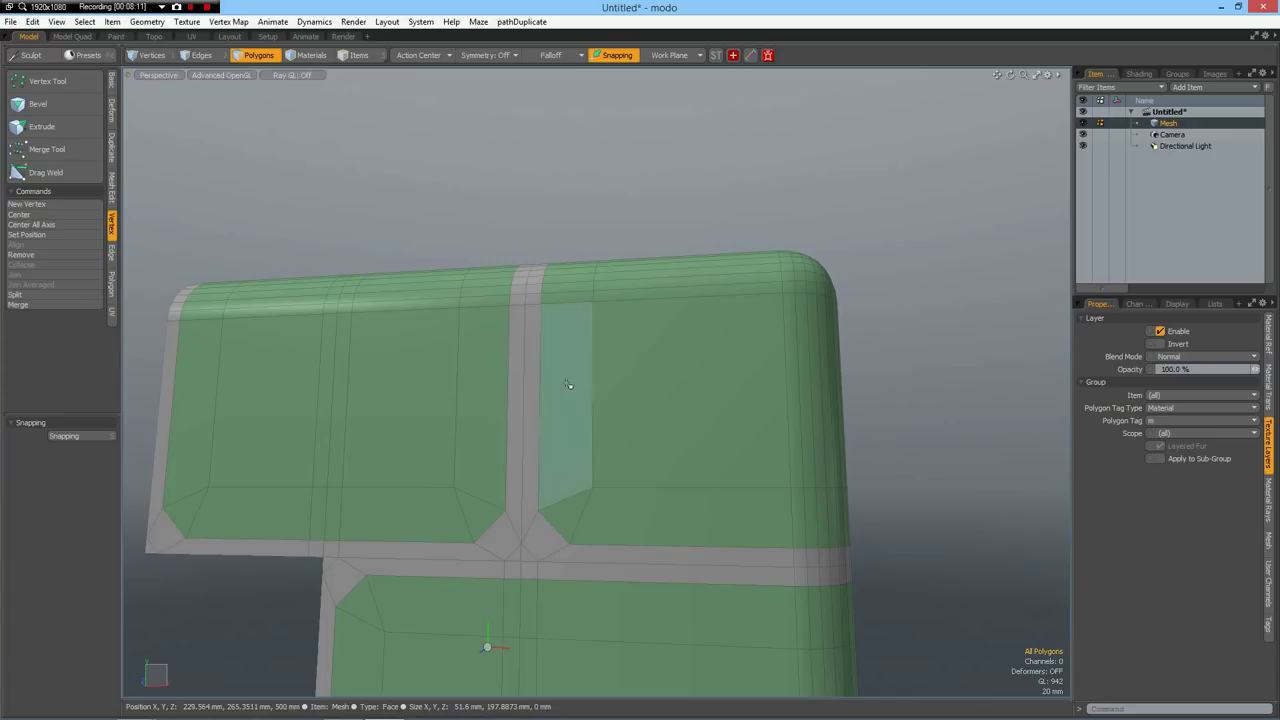
# In the top view, straighten the left inset edges of the central and front bricks by scaling them to 0% in X
pyautogui.press('KP_1')
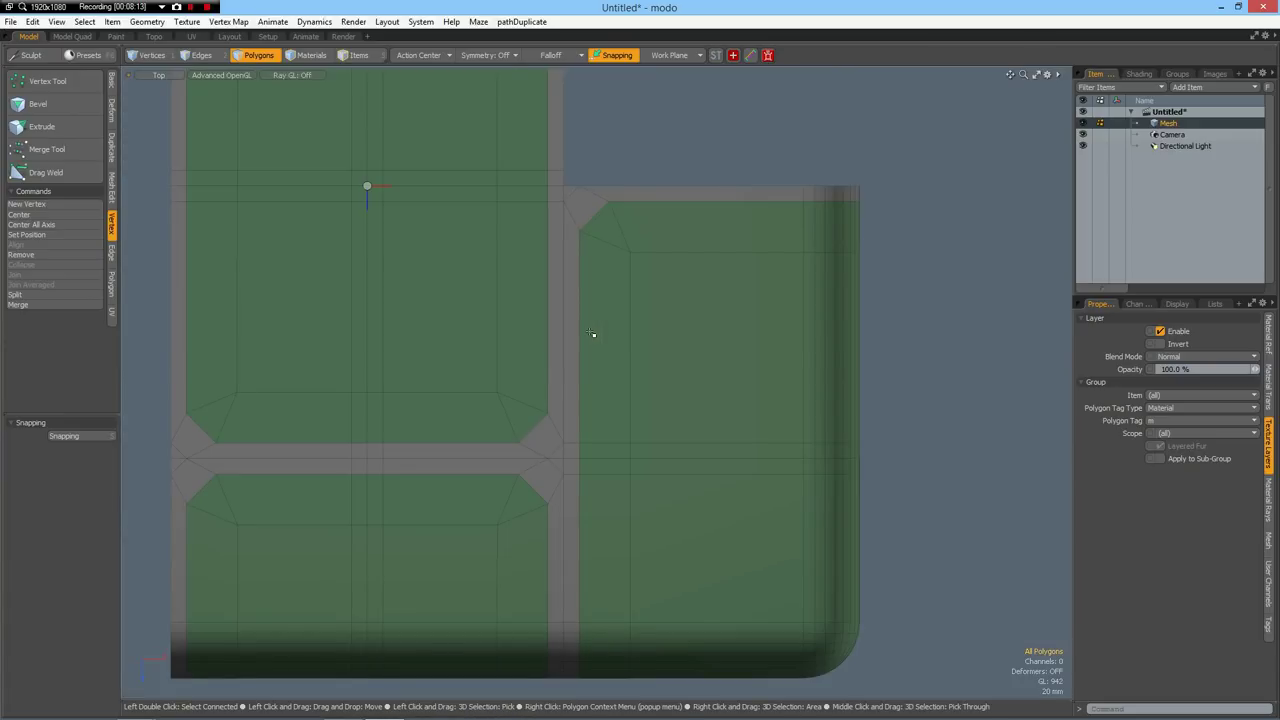
pyautogui.scroll(-5, 411, 246)
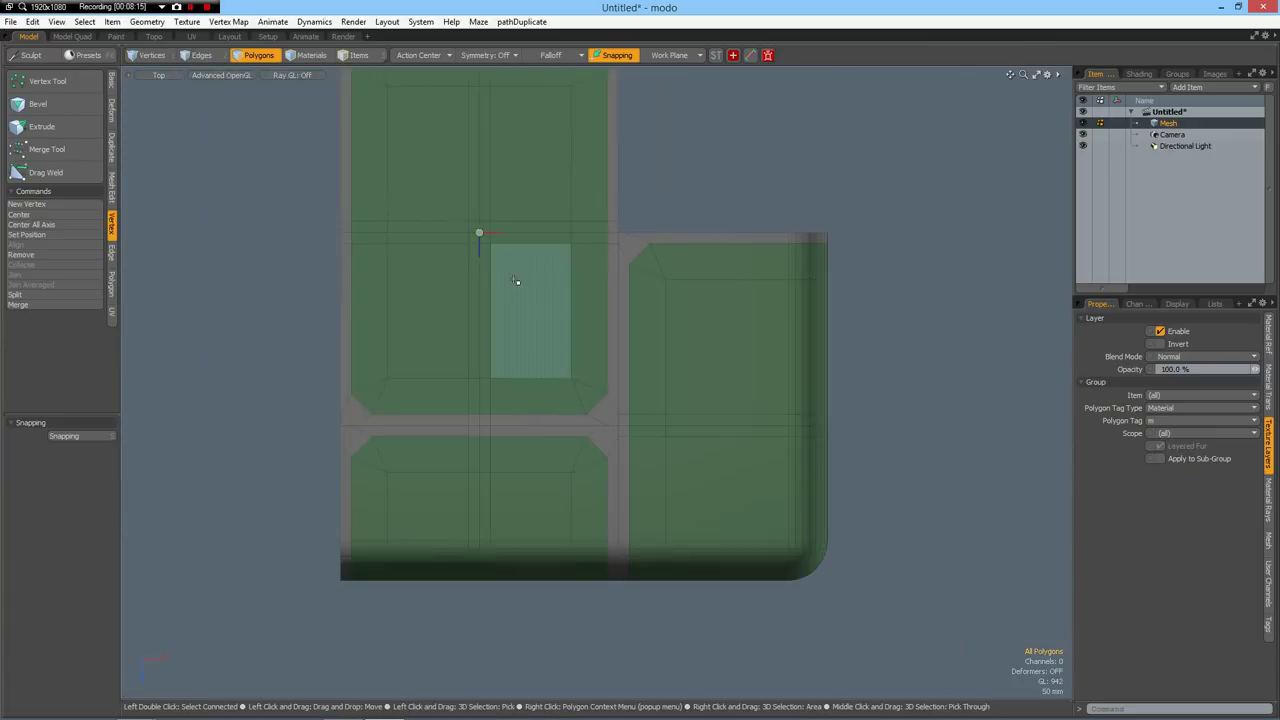
pyautogui.keyDown('alt'); pyautogui.moveTo(526, 300); pyautogui.dragTo(600, 380); pyautogui.keyUp('alt')
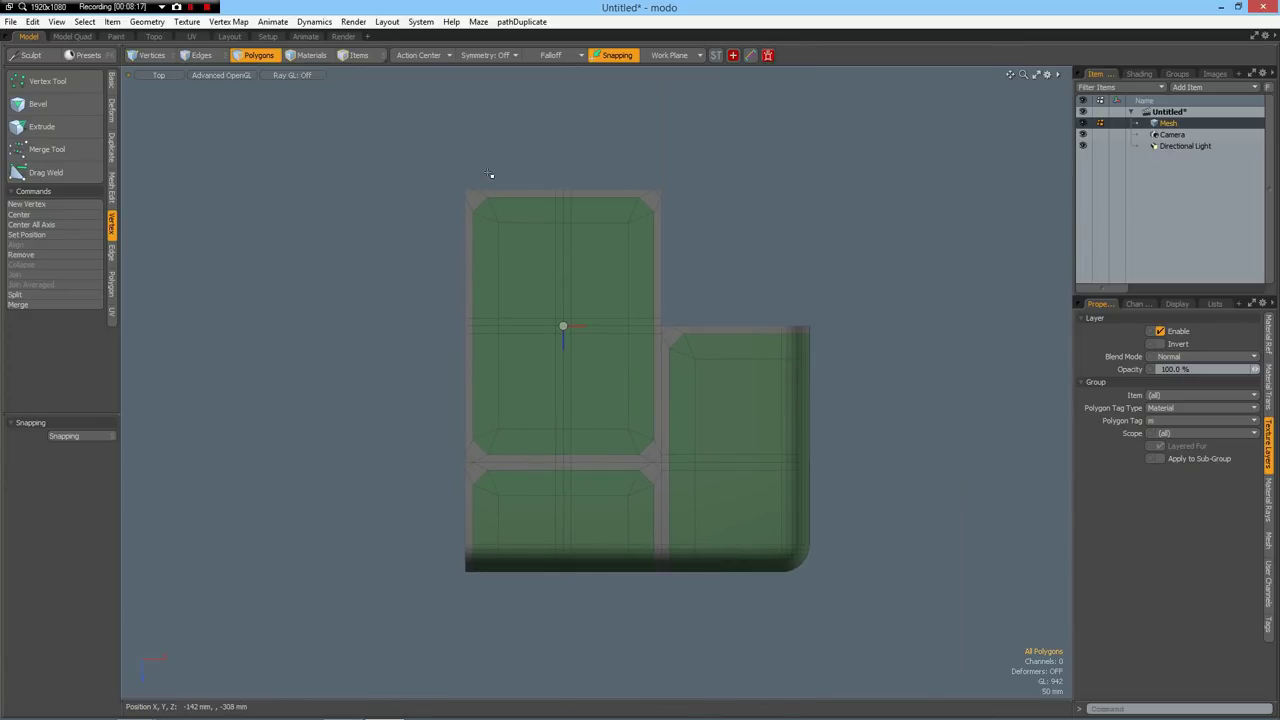
pyautogui.hotkey('ctrl', '2')
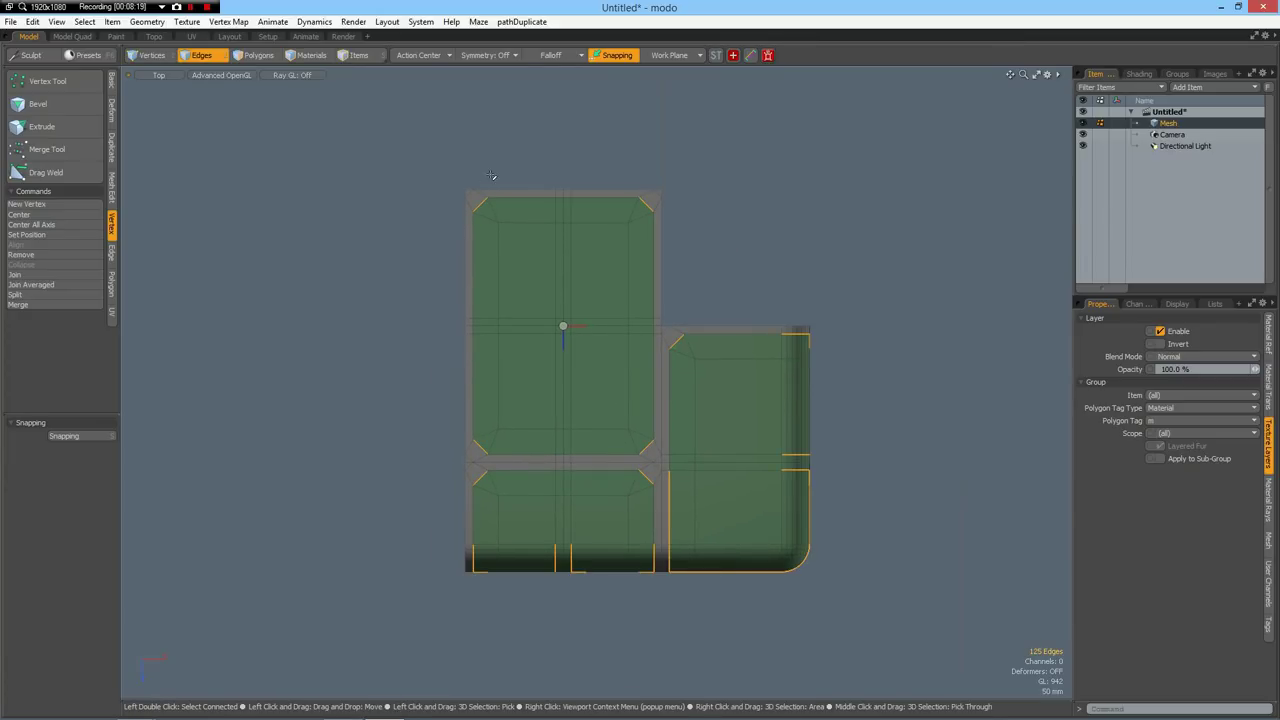
pyautogui.scroll(2, 533, 293)
pyautogui.keyDown('alt'); pyautogui.moveTo(551, 323); pyautogui.dragTo(547, 265); pyautogui.keyUp('alt')
pyautogui.moveTo(455, 80); pyautogui.dragTo(530, 700, button='right')
pyautogui.press('y')
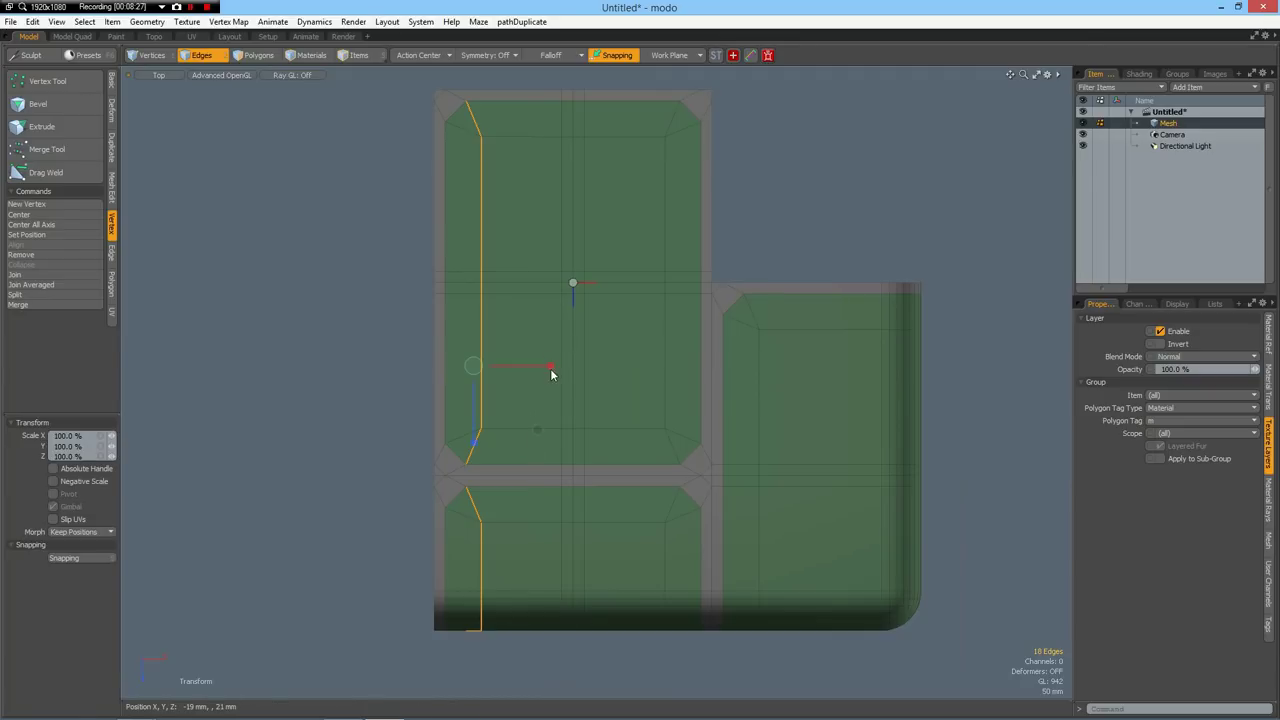
pyautogui.moveTo(548, 366); pyautogui.dragTo(474, 366)
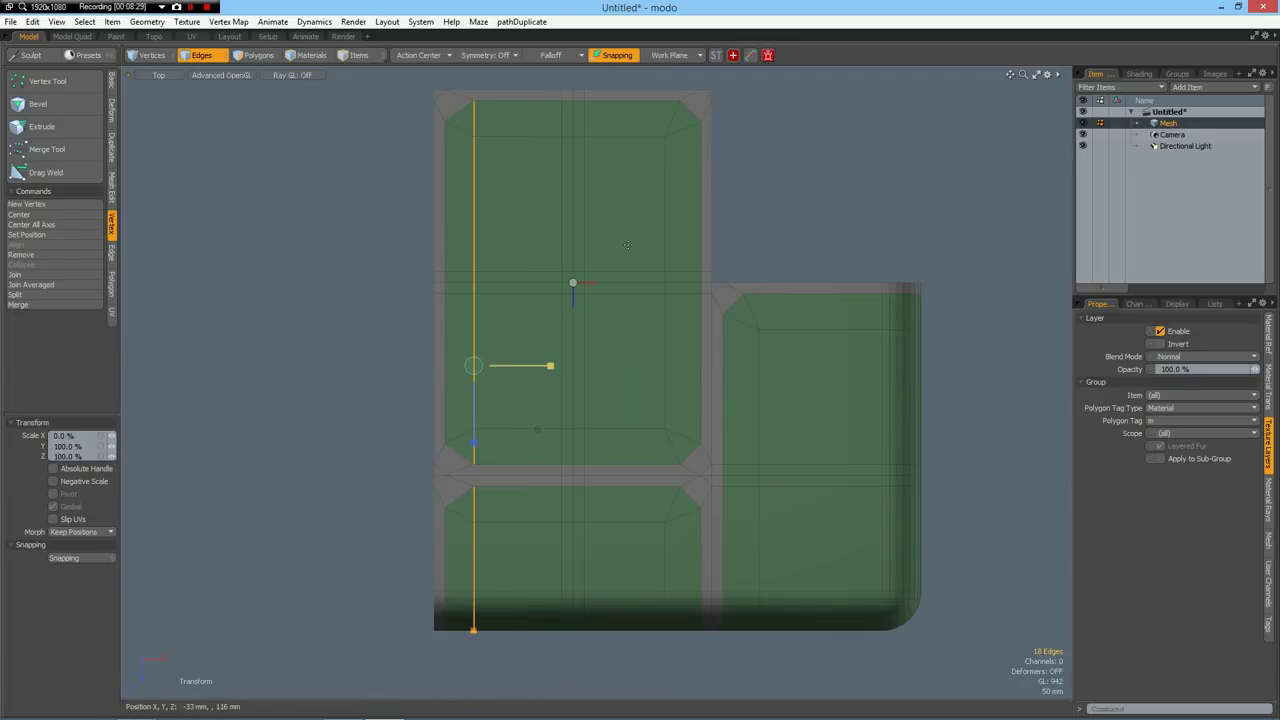
pyautogui.press('space')
# Straighten the right inset edges of the central and front bricks and the corner brick's left inset edges to 0% in X
pyautogui.moveTo(660, 78); pyautogui.dragTo(688, 700, button='right')
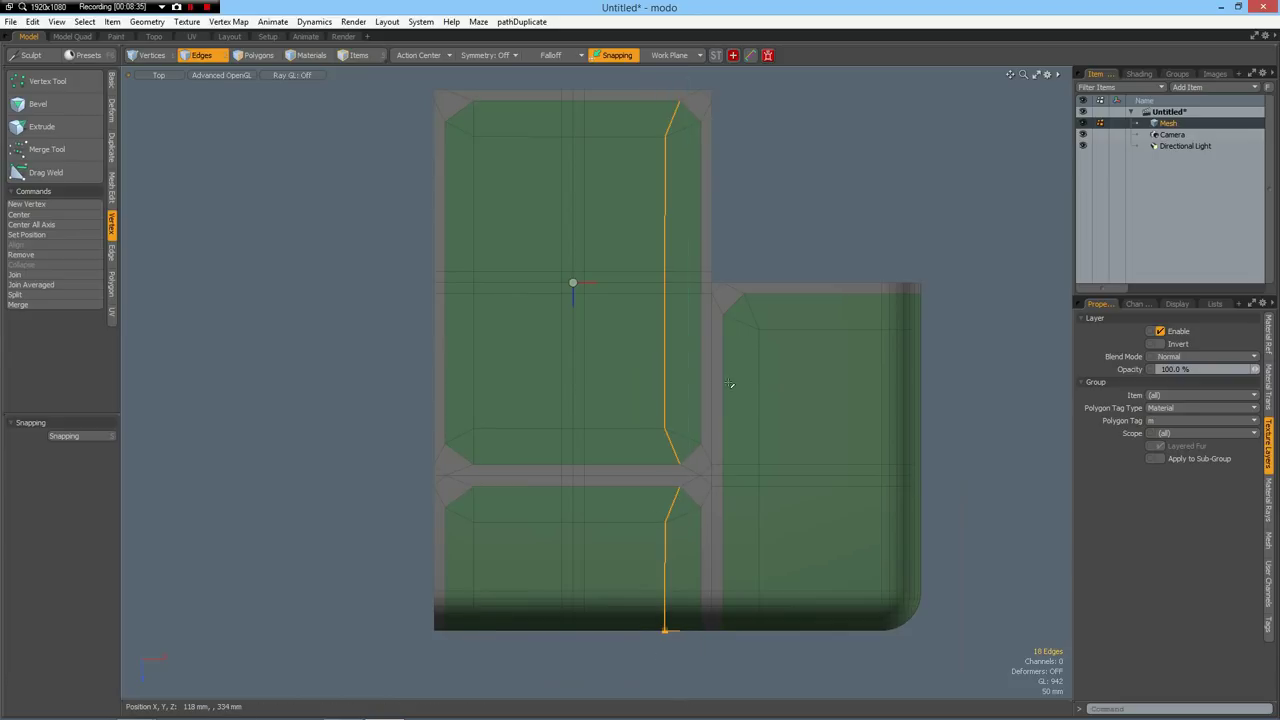
pyautogui.press('r')
pyautogui.moveTo(749, 366); pyautogui.dragTo(672, 366)
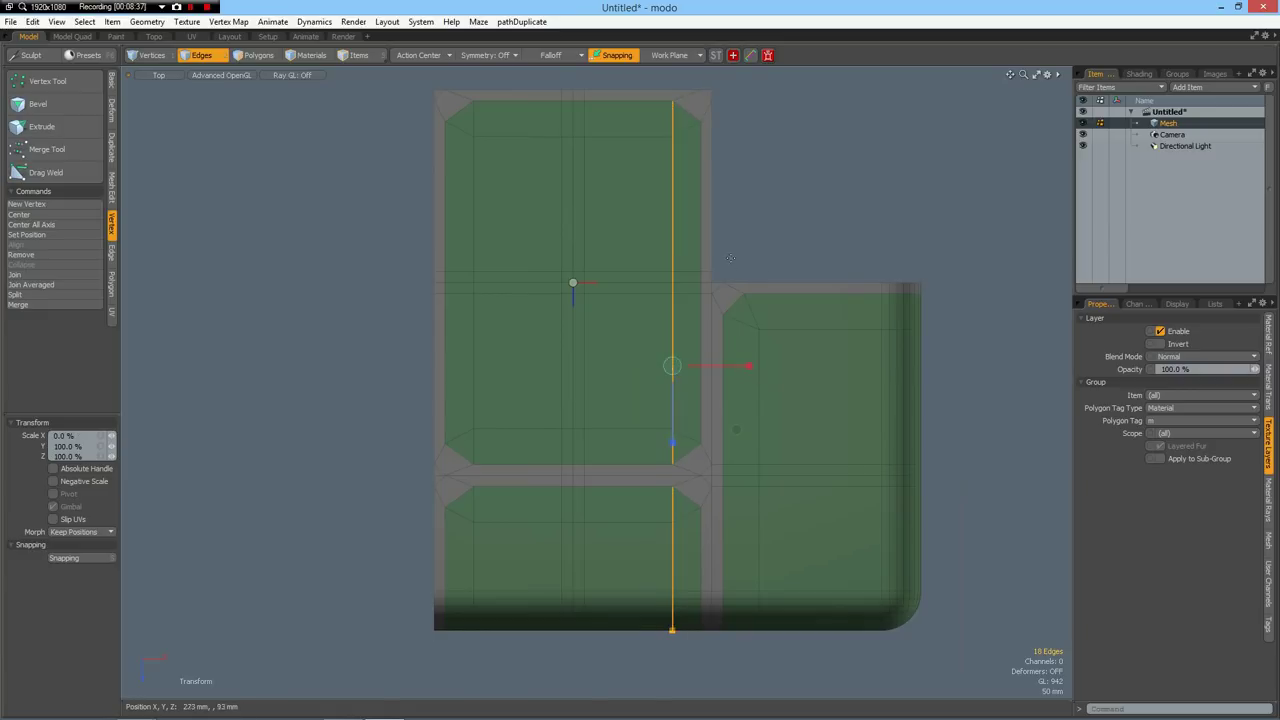
pyautogui.press('space')
pyautogui.moveTo(740, 271); pyautogui.dragTo(762, 680, button='right')
pyautogui.press('r')
pyautogui.press('space')
# Flatten the central brick's rear and front inset edges in the top view by scaling each row to 0% in Z
pyautogui.moveTo(415, 118); pyautogui.dragTo(700, 135, button='right')
pyautogui.press('r')
pyautogui.press('space')
pyautogui.moveTo(410, 400); pyautogui.dragTo(706, 462, button='right')
pyautogui.press('r')
pyautogui.press('space')
pyautogui.moveTo(410, 393); pyautogui.dragTo(709, 460, button='right')
pyautogui.press('r')
pyautogui.moveTo(573, 512); pyautogui.dragTo(573, 436)
pyautogui.press('space')
# Flatten the front brick's rear inset edges in the top view by scaling them to 0% in Z
pyautogui.moveTo(412, 491); pyautogui.dragTo(720, 562, button='right')
pyautogui.press('r')
pyautogui.moveTo(573, 590); pyautogui.dragTo(573, 514)
pyautogui.press('space')
# In the front view, flatten the lower inset edges of the upper bricks and the upper inset edges of the lower brick in Y
pyautogui.press('KP_2')
pyautogui.moveTo(414, 477); pyautogui.dragTo(975, 520, button='right')
pyautogui.press('r')
pyautogui.press('space')
pyautogui.moveTo(557, 554); pyautogui.dragTo(700, 600, button='right')
pyautogui.press('r')
pyautogui.press('space')
# Straighten the lower brick's open-side inset edges in X and its bottom inset edges in Y in the front view
pyautogui.keyDown('alt'); pyautogui.keyDown('shift'); pyautogui.moveTo(754, 538); pyautogui.dragTo(722, 308); pyautogui.keyUp('shift'); pyautogui.keyUp('alt')
pyautogui.moveTo(563, 305); pyautogui.dragTo(600, 677, button='right')
pyautogui.press('r')
pyautogui.moveTo(654, 449); pyautogui.dragTo(580, 449)
pyautogui.press('space')
pyautogui.moveTo(515, 516); pyautogui.dragTo(1023, 561, button='right')
pyautogui.press('r')
pyautogui.moveTo(725, 475); pyautogui.dragTo(725, 548)
pyautogui.press('space')
# In the right view, straighten the open-side inset edges of the upper and lower bricks in Z and clear the selection
pyautogui.press('KP_3')
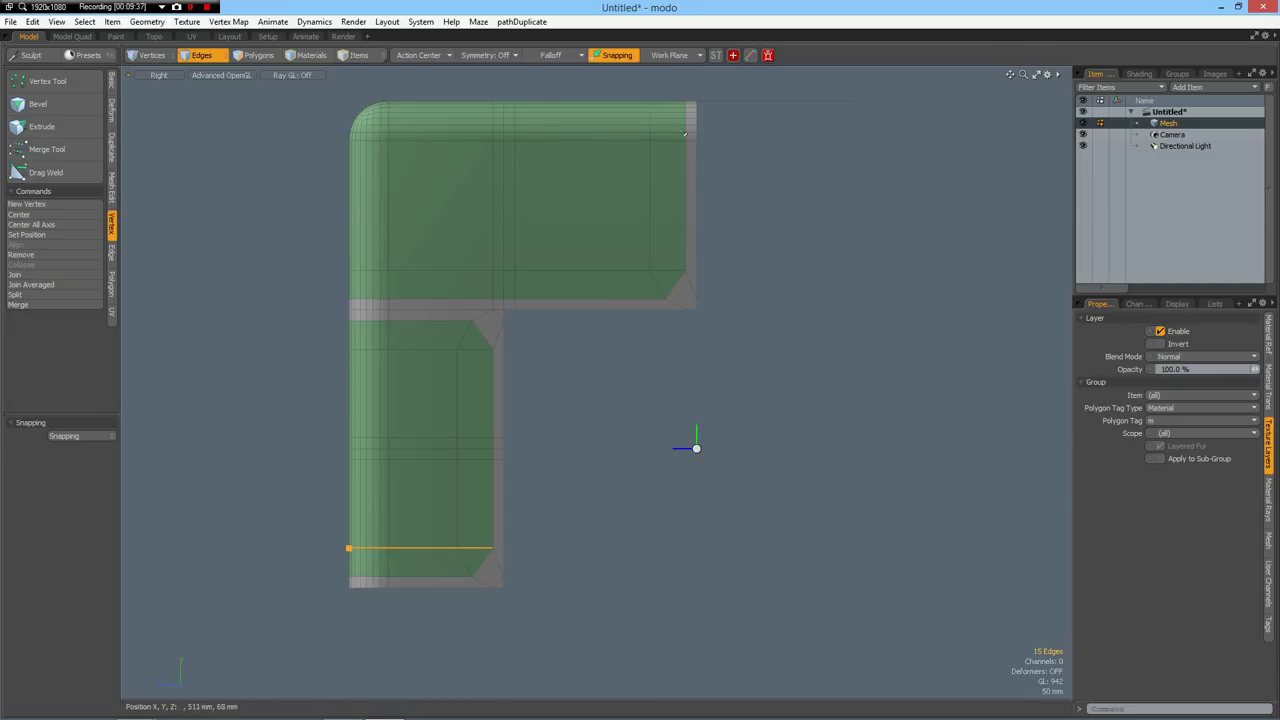
pyautogui.moveTo(622, 292); pyautogui.dragTo(671, 411, button='right')
pyautogui.press('r')
pyautogui.moveTo(582, 200); pyautogui.dragTo(657, 200)
pyautogui.press('space')
pyautogui.moveTo(448, 308); pyautogui.dragTo(480, 598, button='right')
pyautogui.press('r')
pyautogui.moveTo(418, 449); pyautogui.dragTo(463, 449)
pyautogui.press('space')
pyautogui.click(688, 401)
# In the perspective view, select the brick material's polygons and shrink the selection by one ring to the inner inset faces
pyautogui.hotkey('ctrl', 'space')
pyautogui.click(723, 372)
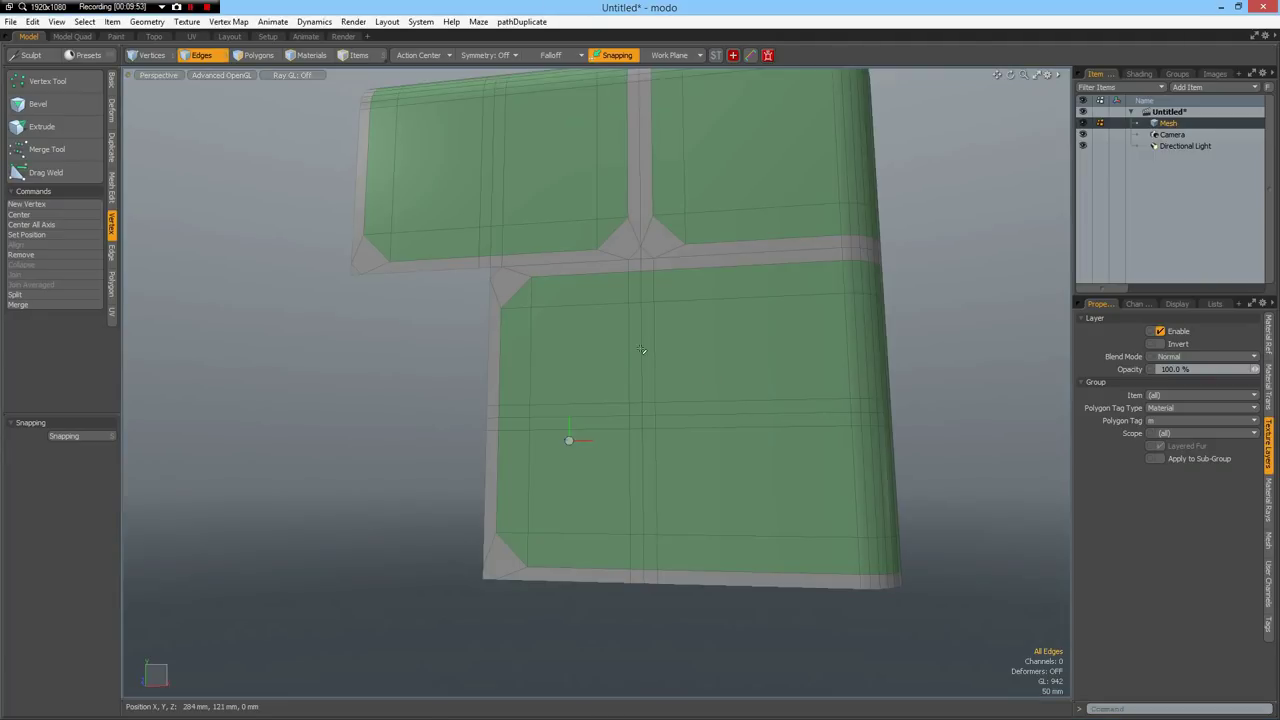
pyautogui.keyDown('alt'); pyautogui.moveTo(569, 437); pyautogui.dragTo(638, 420); pyautogui.keyUp('alt')
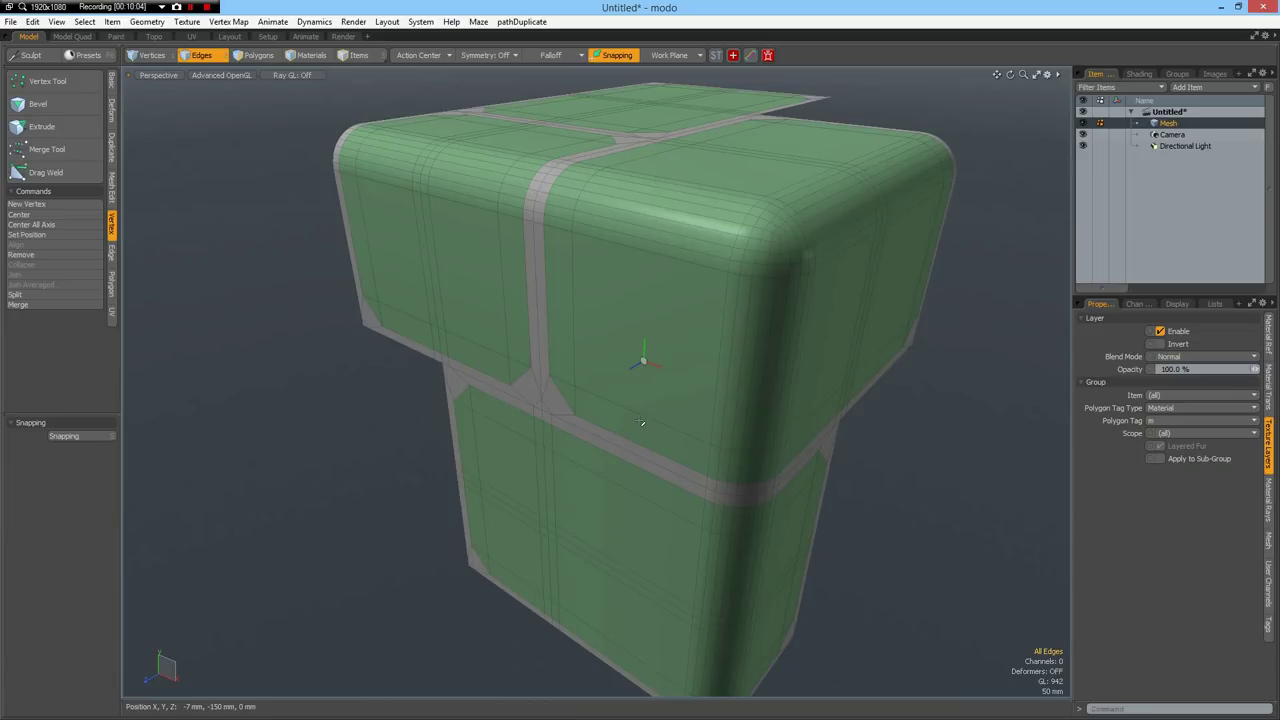
pyautogui.press('4')
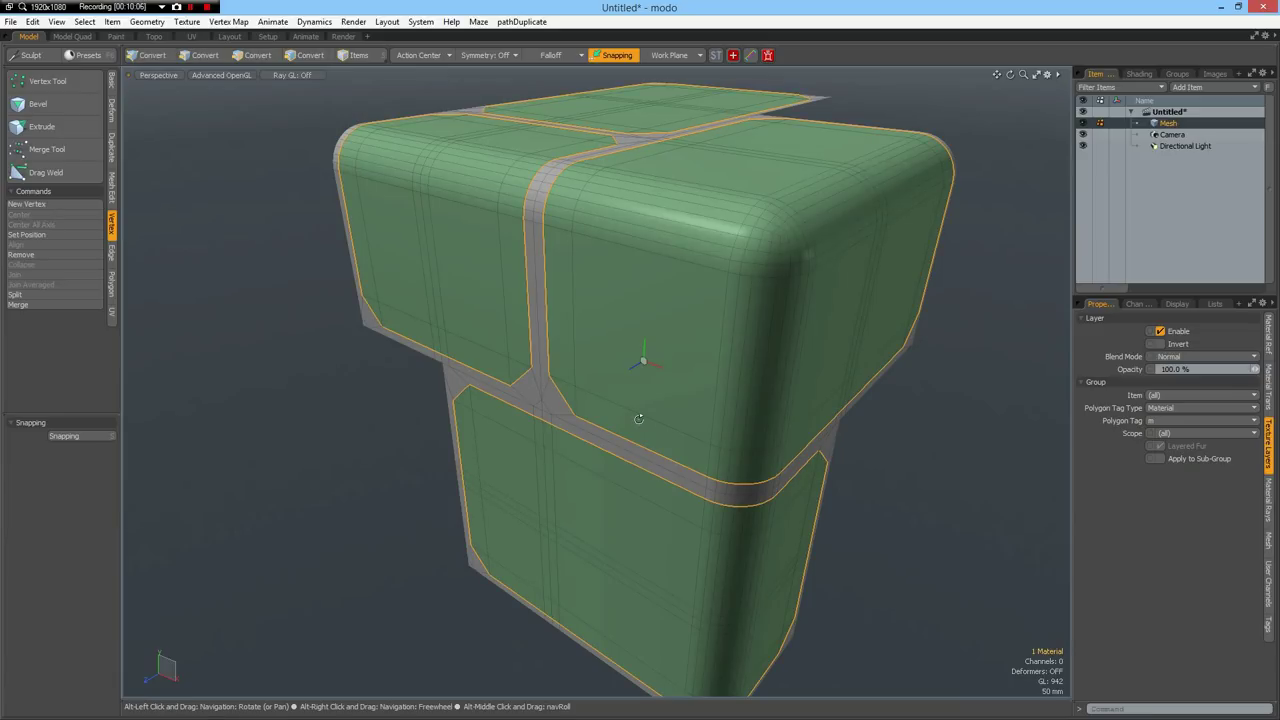
pyautogui.hotkey('alt', '3')
pyautogui.hotkey('shift', 'Down')
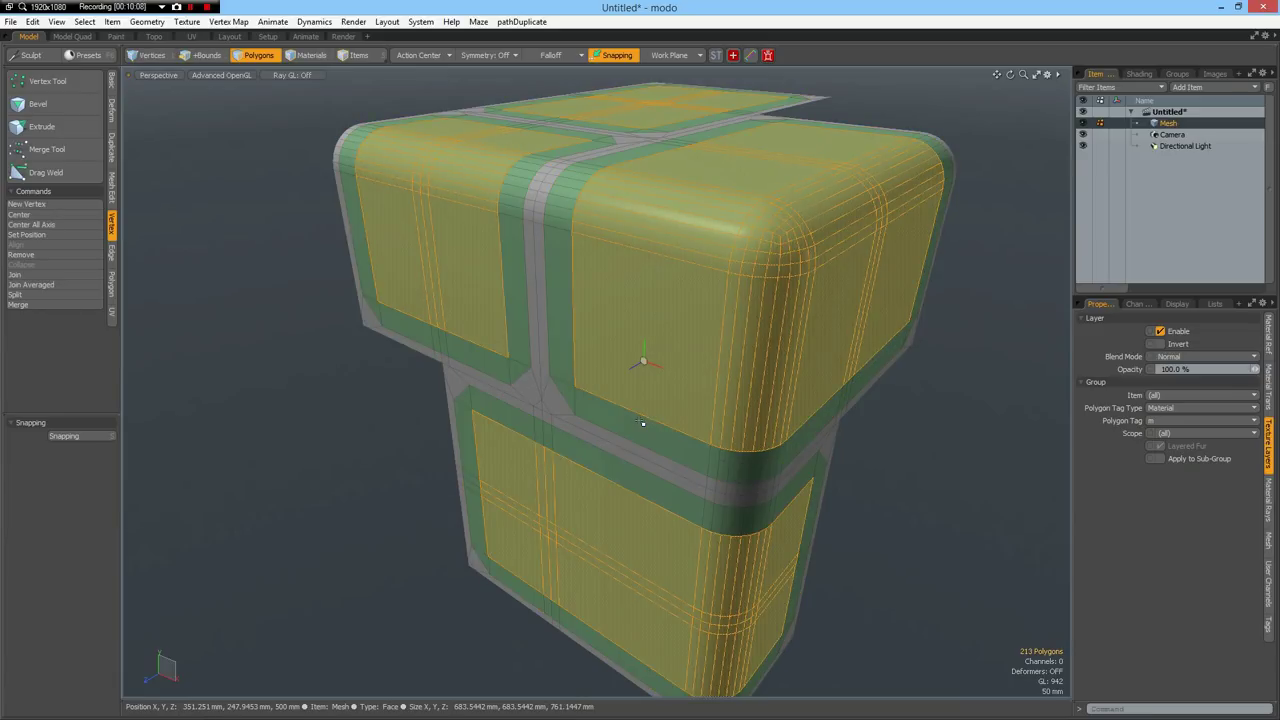
pyautogui.keyDown('alt'); pyautogui.moveTo(643, 418); pyautogui.dragTo(811, 397); pyautogui.keyUp('alt')
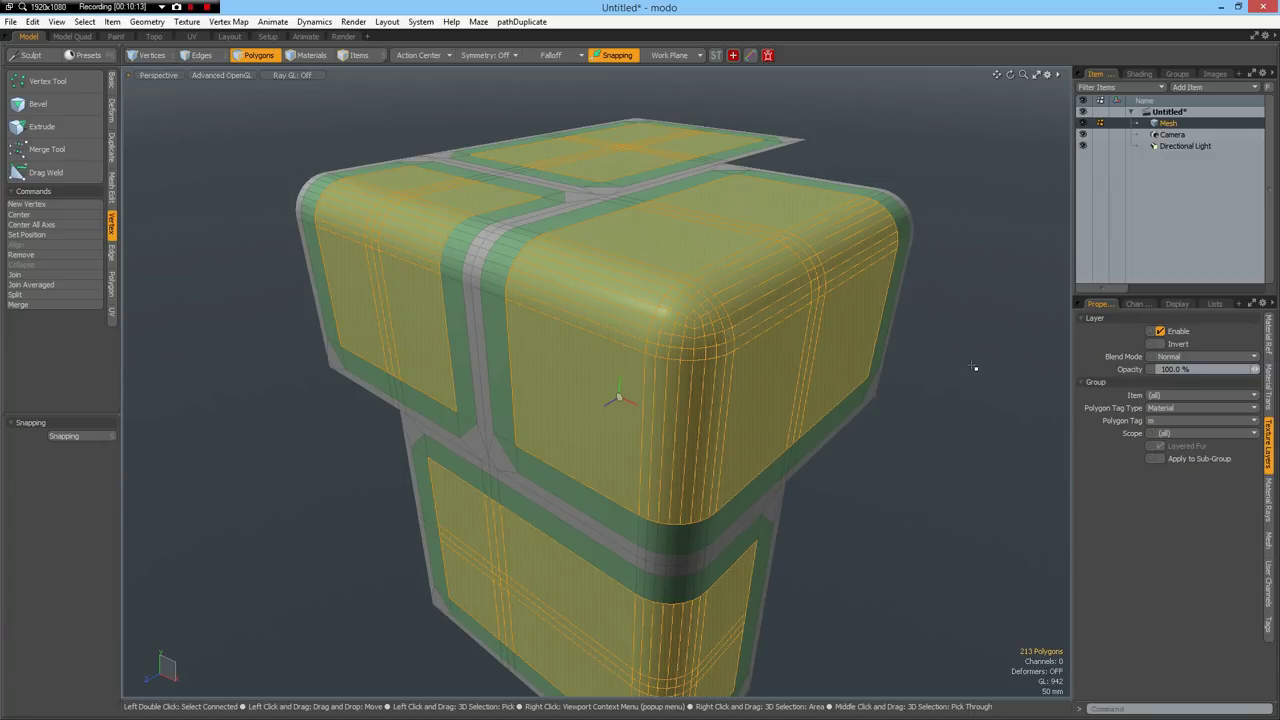
# Display the selection normals and push the selected inner faces of the bricks outward by 30 mm
pyautogui.click(111, 115)
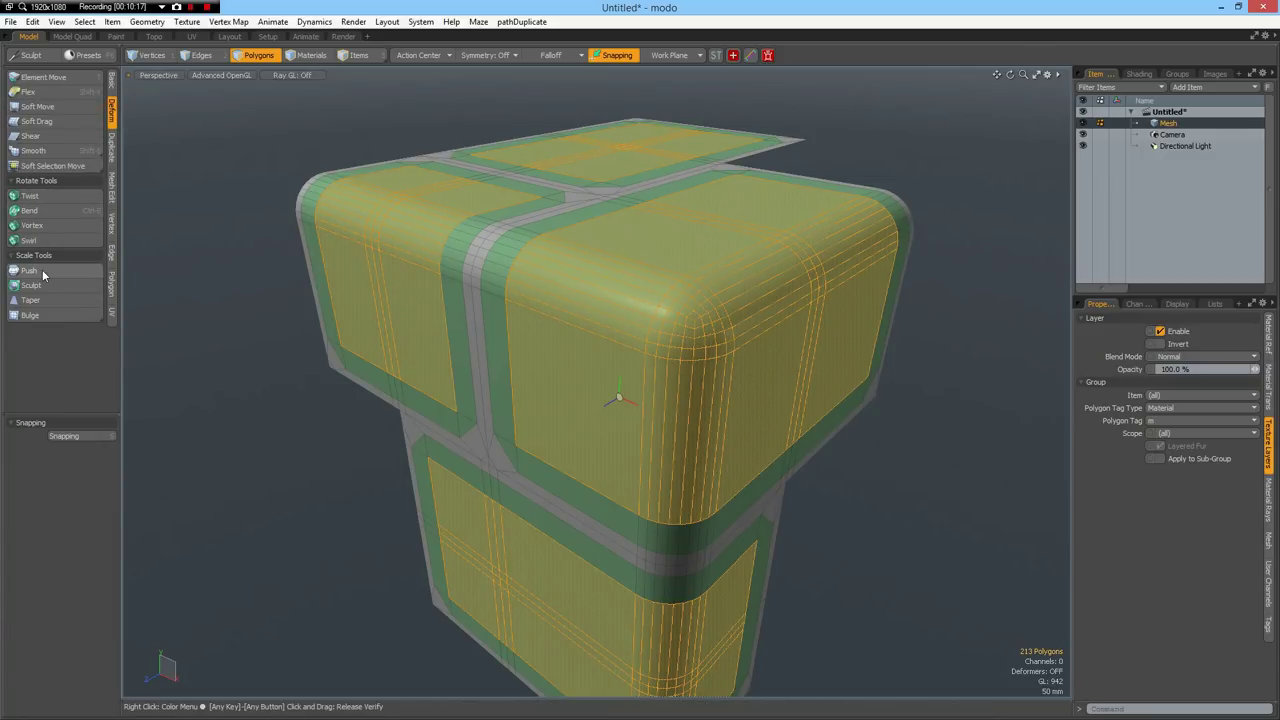
pyautogui.click(43, 273)
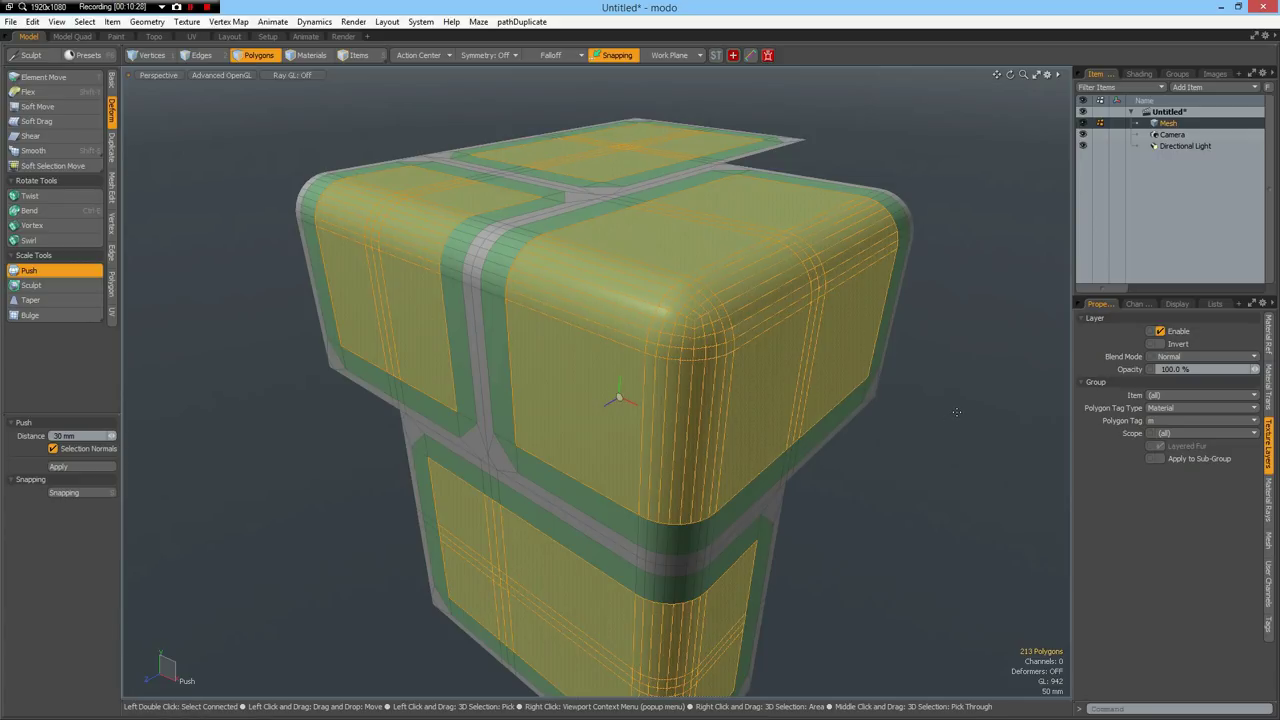
pyautogui.press('o')
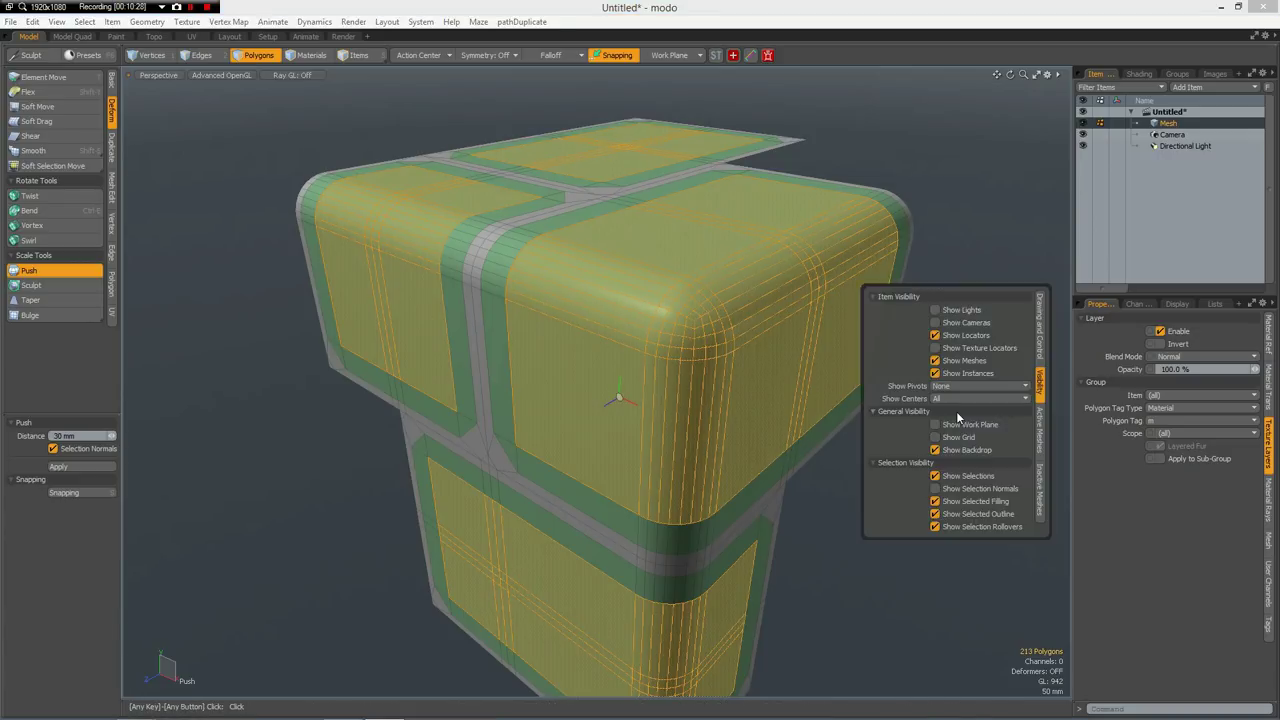
pyautogui.click(935, 488)
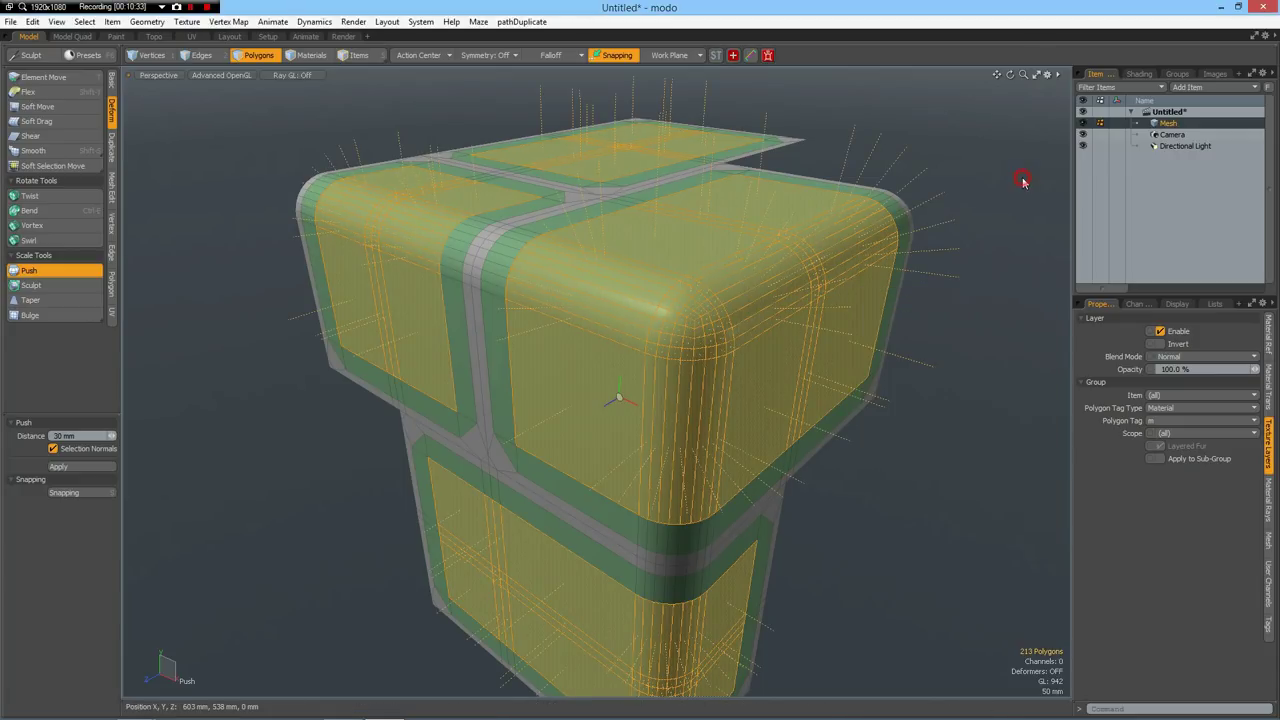
pyautogui.click(214, 374)
pyautogui.moveTo(656, 357); pyautogui.dragTo(700, 357)
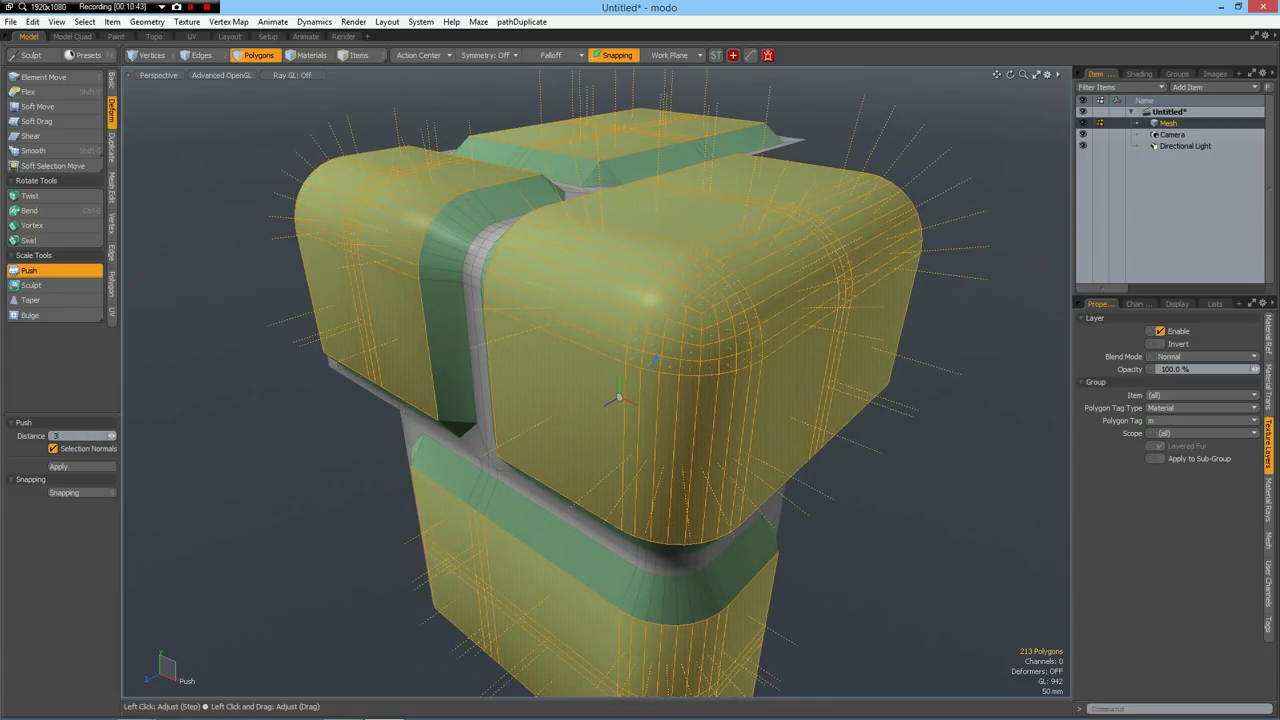
pyautogui.press('Return')
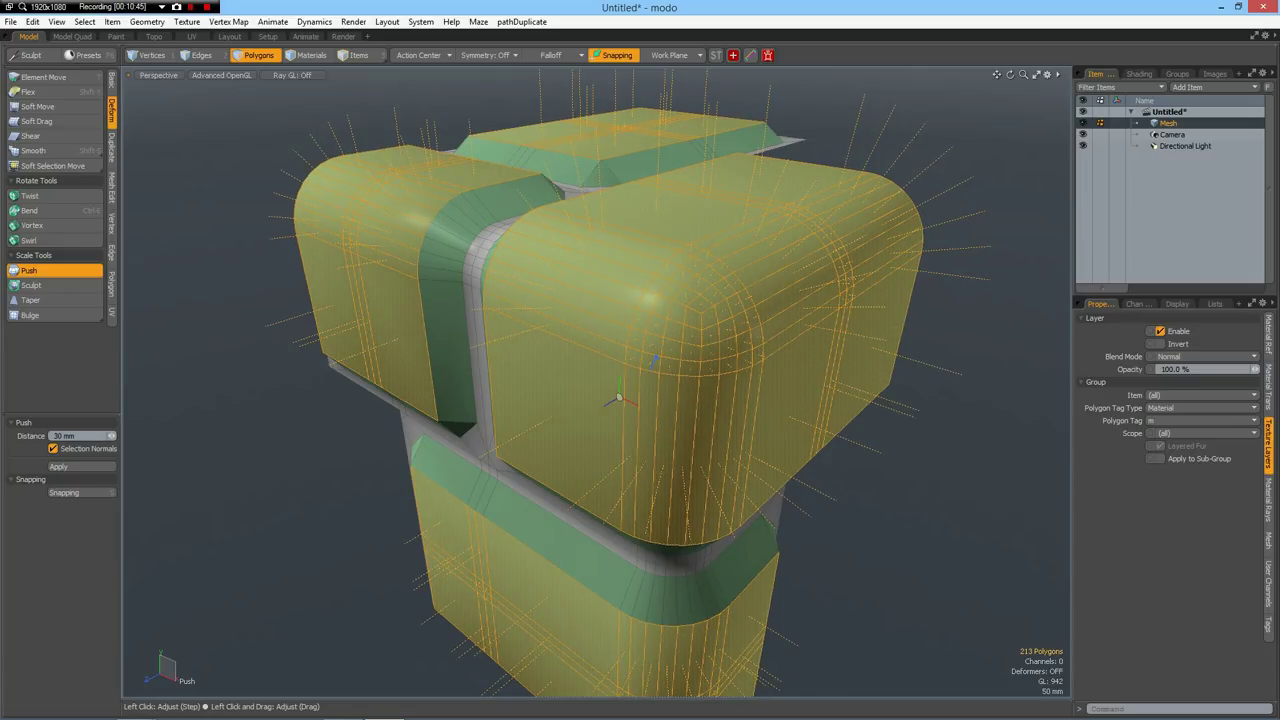
pyautogui.press('space')
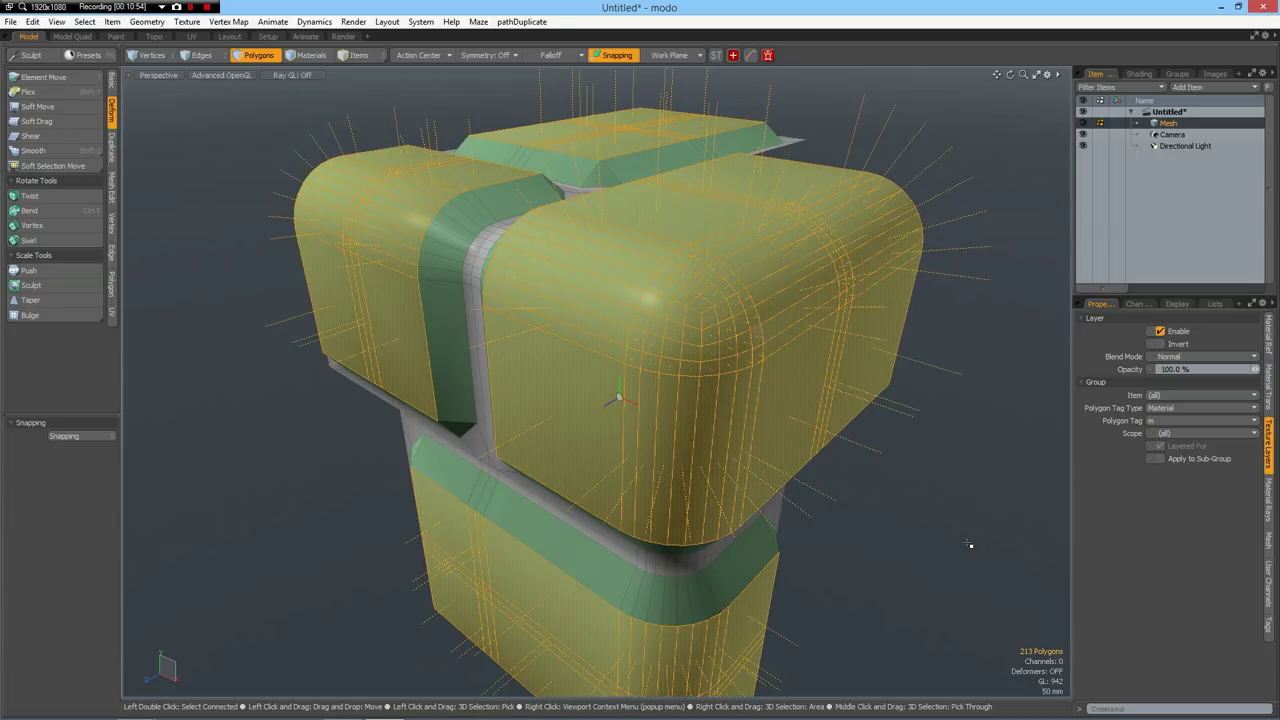
# Hide the selection normals, bevel the raised brick faces with an inset of about 10.6 mm and no shift, and clear the selection
pyautogui.press('o')
pyautogui.click(945, 621)
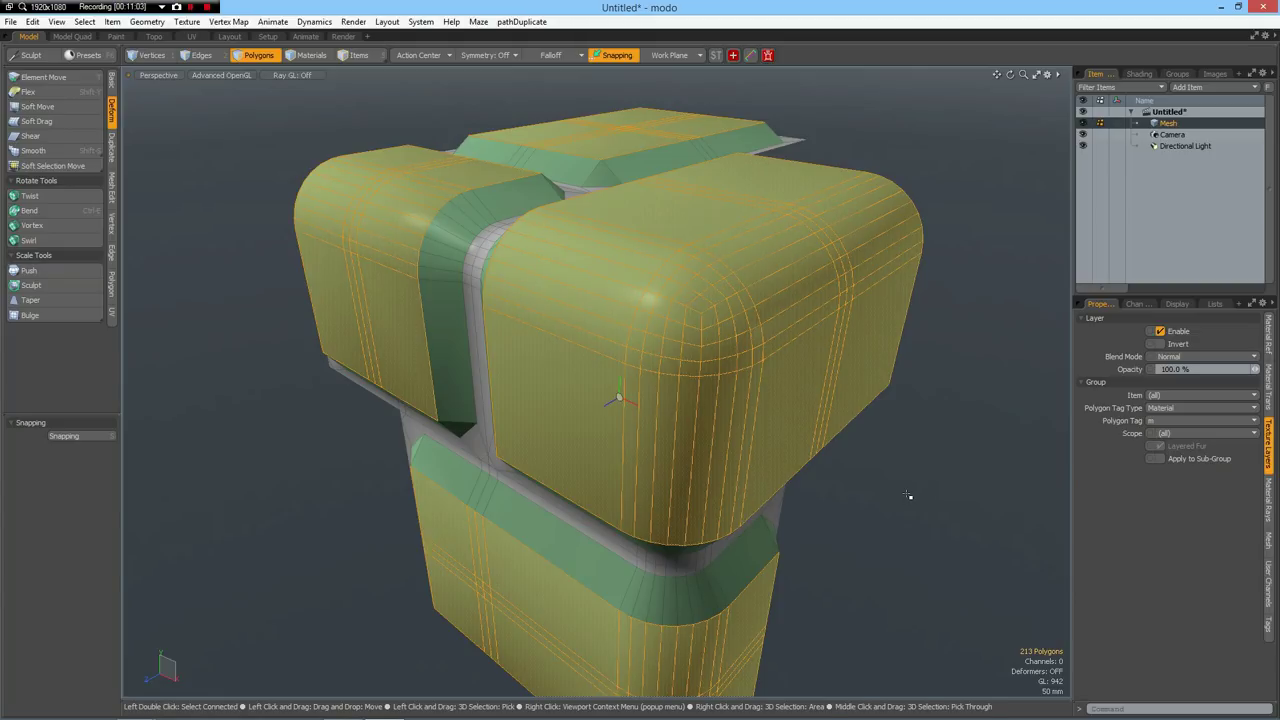
pyautogui.press('b')
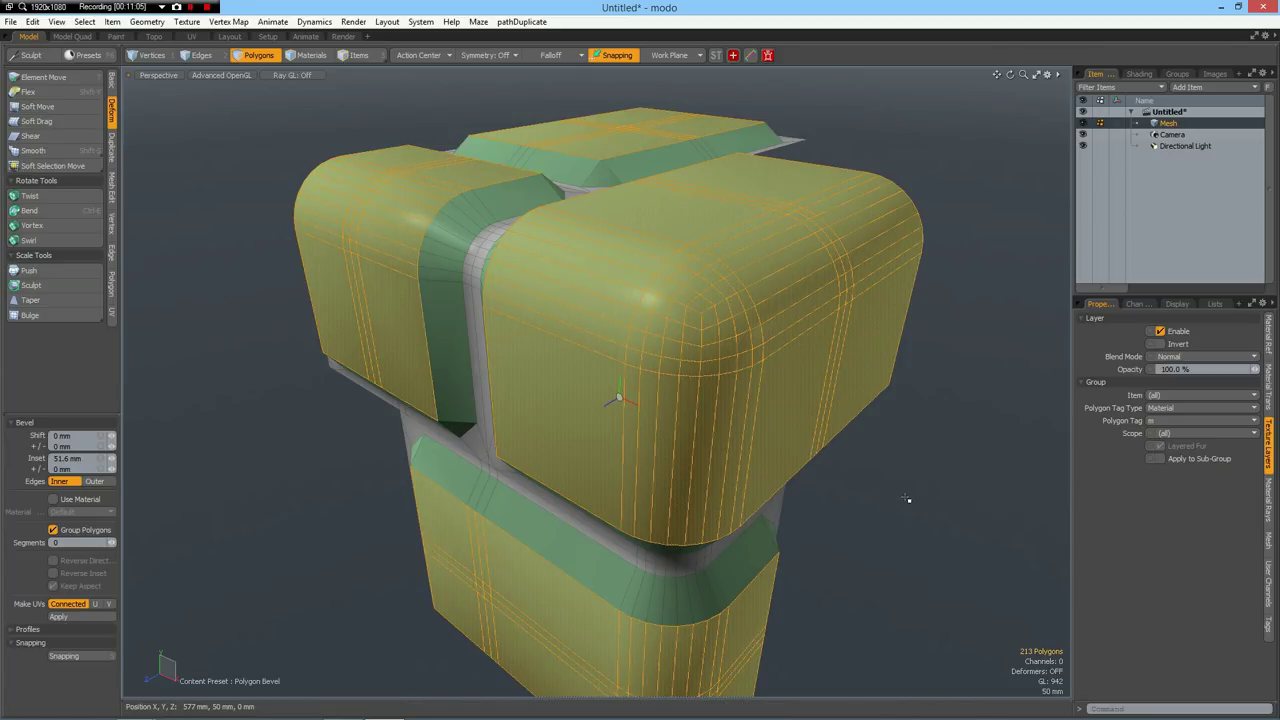
pyautogui.click(905, 497)
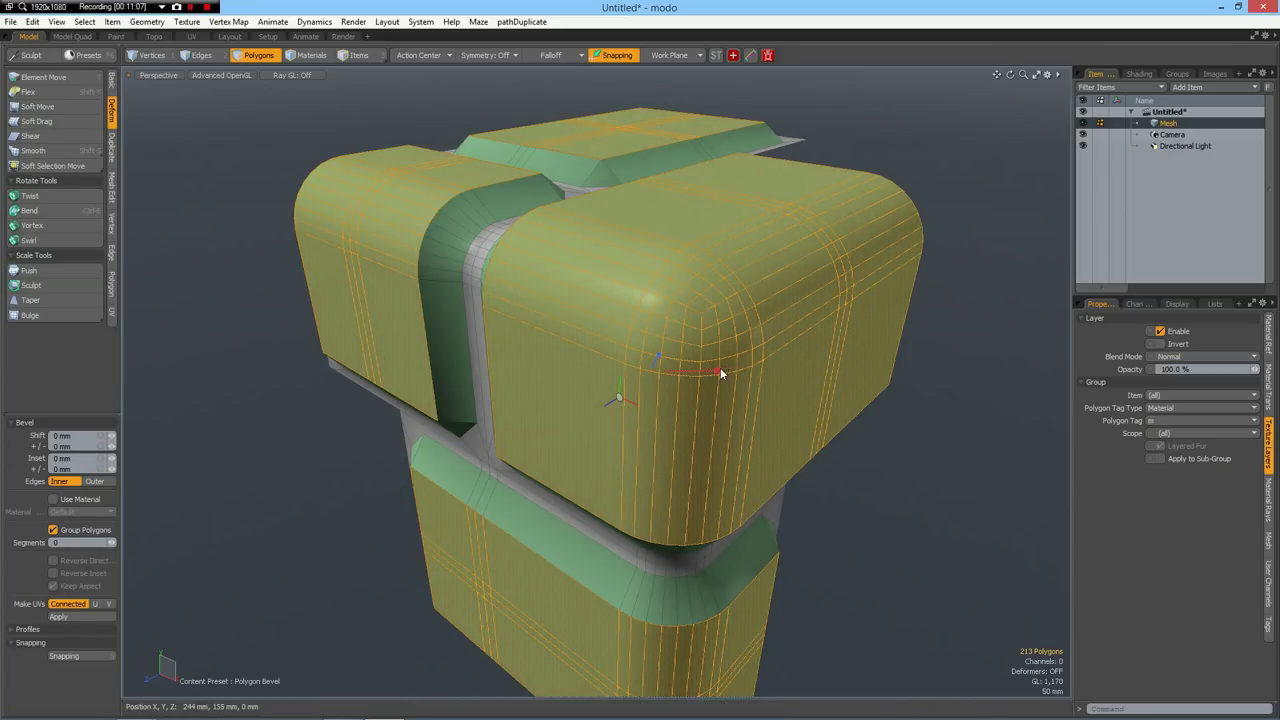
pyautogui.moveTo(718, 370); pyautogui.dragTo(730, 371)
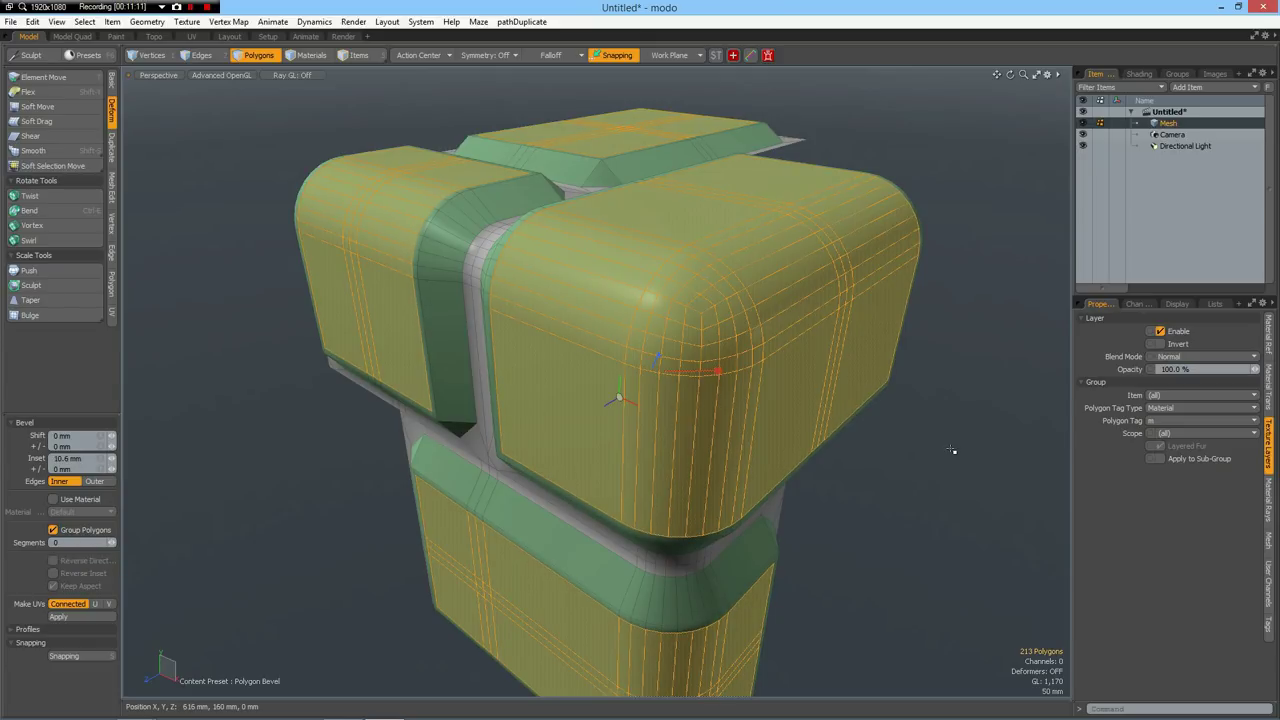
pyautogui.press('space')
pyautogui.click(951, 450)
# In the top view, select the seven diagonal corner edges around the bevelled borders of the three bricks
pyautogui.keyDown('alt'); pyautogui.moveTo(859, 453); pyautogui.dragTo(951, 557); pyautogui.keyUp('alt')
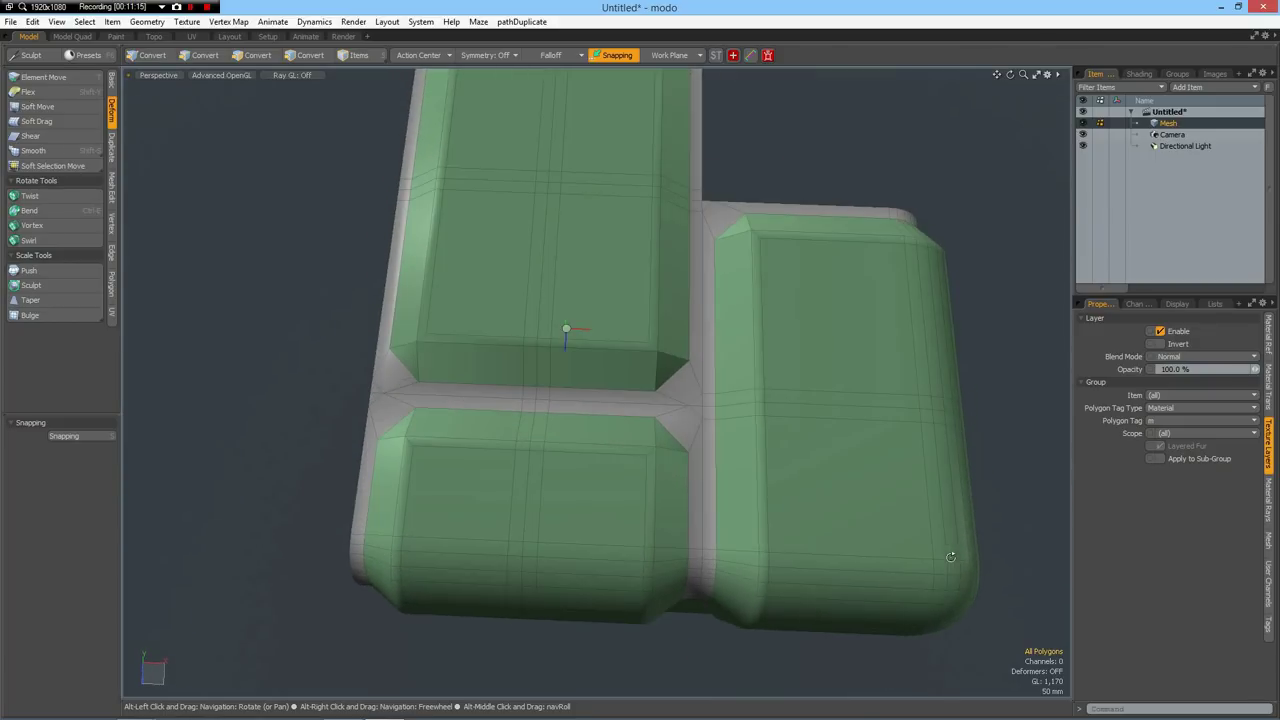
pyautogui.scroll(-1, 761, 436)
pyautogui.keyDown('alt'); pyautogui.keyDown('shift'); pyautogui.moveTo(738, 434); pyautogui.dragTo(738, 460); pyautogui.keyUp('shift'); pyautogui.keyUp('alt')
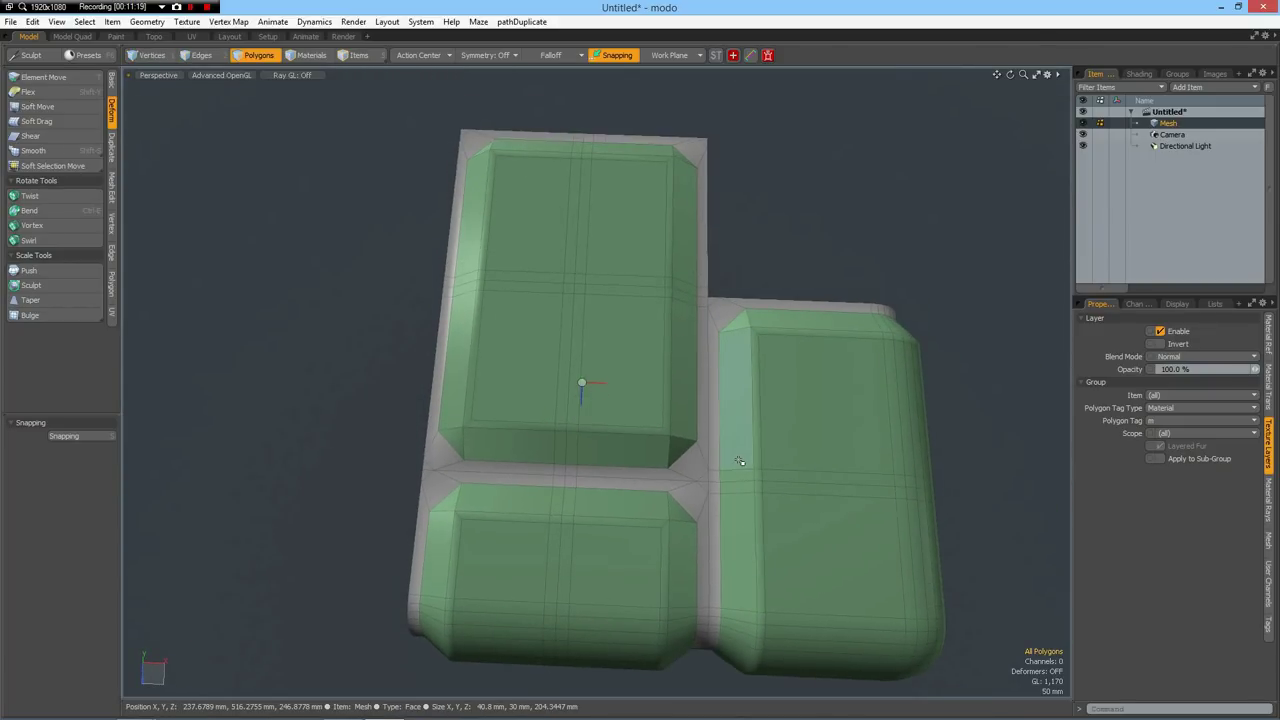
pyautogui.press('KP_1')
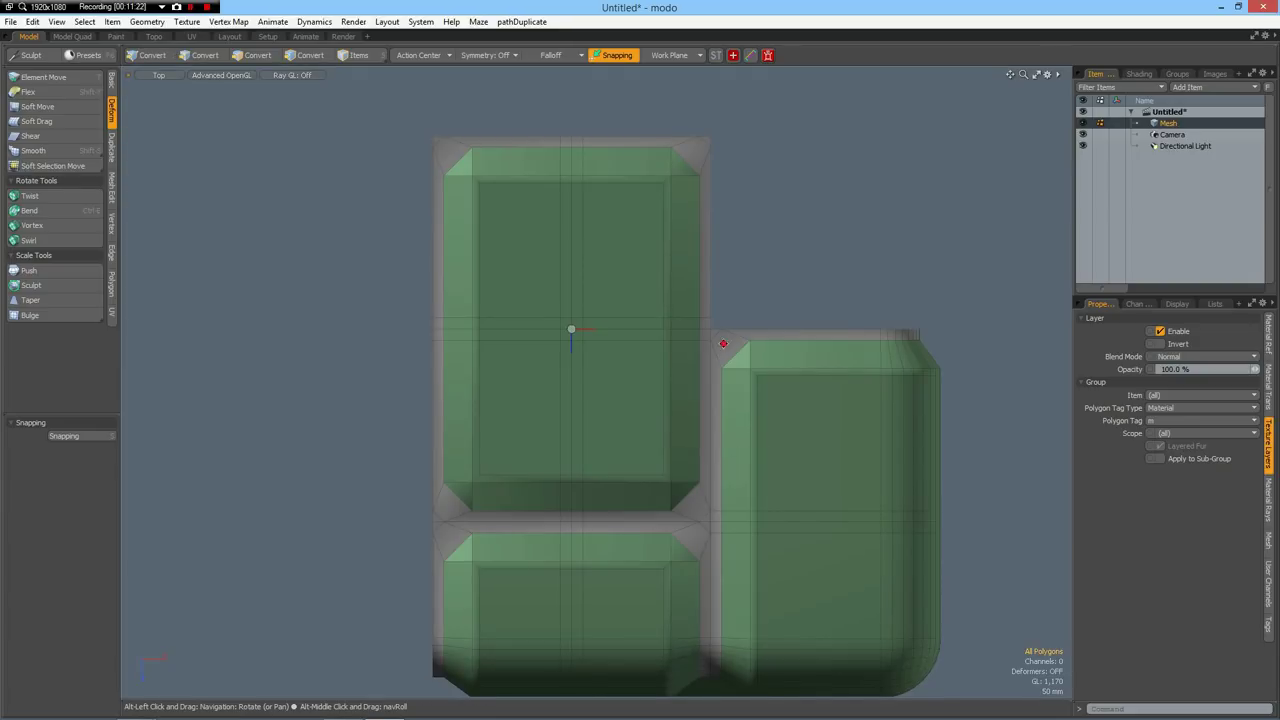
pyautogui.keyDown('alt'); pyautogui.keyDown('shift'); pyautogui.moveTo(723, 343); pyautogui.dragTo(713, 311); pyautogui.keyUp('shift'); pyautogui.keyUp('alt')
pyautogui.press('2')
pyautogui.click(448, 128)
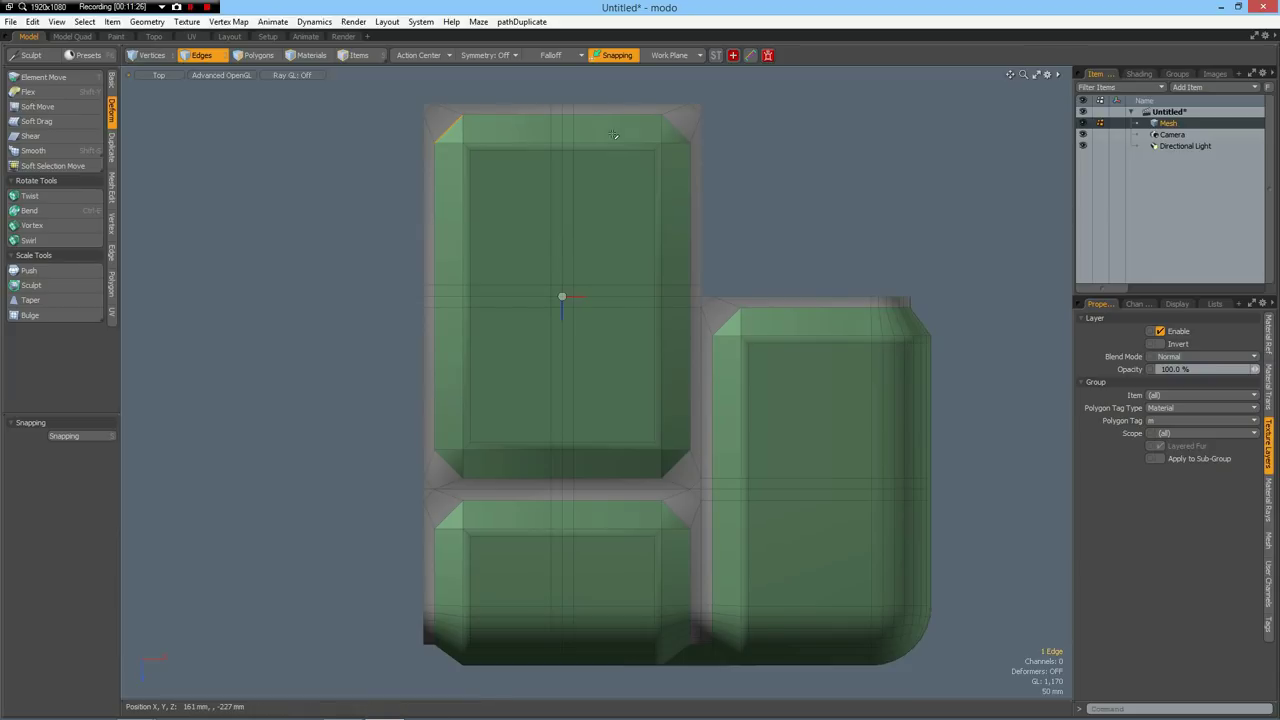
pyautogui.keyDown('shift'); pyautogui.click(678, 125); pyautogui.keyUp('shift')
pyautogui.keyDown('shift'); pyautogui.click(677, 468); pyautogui.keyUp('shift')
pyautogui.keyDown('shift'); pyautogui.click(449, 470); pyautogui.keyUp('shift')
pyautogui.keyDown('shift'); pyautogui.click(449, 514); pyautogui.keyUp('shift')
pyautogui.keyDown('shift'); pyautogui.click(688, 516); pyautogui.keyUp('shift')
pyautogui.keyDown('shift'); pyautogui.click(732, 329); pyautogui.keyUp('shift')
# In the front view, add the lower diagonal corner edges of the upper bricks and the lower brick's open-side corner edges to the selection
pyautogui.press('KP_2')
pyautogui.keyDown('shift'); pyautogui.click(451, 567); pyautogui.keyUp('shift')
pyautogui.keyDown('shift'); pyautogui.click(677, 568); pyautogui.keyUp('shift')
pyautogui.keyDown('shift'); pyautogui.click(727, 568); pyautogui.keyUp('shift')
pyautogui.keyDown('shift'); pyautogui.click(587, 617); pyautogui.keyUp('shift')
pyautogui.keyDown('alt'); pyautogui.keyDown('shift'); pyautogui.moveTo(678, 596); pyautogui.dragTo(704, 259); pyautogui.keyUp('shift'); pyautogui.keyUp('alt')
pyautogui.keyDown('shift'); pyautogui.click(616, 577); pyautogui.keyUp('shift')
# In the right view, add the open-side diagonal corner edges of the upper and lower bricks to the selection
pyautogui.press('KP_3')
pyautogui.keyDown('shift'); pyautogui.click(661, 293); pyautogui.keyUp('shift')
pyautogui.keyDown('shift'); pyautogui.click(463, 344); pyautogui.keyUp('shift')
pyautogui.keyDown('shift'); pyautogui.click(465, 577); pyautogui.keyUp('shift')
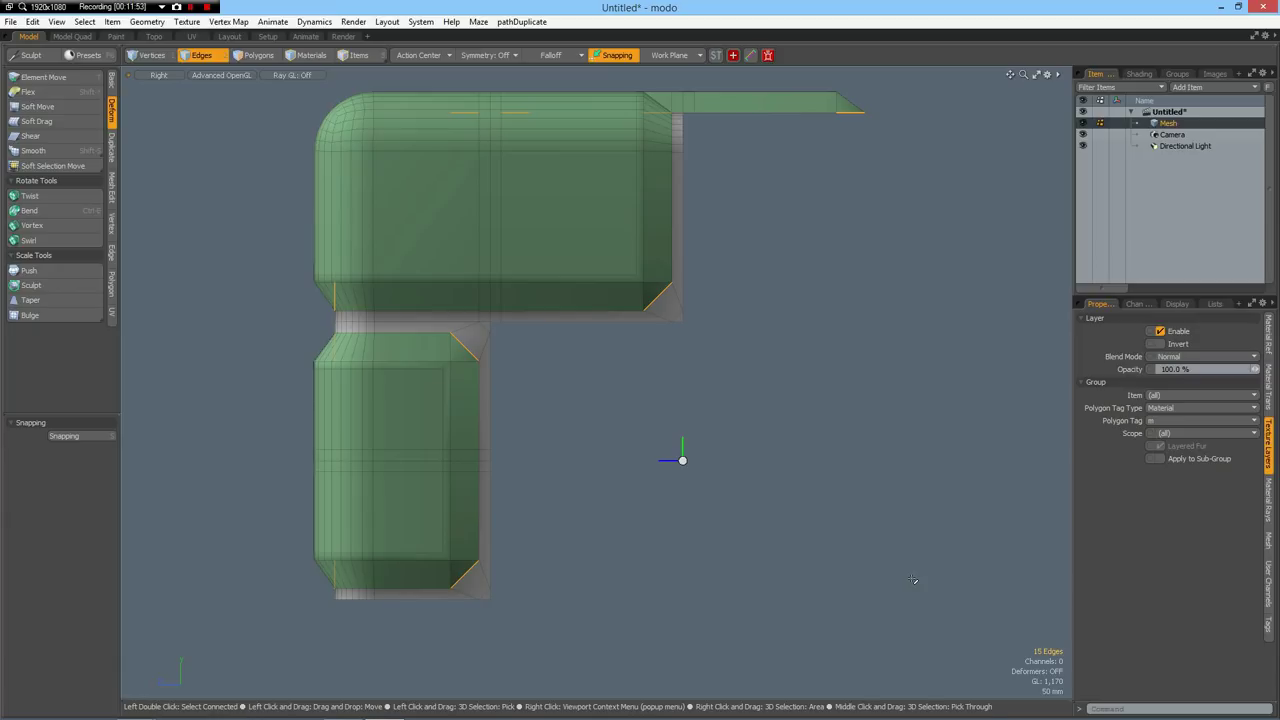
# Loop slice across the selected diagonal corner edges and clear the edge selection
pyautogui.hotkey('alt', 'c')
pyautogui.click(64, 481)
pyautogui.click(164, 410)
pyautogui.press('space')
pyautogui.keyDown('alt'); pyautogui.keyDown('shift'); pyautogui.moveTo(979, 467); pyautogui.dragTo(1044, 519); pyautogui.keyUp('shift'); pyautogui.keyUp('alt')
pyautogui.press('KP_1')
pyautogui.keyDown('alt'); pyautogui.moveTo(878, 192); pyautogui.dragTo(838, 256); pyautogui.keyUp('alt')
pyautogui.click(834, 254)
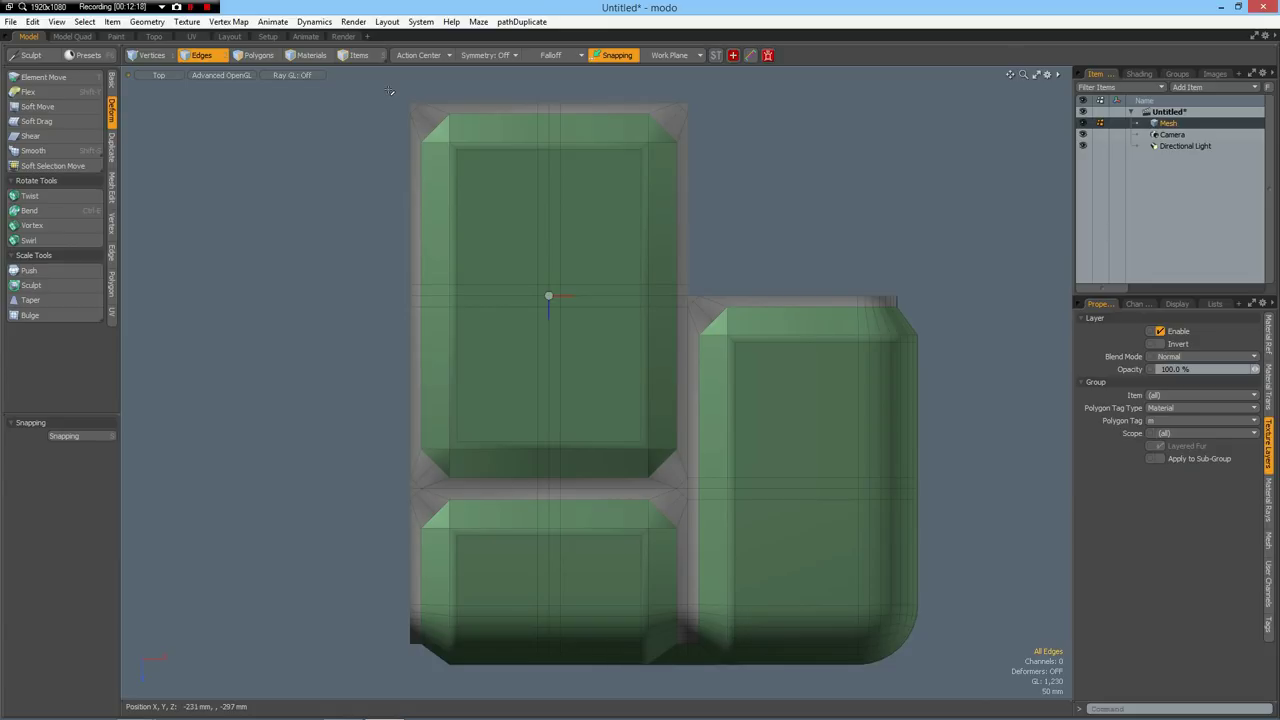
# In the top view, detach the flat top brick's polygons from the mesh by cutting and pasting them, and hide that brick
pyautogui.press('3')
pyautogui.moveTo(387, 87); pyautogui.dragTo(693, 493, button='right')
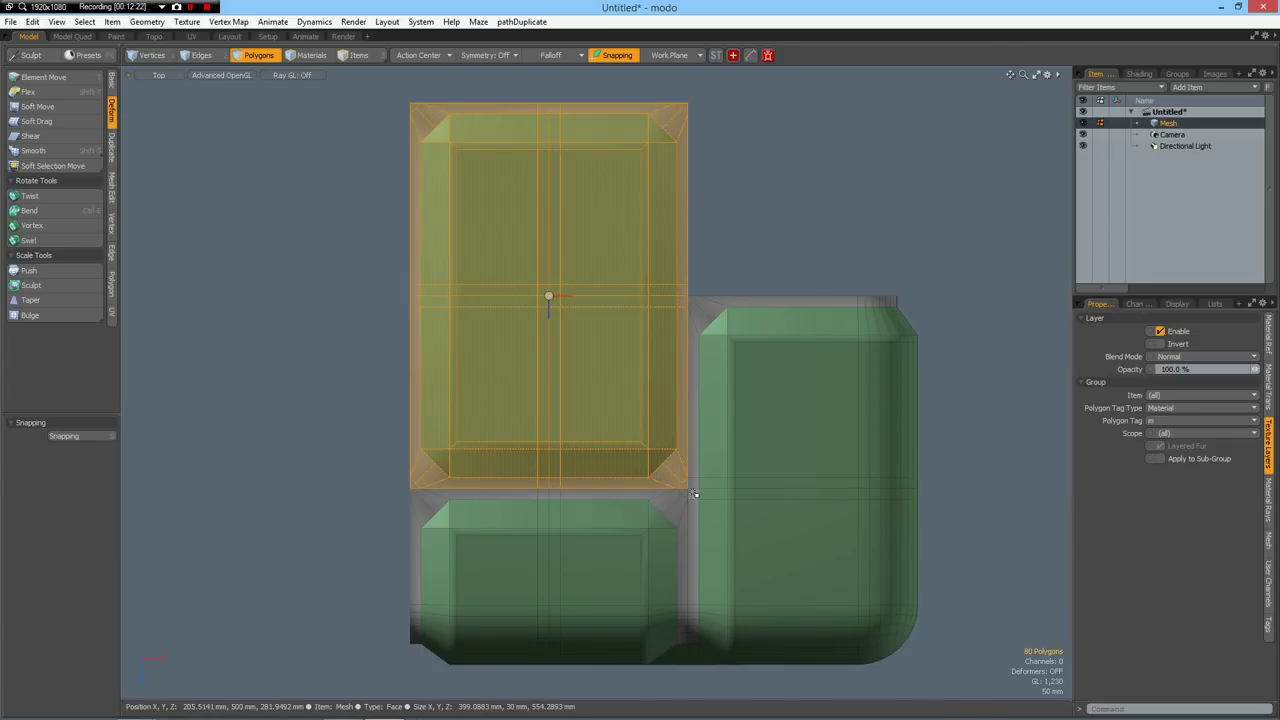
pyautogui.hotkey('ctrl', 'x')
pyautogui.hotkey('ctrl', 'v')
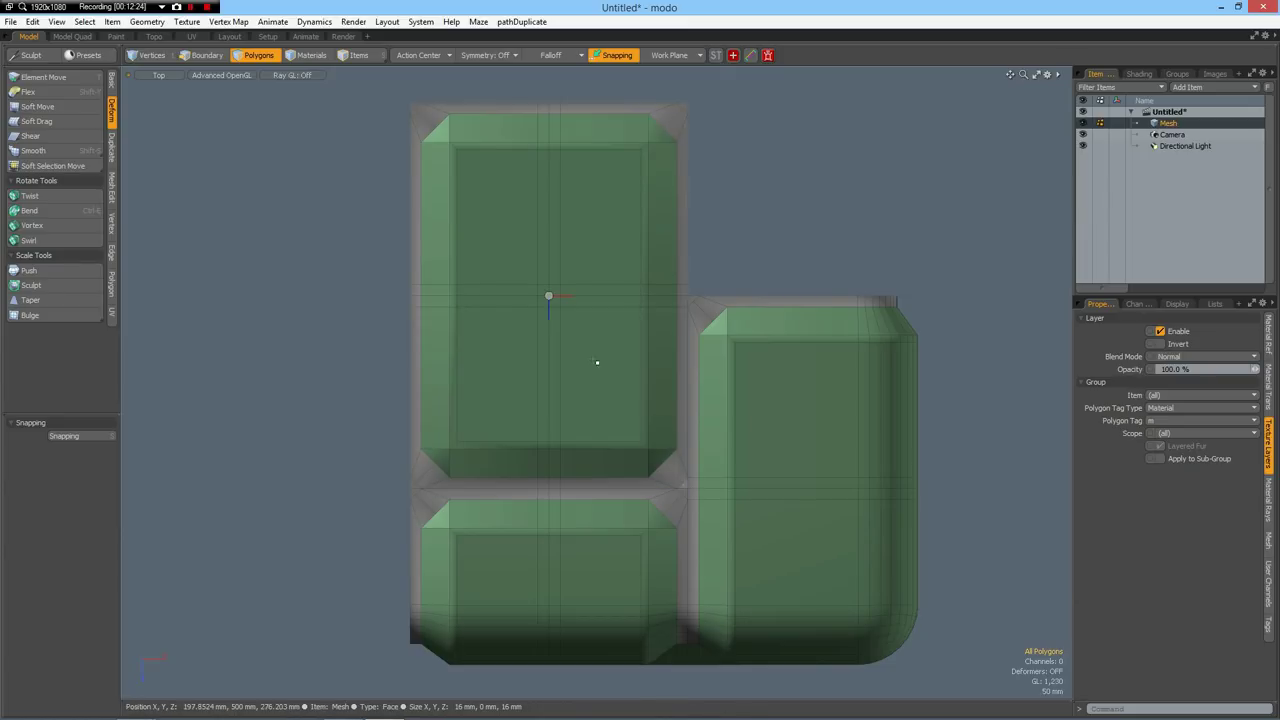
pyautogui.doubleClick(597, 361)
pyautogui.hotkey('ctrl', 'x')
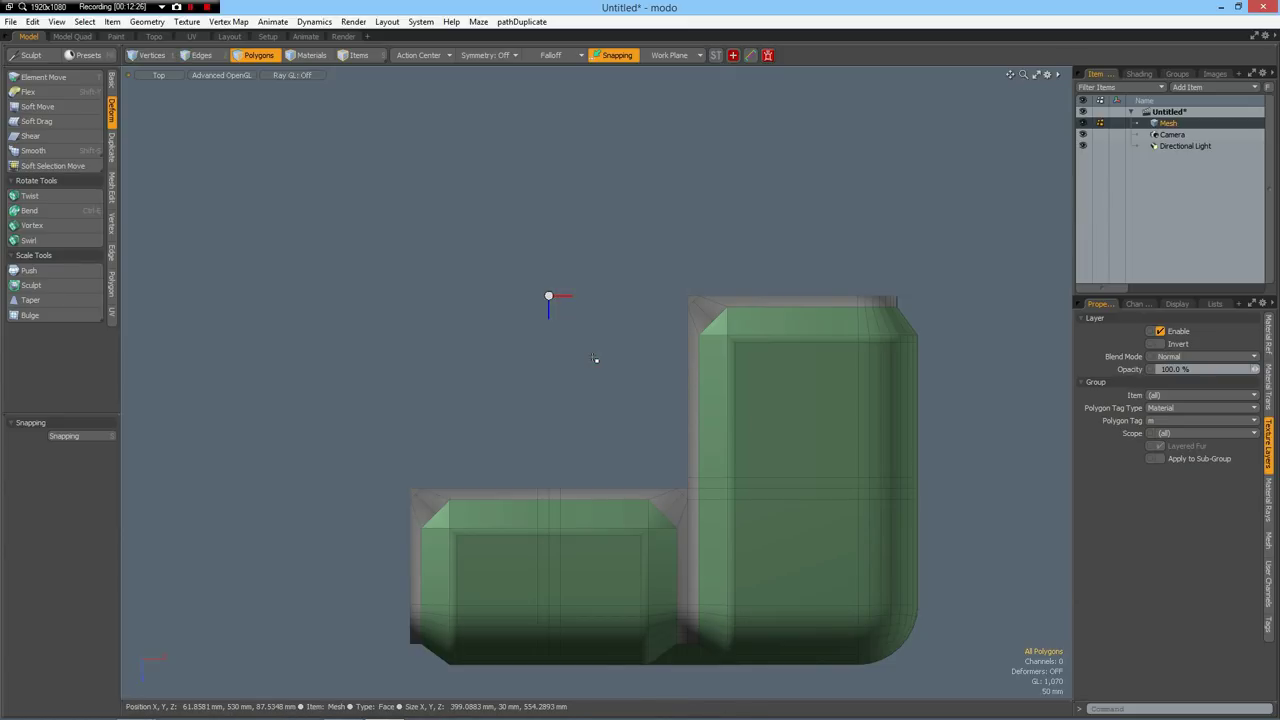
# In the front view, detach the lower brick's polygons by cutting and pasting them in place, and hide that brick
pyautogui.press('KP_1')
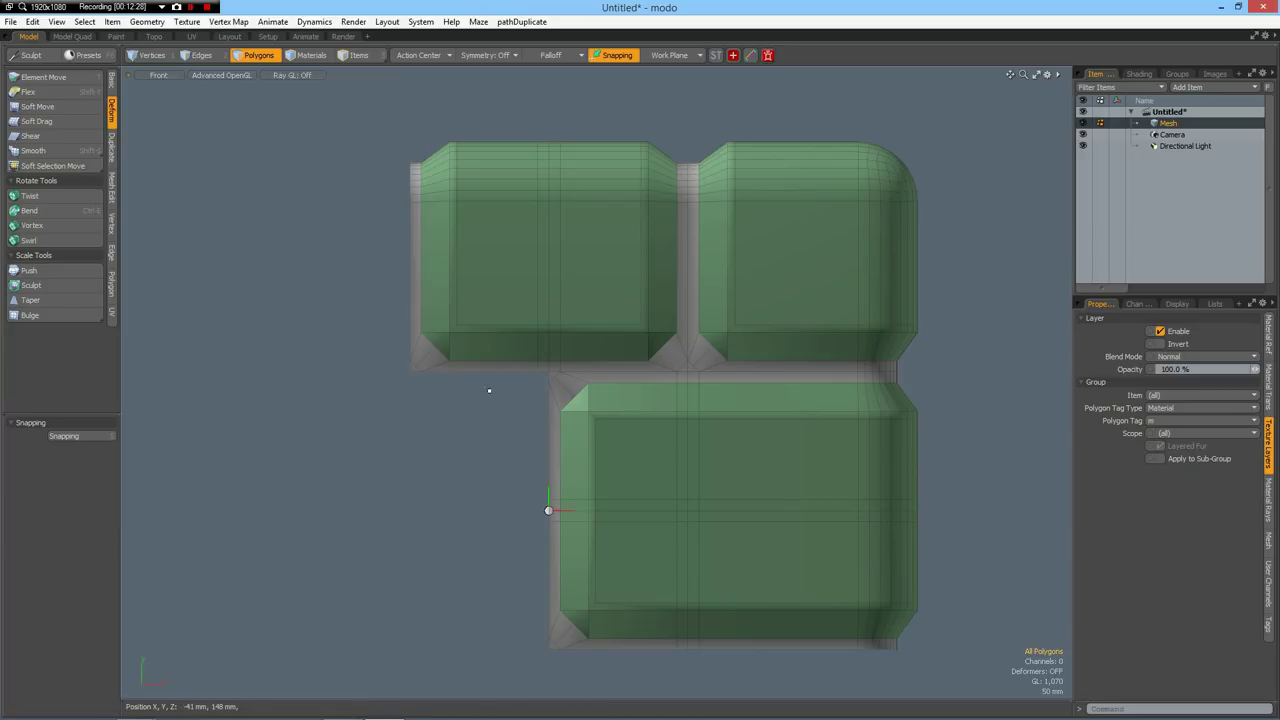
pyautogui.moveTo(494, 366); pyautogui.dragTo(1027, 714, button='right')
pyautogui.hotkey('ctrl', 'x')
pyautogui.hotkey('ctrl', 'v')
pyautogui.doubleClick(773, 521)
pyautogui.press('Delete')
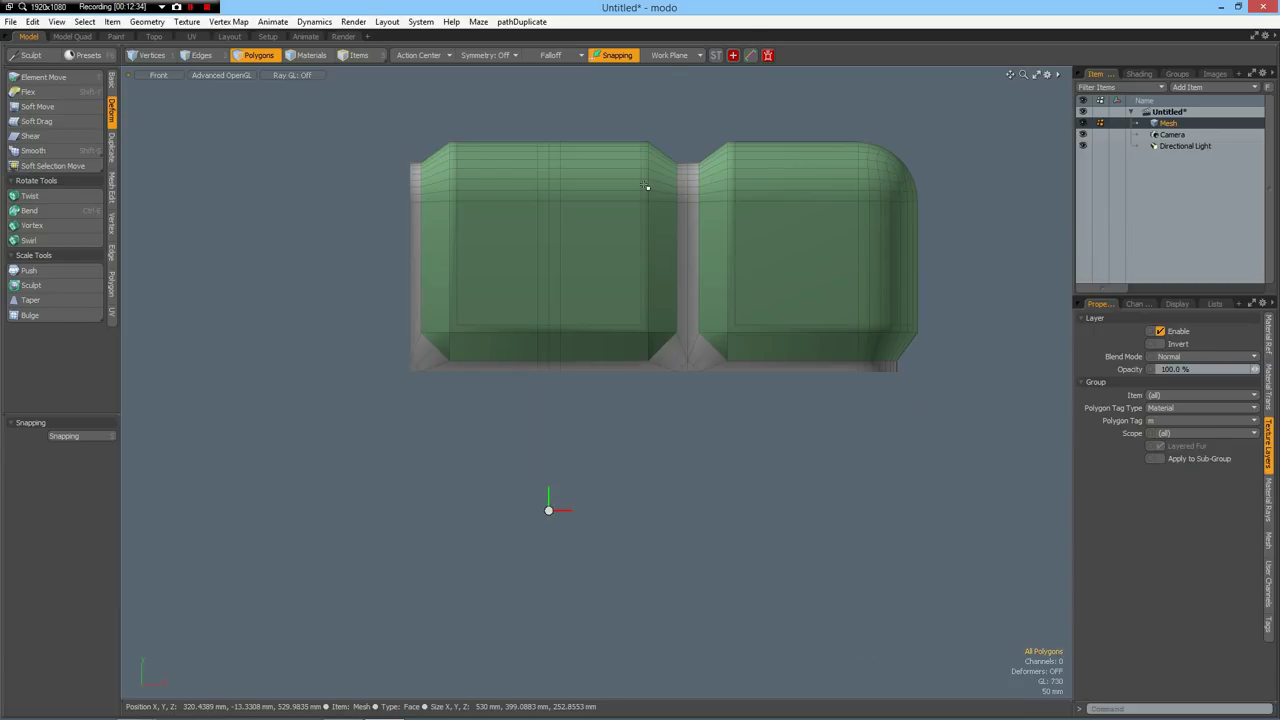
# Detach the rounded corner brick from its neighbour by cutting and pasting its polygons, and unhide all the bricks
pyautogui.moveTo(684, 113)
pyautogui.mouseDown(button='right')
pyautogui.moveTo(966, 500)
pyautogui.moveTo(960, 520)
pyautogui.moveTo(1024, 516)
pyautogui.mouseUp(button='right')
pyautogui.hotkey('ctrl', 'x')
pyautogui.hotkey('ctrl', 'v')
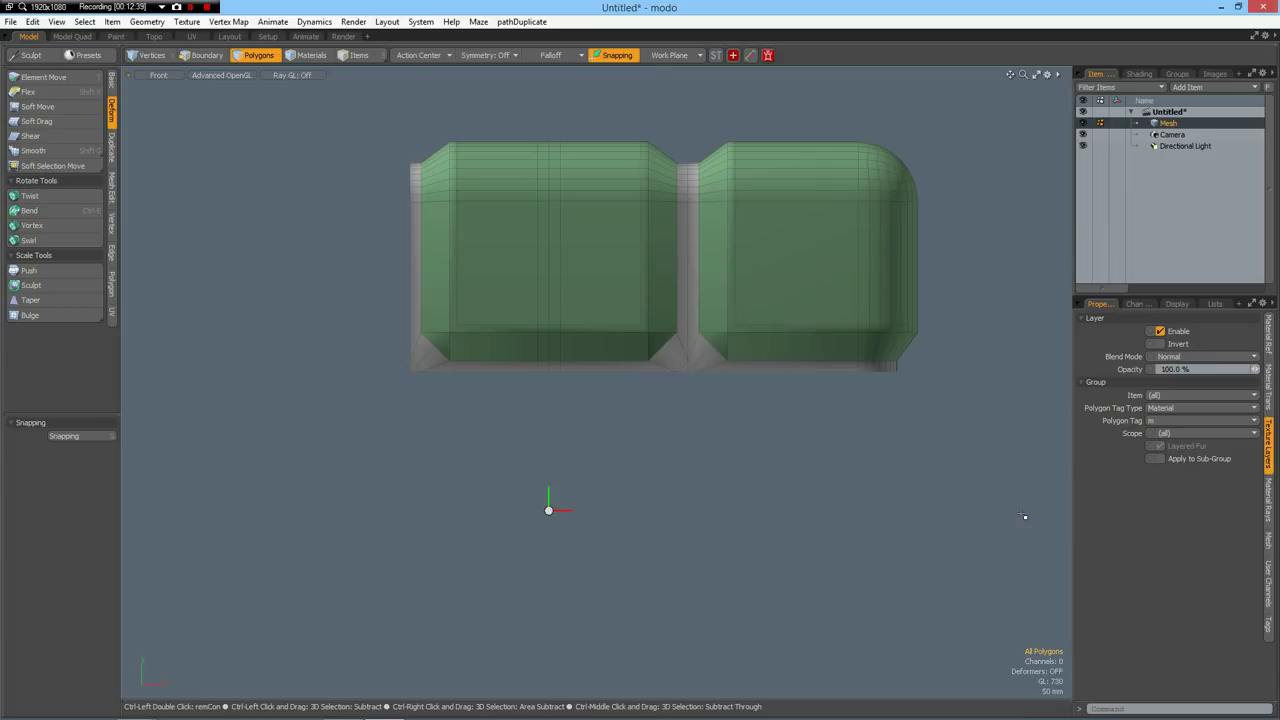
pyautogui.press('u')
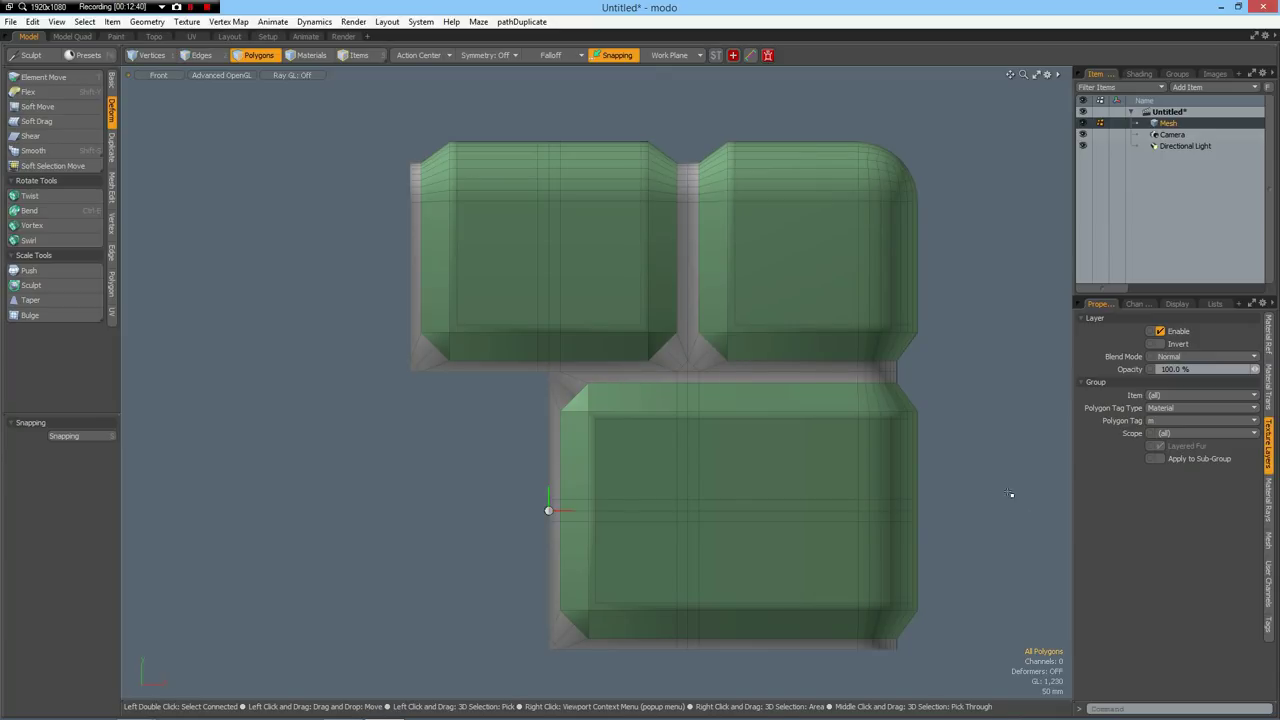
# In the perspective view, select the rounded corner brick, its upper neighbour and the lower brick as whole pieces
pyautogui.hotkey('ctrl', 'space')
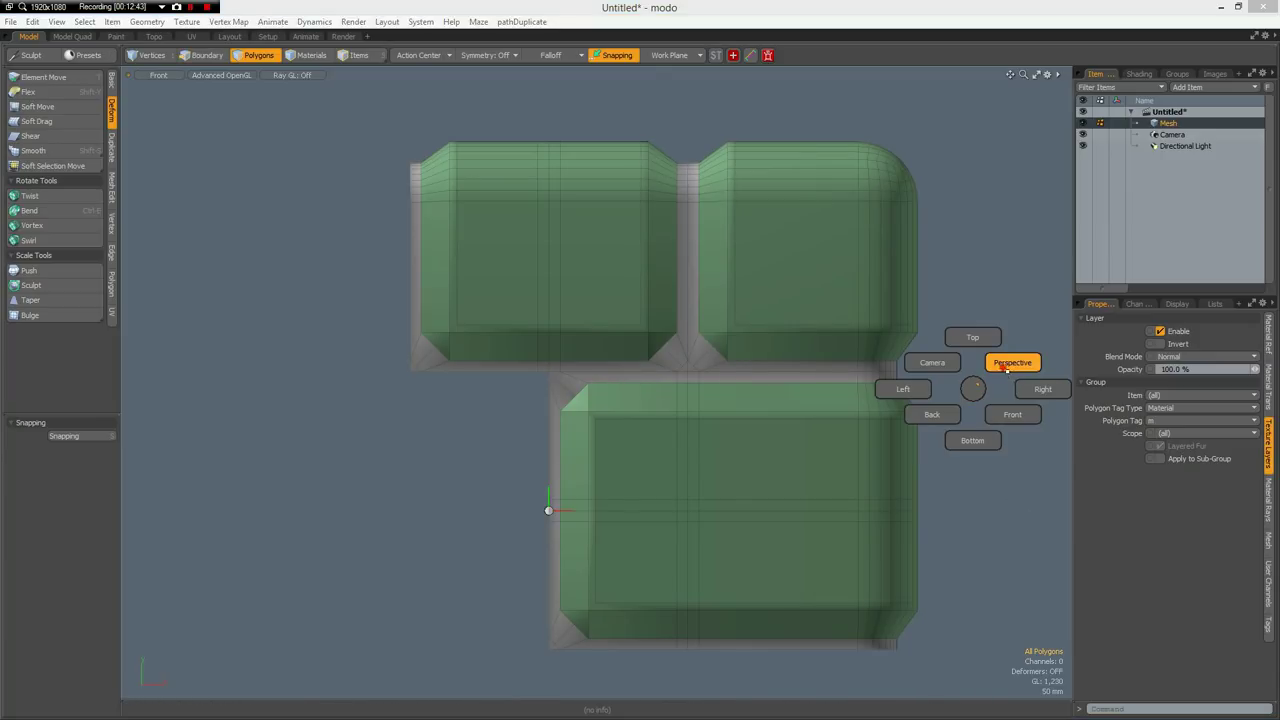
pyautogui.click(1004, 367)
pyautogui.keyDown('alt'); pyautogui.moveTo(950, 371); pyautogui.dragTo(851, 293); pyautogui.keyUp('alt')
pyautogui.keyDown('alt'); pyautogui.moveTo(743, 383); pyautogui.dragTo(655, 365); pyautogui.keyUp('alt')
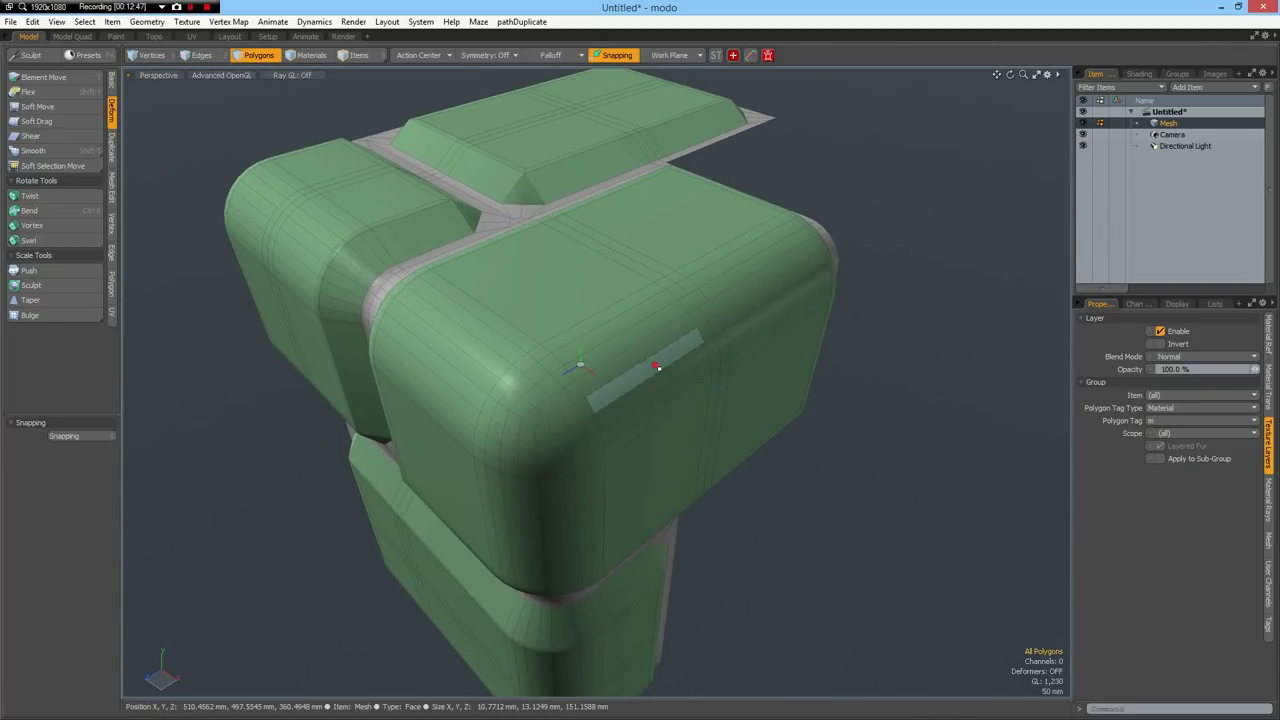
pyautogui.doubleClick(658, 368)
pyautogui.keyDown('shift'); pyautogui.doubleClick(351, 209); pyautogui.keyUp('shift')
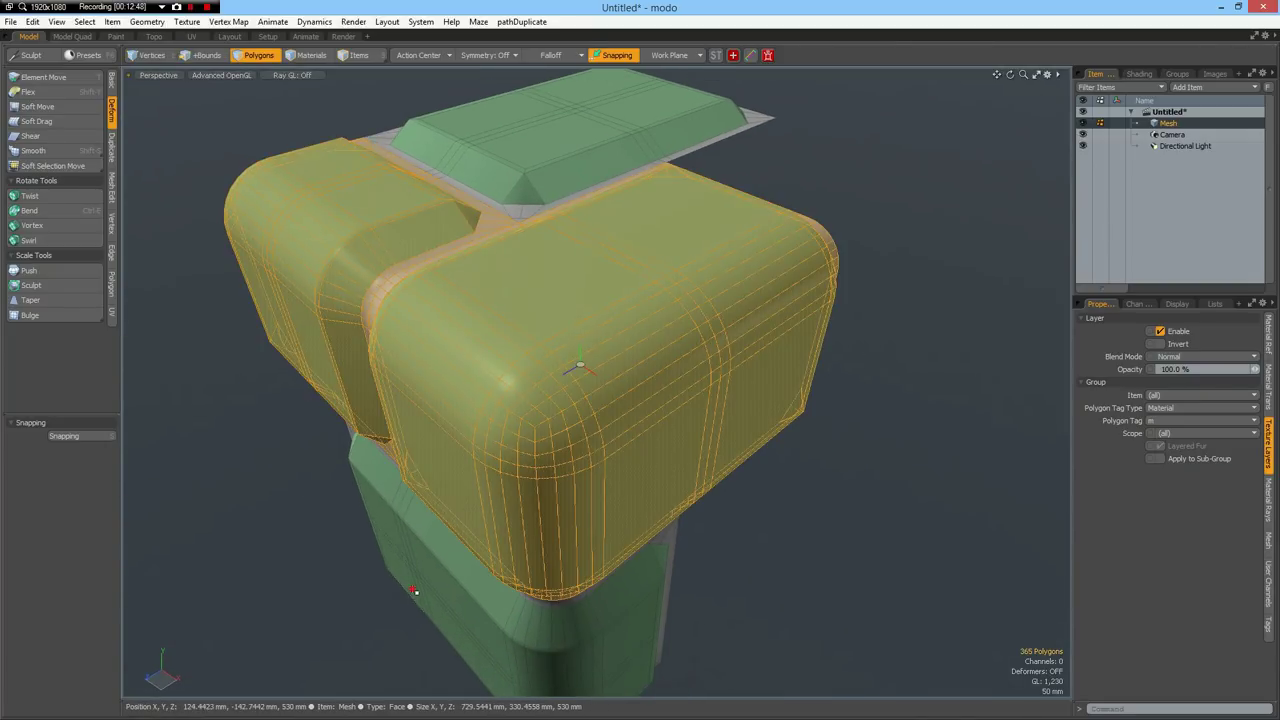
pyautogui.keyDown('shift'); pyautogui.doubleClick(414, 591); pyautogui.keyUp('shift')
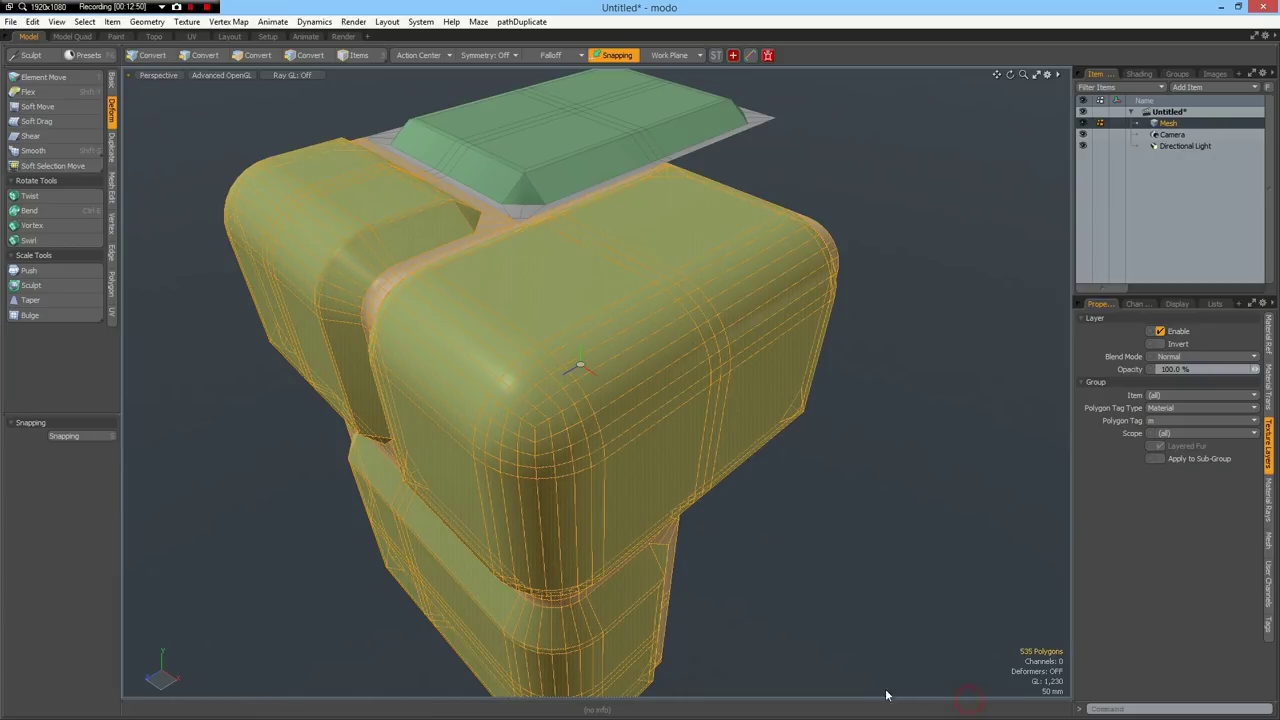
pyautogui.keyDown('alt'); pyautogui.moveTo(863, 569); pyautogui.dragTo(363, 522); pyautogui.keyUp('alt')
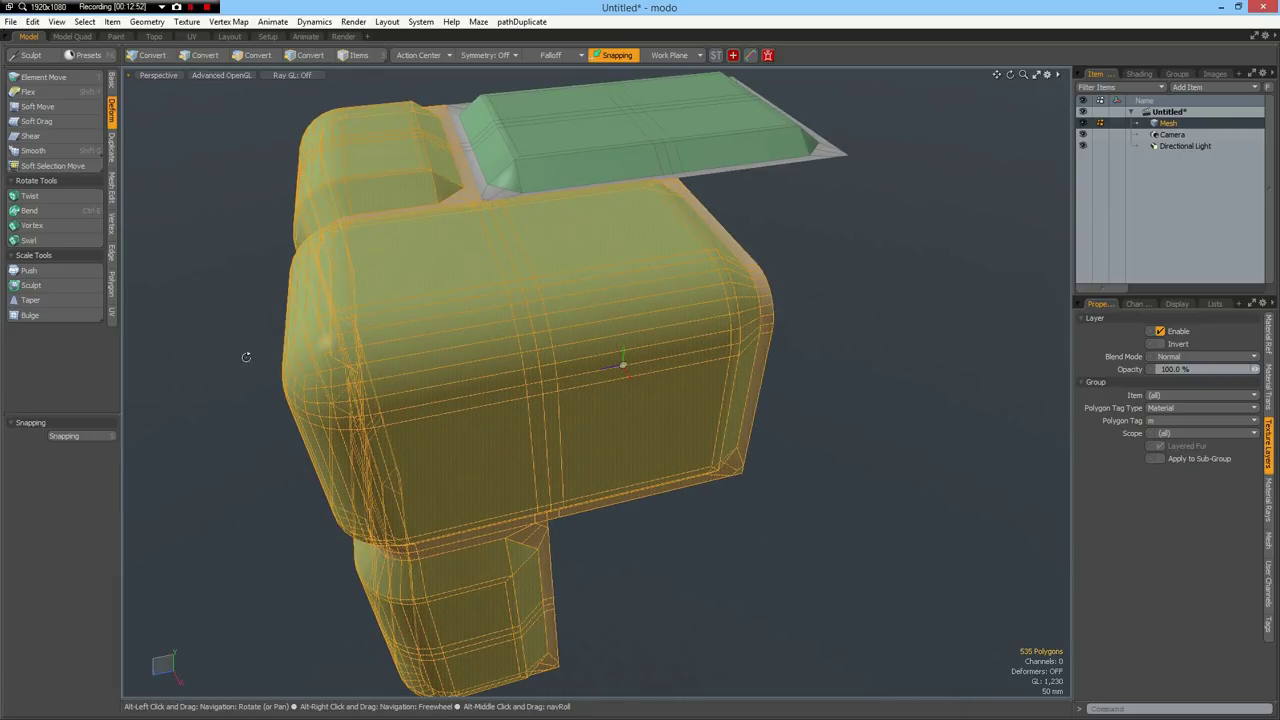
# Mirror the three selected bricks across the Z axis about the origin and clear the selection
pyautogui.click(111, 148)
pyautogui.click(38, 104)
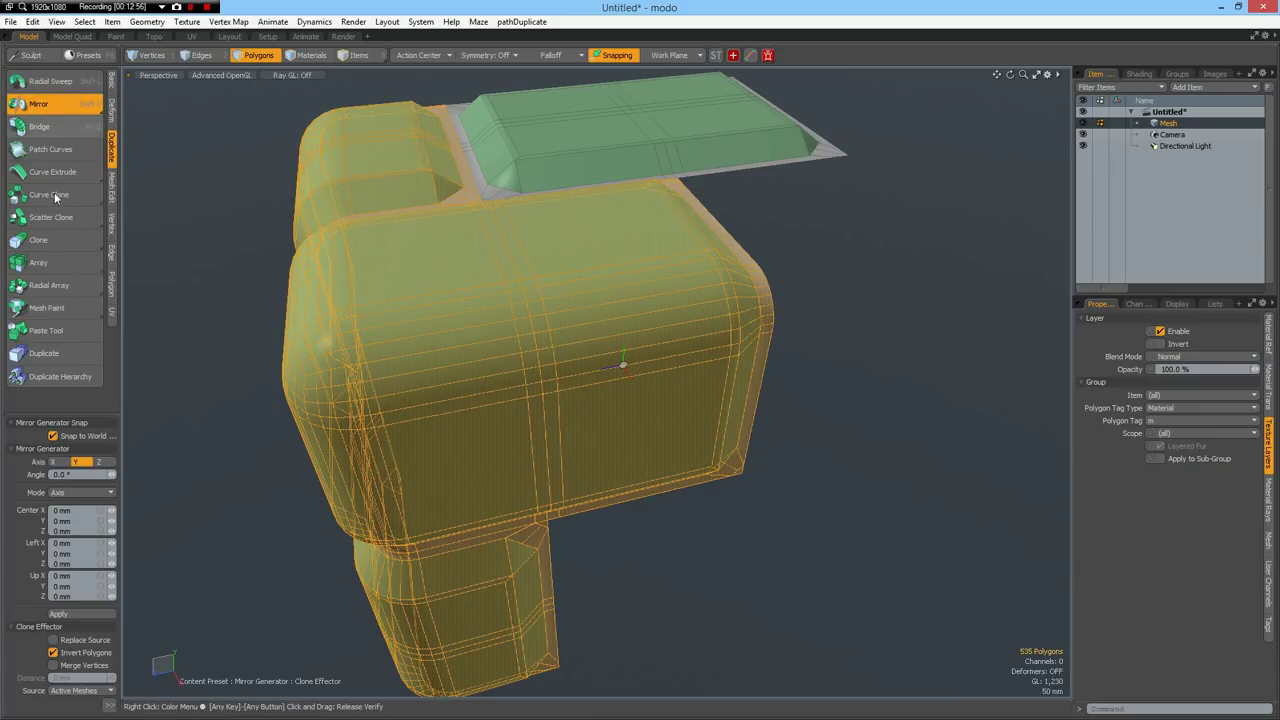
pyautogui.click(99, 462)
pyautogui.click(58, 613)
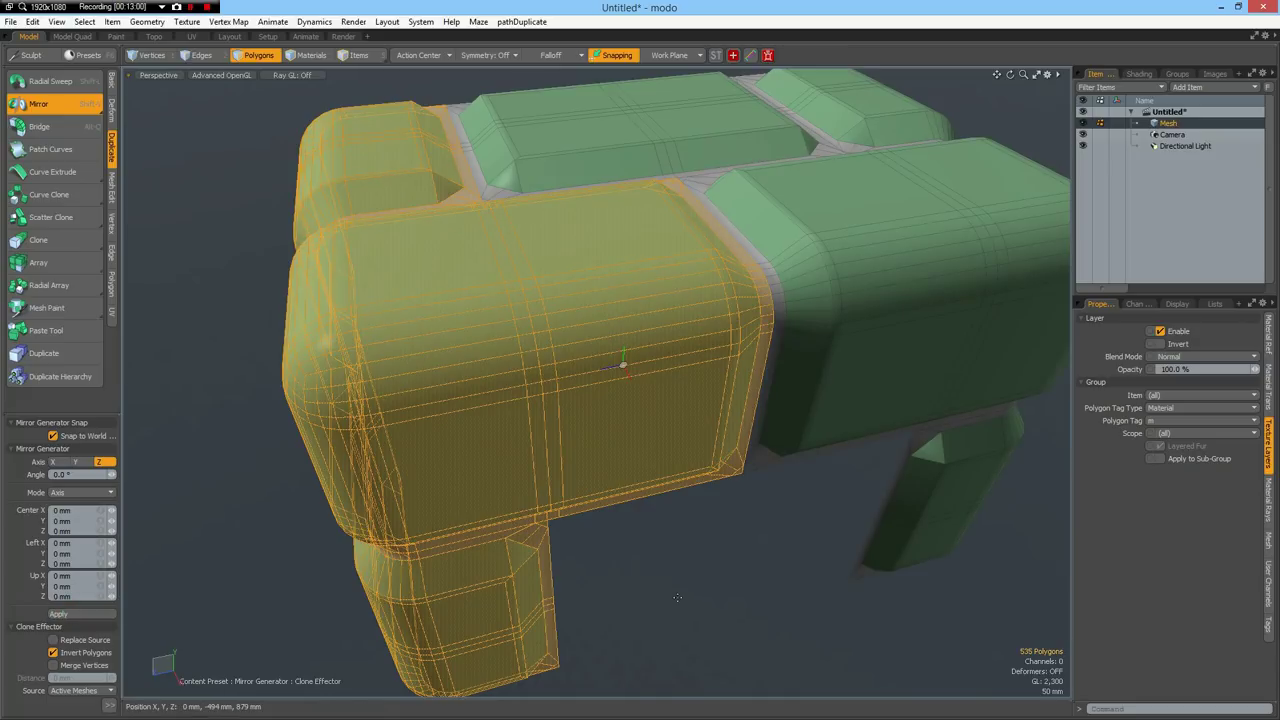
pyautogui.press('space')
pyautogui.click(762, 572)
# Duplicate the middle brick of the top face in place and rotate the copy -90° about the Z axis around the origin
pyautogui.doubleClick(628, 108)
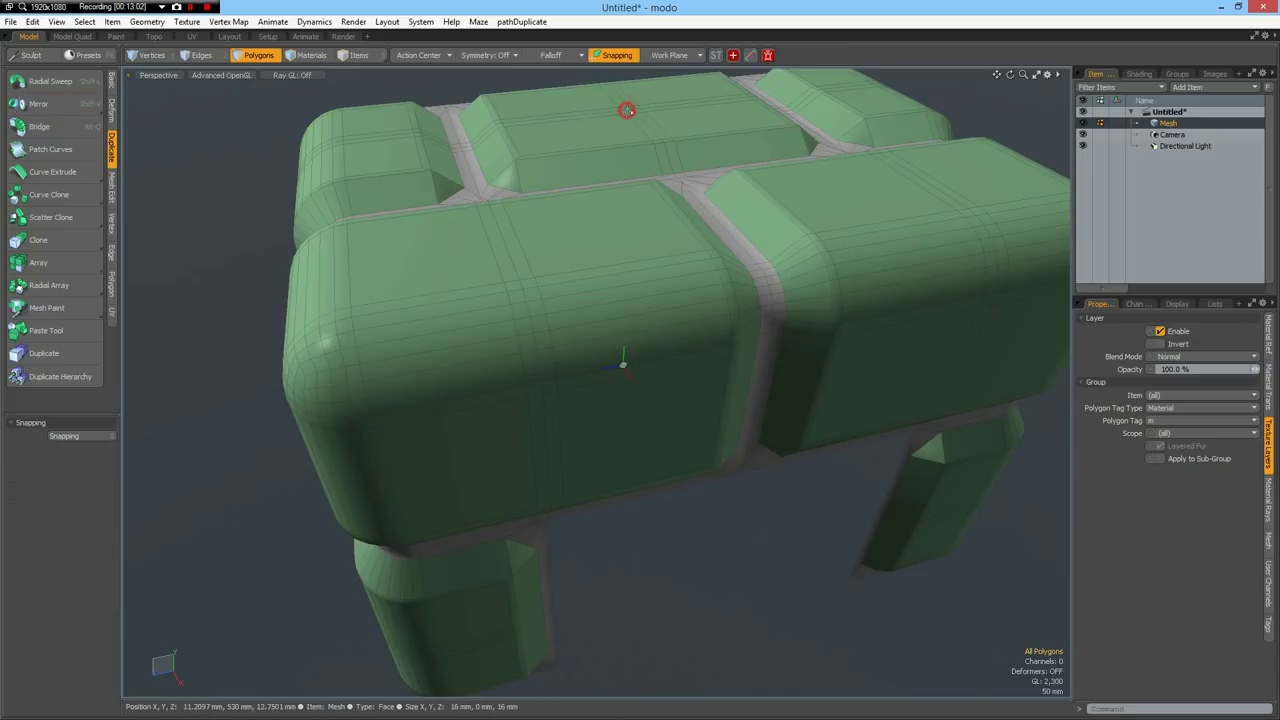
pyautogui.keyDown('alt'); pyautogui.moveTo(824, 256); pyautogui.dragTo(634, 194); pyautogui.keyUp('alt')
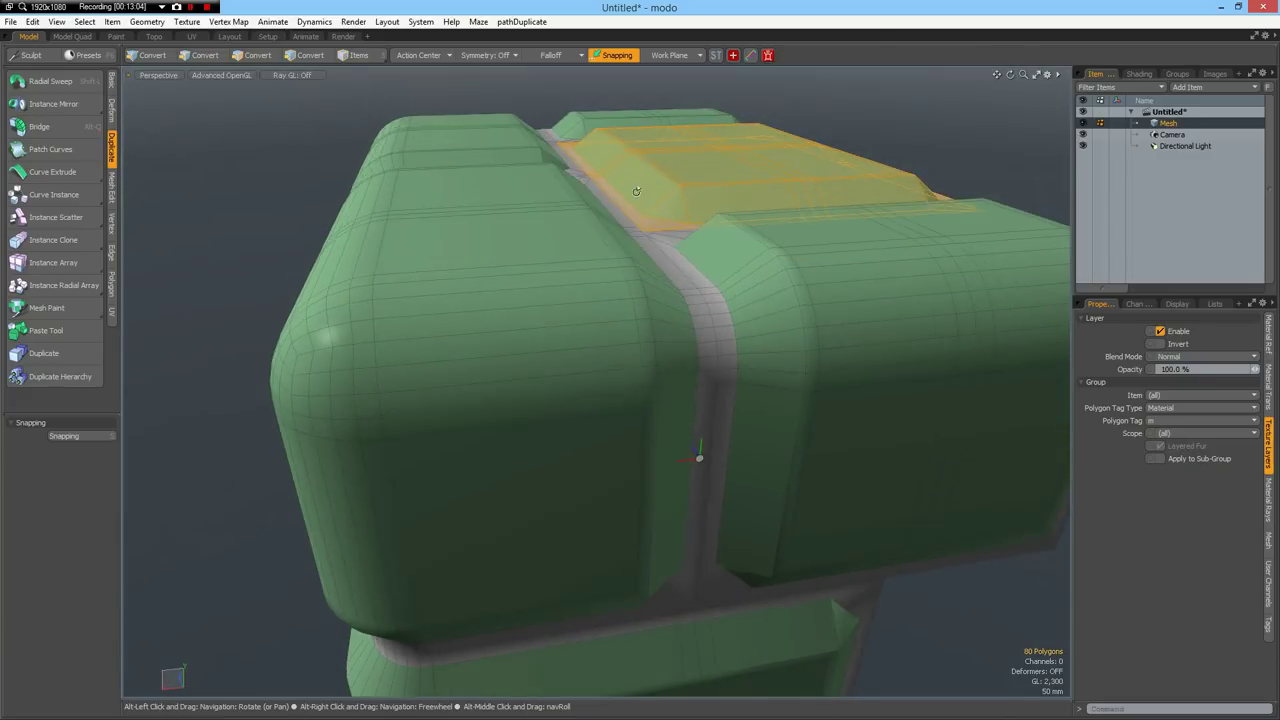
pyautogui.press('3')
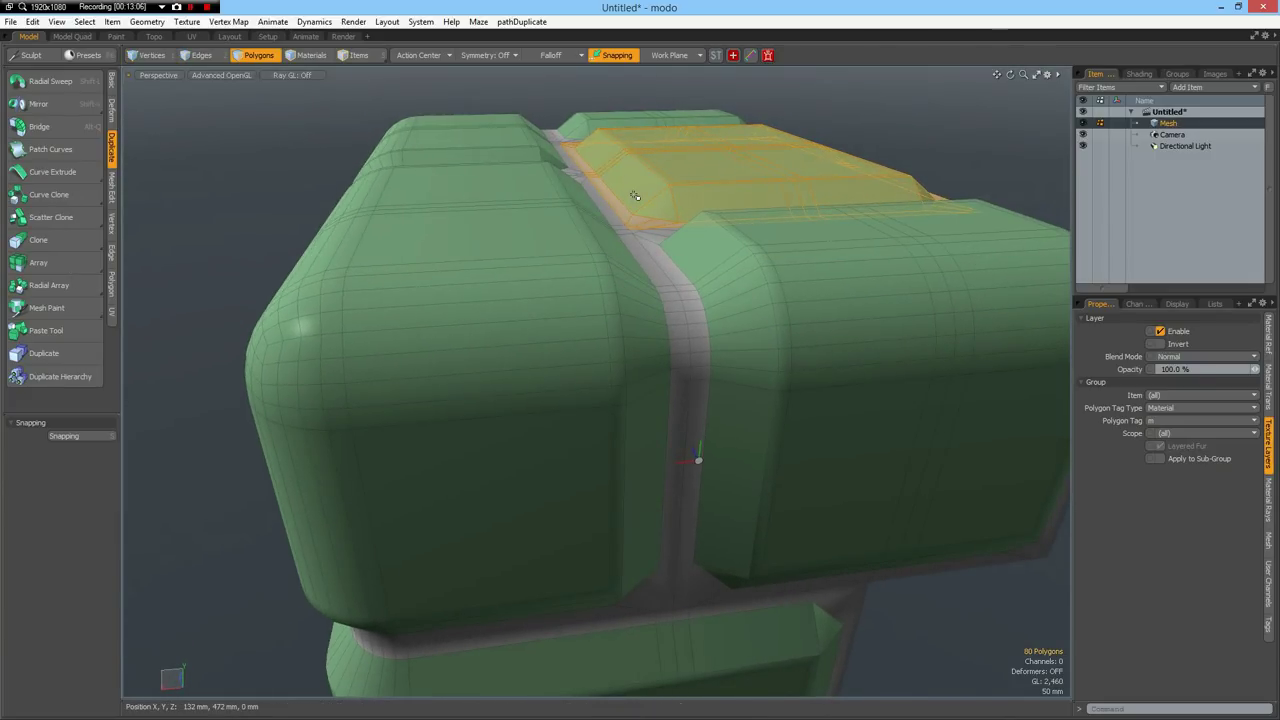
pyautogui.press('e')
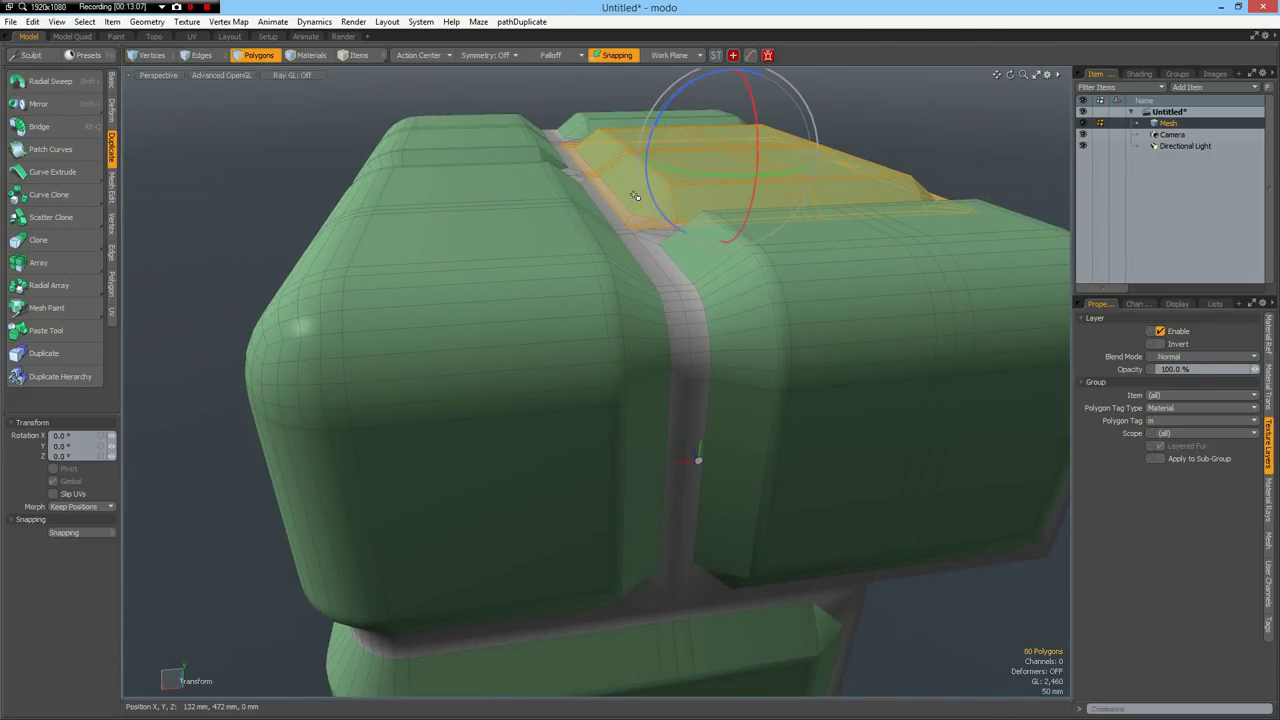
pyautogui.click(416, 56)
pyautogui.click(410, 116)
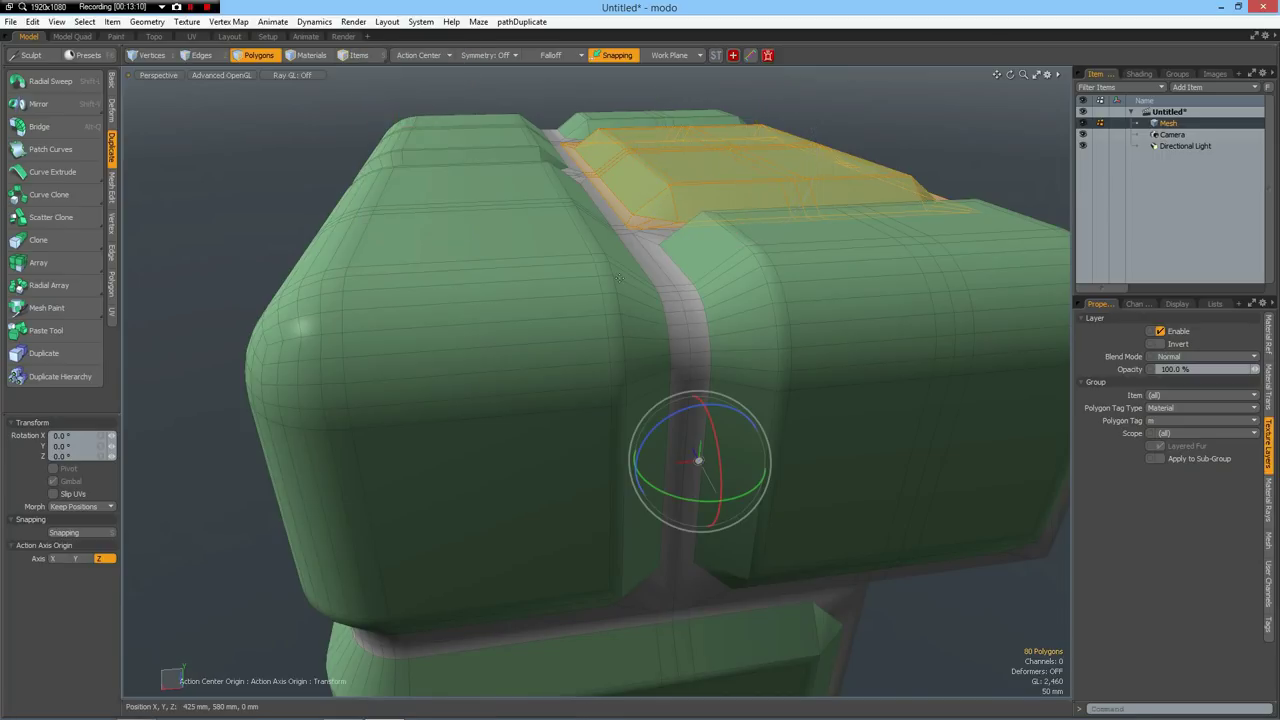
pyautogui.moveTo(688, 406); pyautogui.dragTo(624, 477)
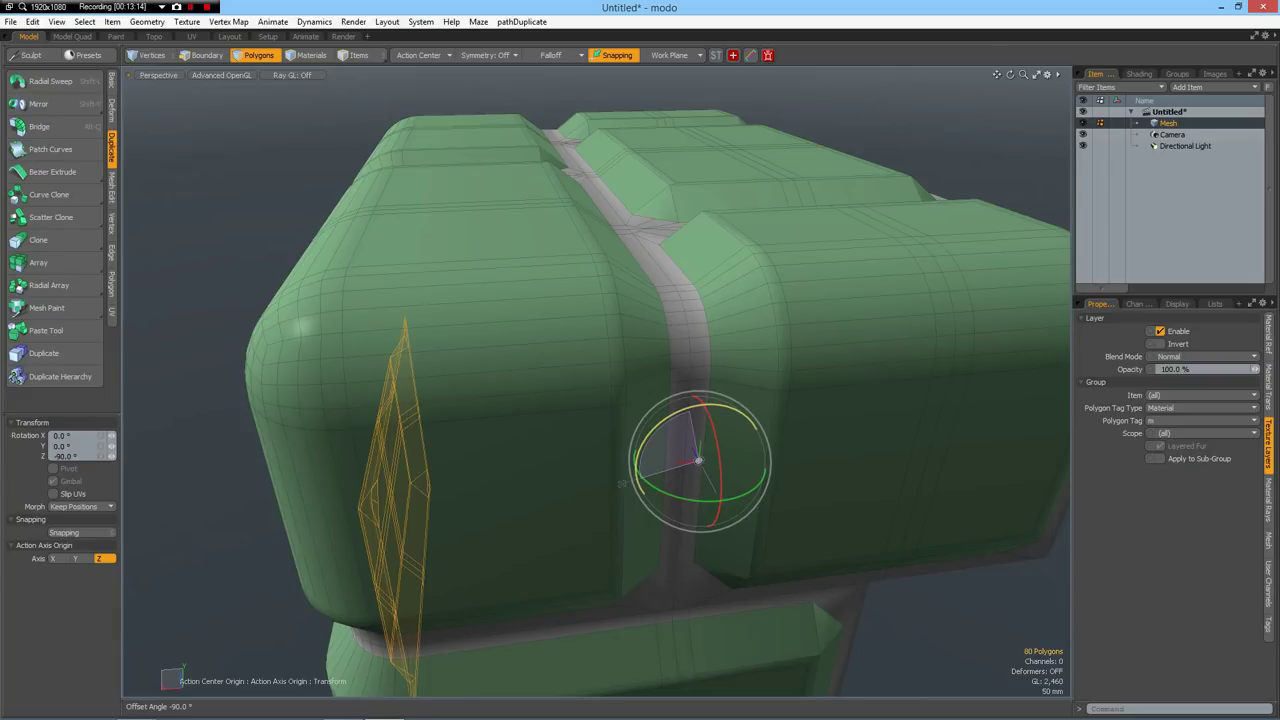
pyautogui.press('q')
# Add the two upper bricks and the two lower outer bricks of the same side face to the rotated brick's selection
pyautogui.keyDown('alt'); pyautogui.moveTo(239, 247); pyautogui.dragTo(270, 262); pyautogui.keyUp('alt')
pyautogui.keyDown('shift'); pyautogui.doubleClick(686, 373); pyautogui.keyUp('shift')
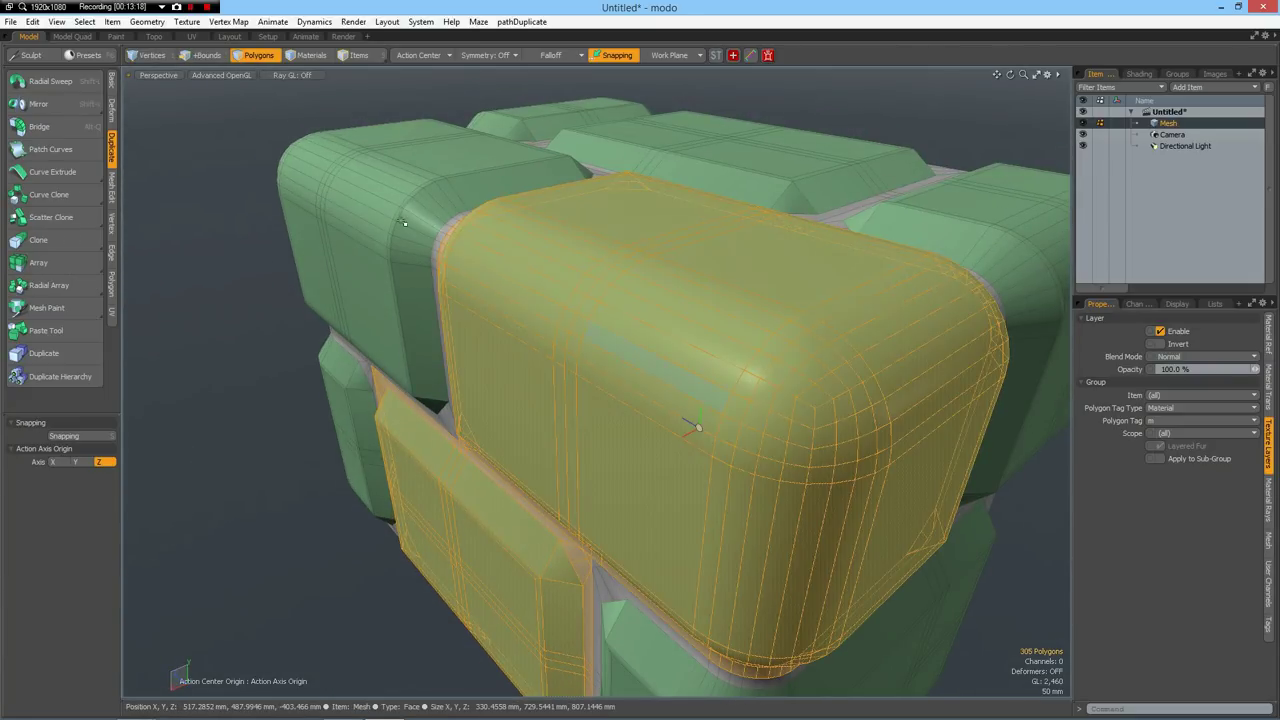
pyautogui.keyDown('shift'); pyautogui.doubleClick(404, 223); pyautogui.keyUp('shift')
pyautogui.keyDown('shift'); pyautogui.doubleClick(343, 362); pyautogui.keyUp('shift')
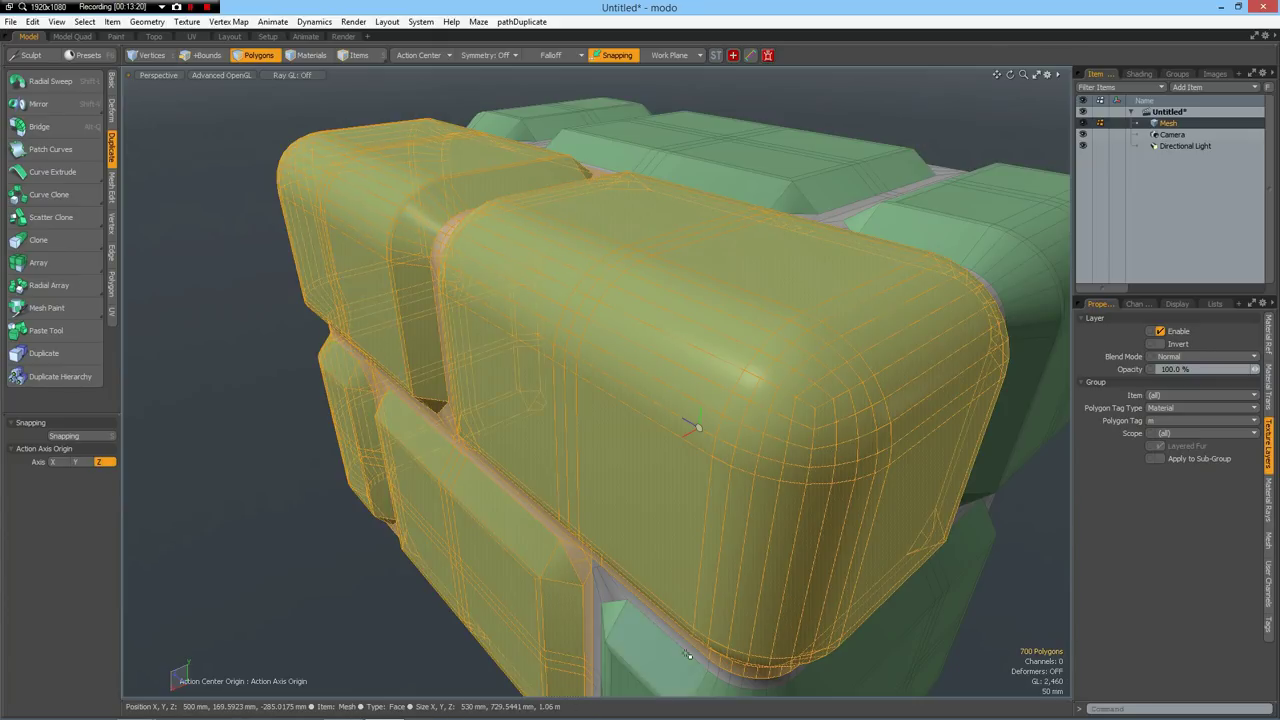
pyautogui.keyDown('shift'); pyautogui.doubleClick(664, 660); pyautogui.keyUp('shift')
# Mirror the five selected side bricks across the X axis about the origin
pyautogui.keyDown('alt'); pyautogui.moveTo(831, 504); pyautogui.dragTo(766, 483); pyautogui.keyUp('alt')
pyautogui.scroll(-3, 766, 483)
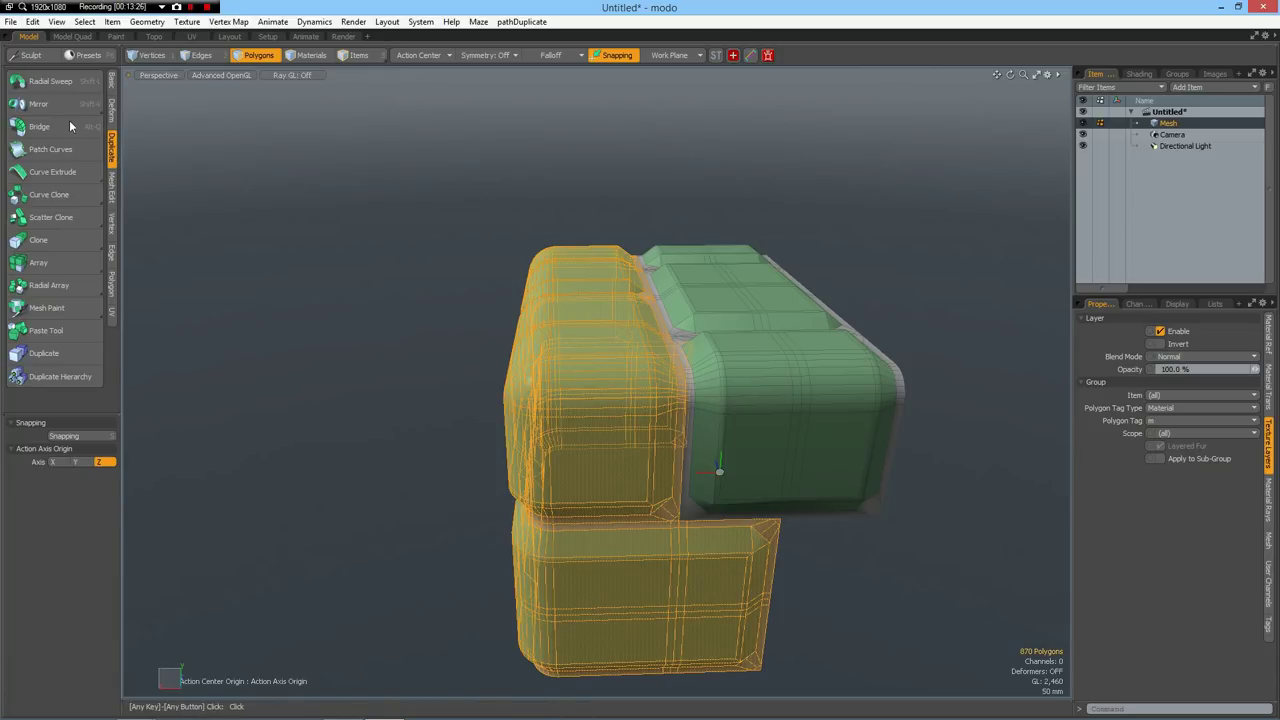
pyautogui.click(40, 104)
pyautogui.click(56, 461)
pyautogui.click(76, 613)
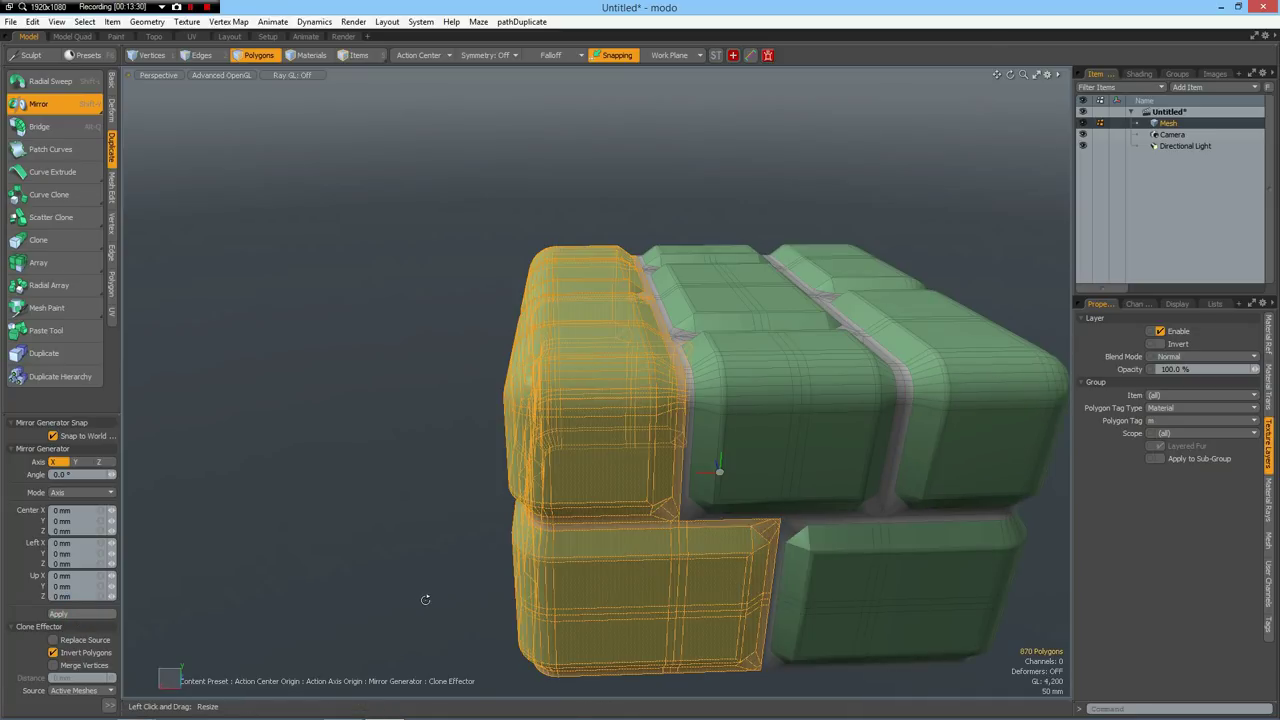
# In the right view, select only the upper row of bricks and mirror it across the Y axis to form the bottom row
pyautogui.press('KP_3')
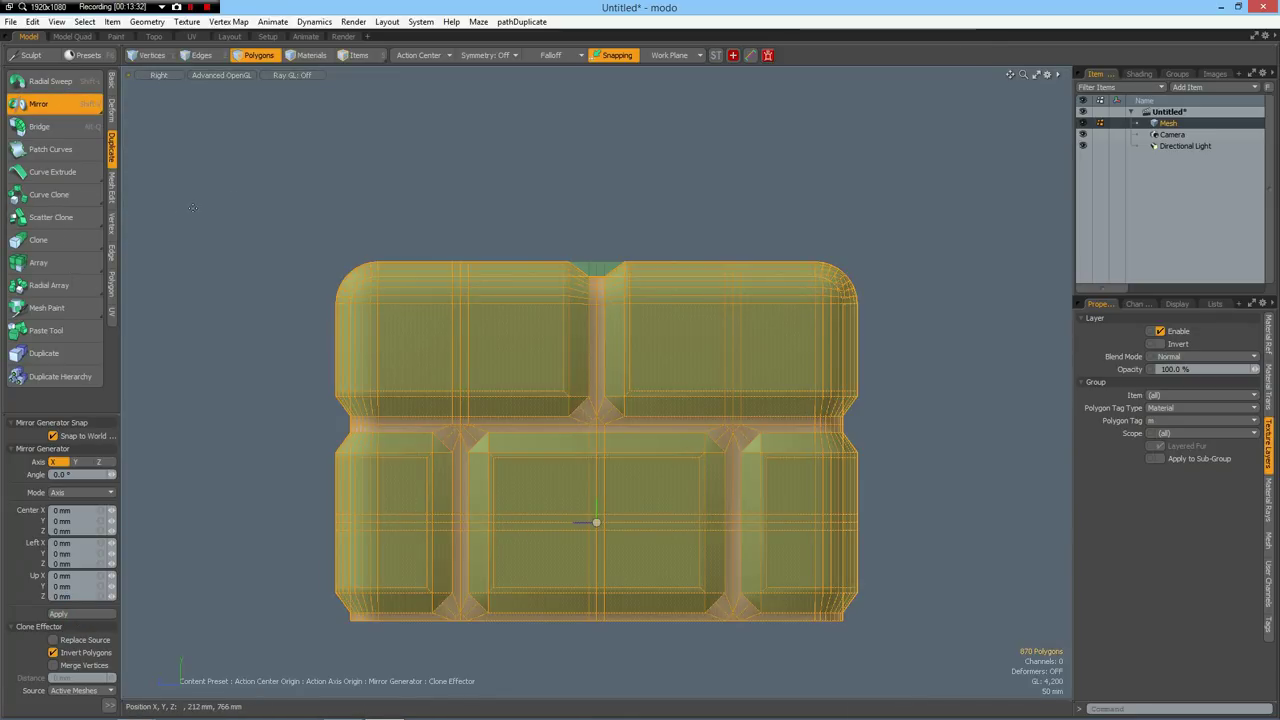
pyautogui.press('q')
pyautogui.moveTo(259, 168); pyautogui.dragTo(891, 431)
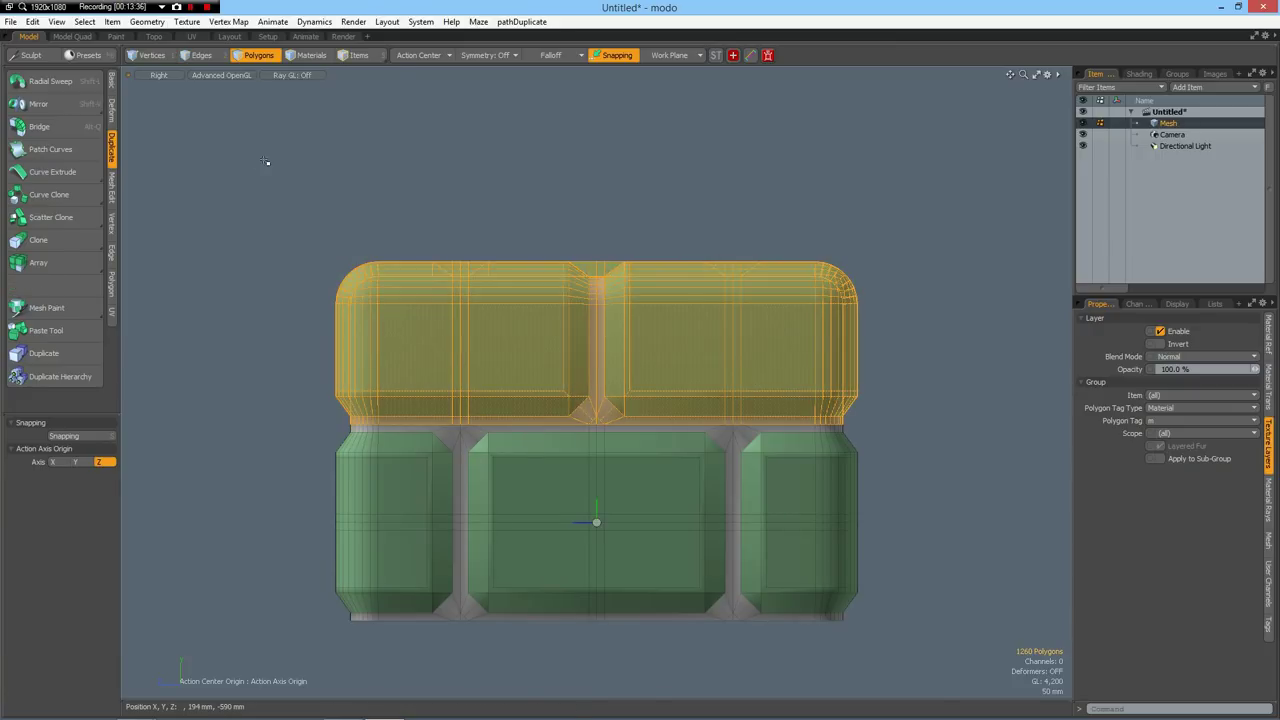
pyautogui.click(40, 104)
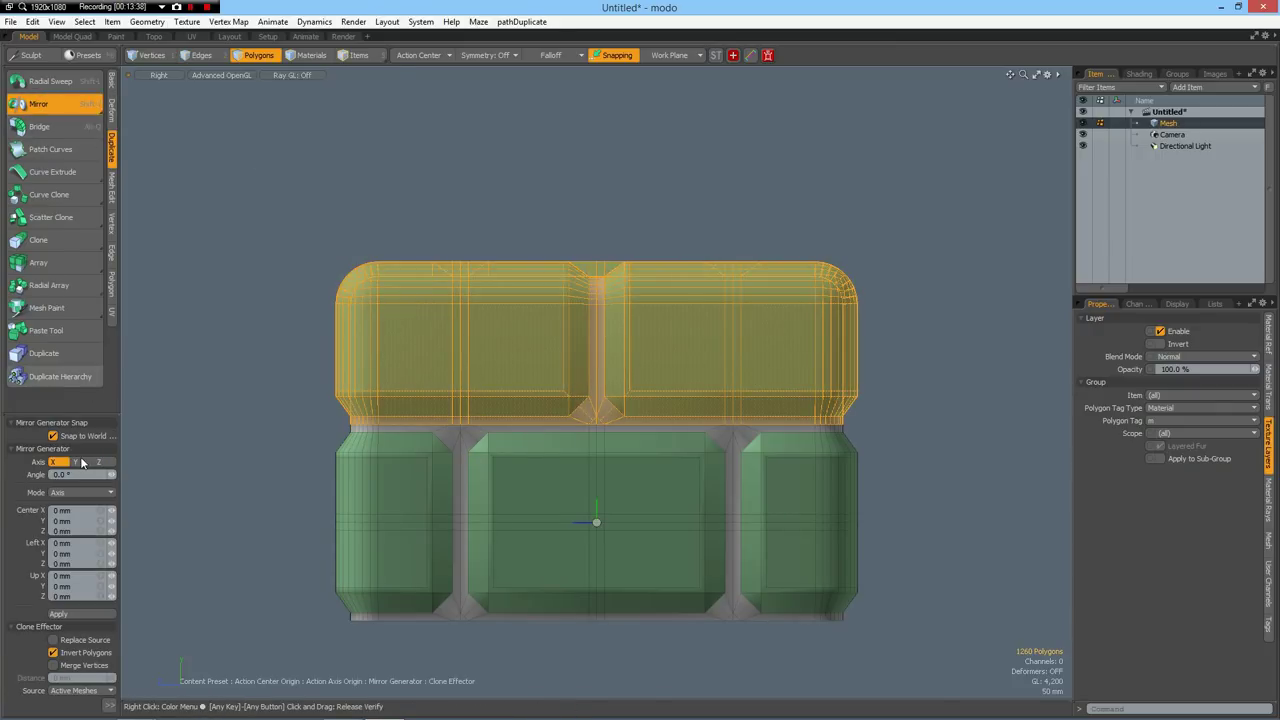
pyautogui.click(88, 615)
pyautogui.press('space')
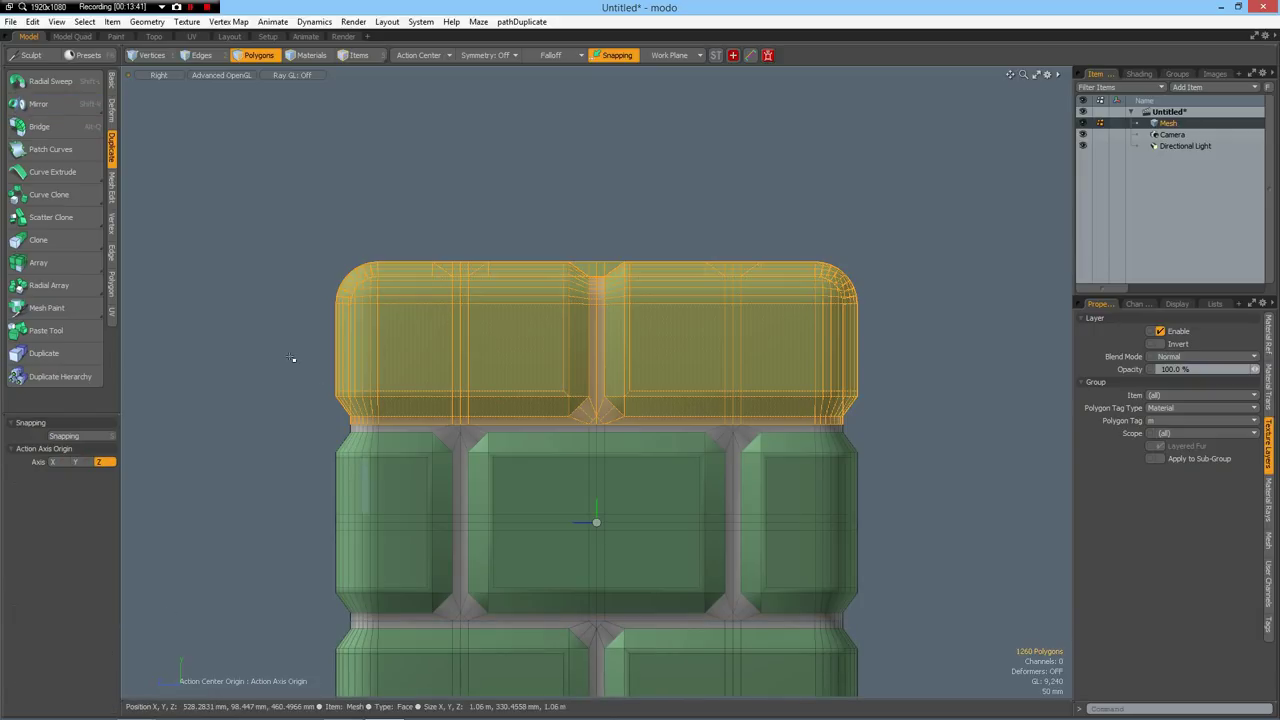
# Clear the selection, run Mesh Cleanup on the whole block and deselect everything
pyautogui.scroll(-4, 290, 357)
pyautogui.scroll(2, 292, 356)
pyautogui.keyDown('alt'); pyautogui.moveTo(478, 446); pyautogui.dragTo(580, 315); pyautogui.keyUp('alt')
pyautogui.press('q')
pyautogui.click(862, 402)
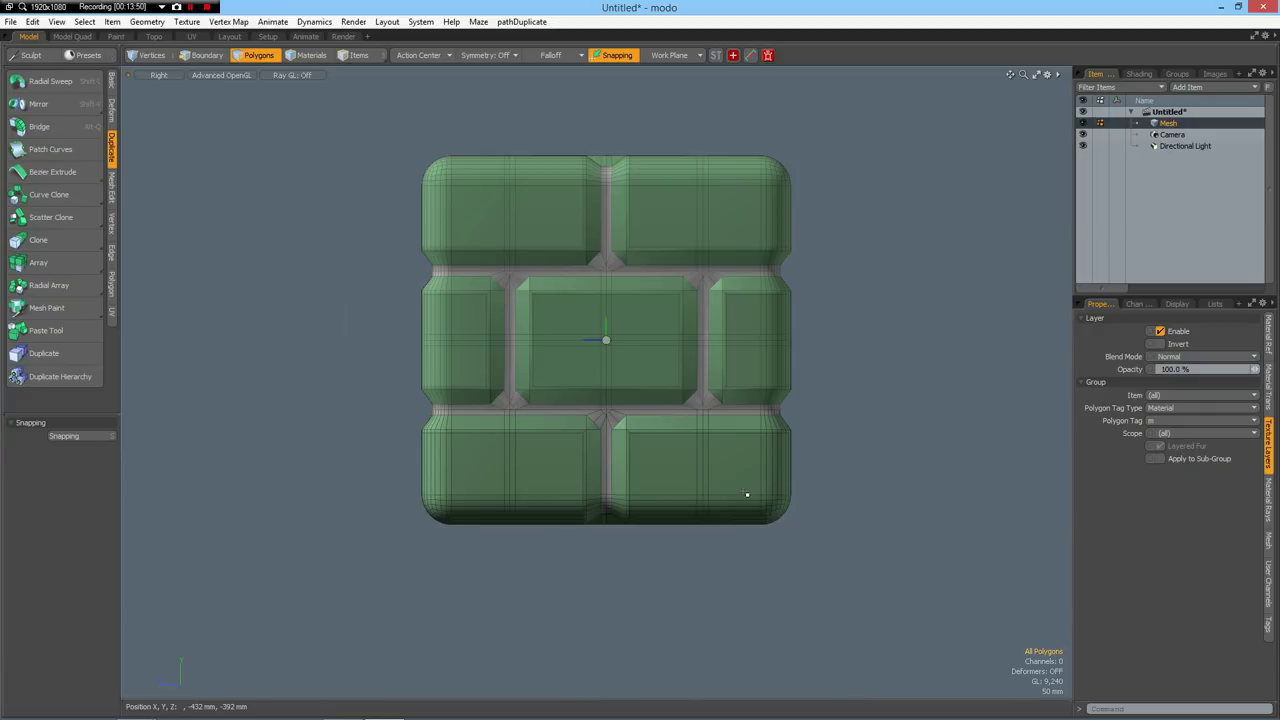
pyautogui.hotkey('ctrl', 'shift', 'c')
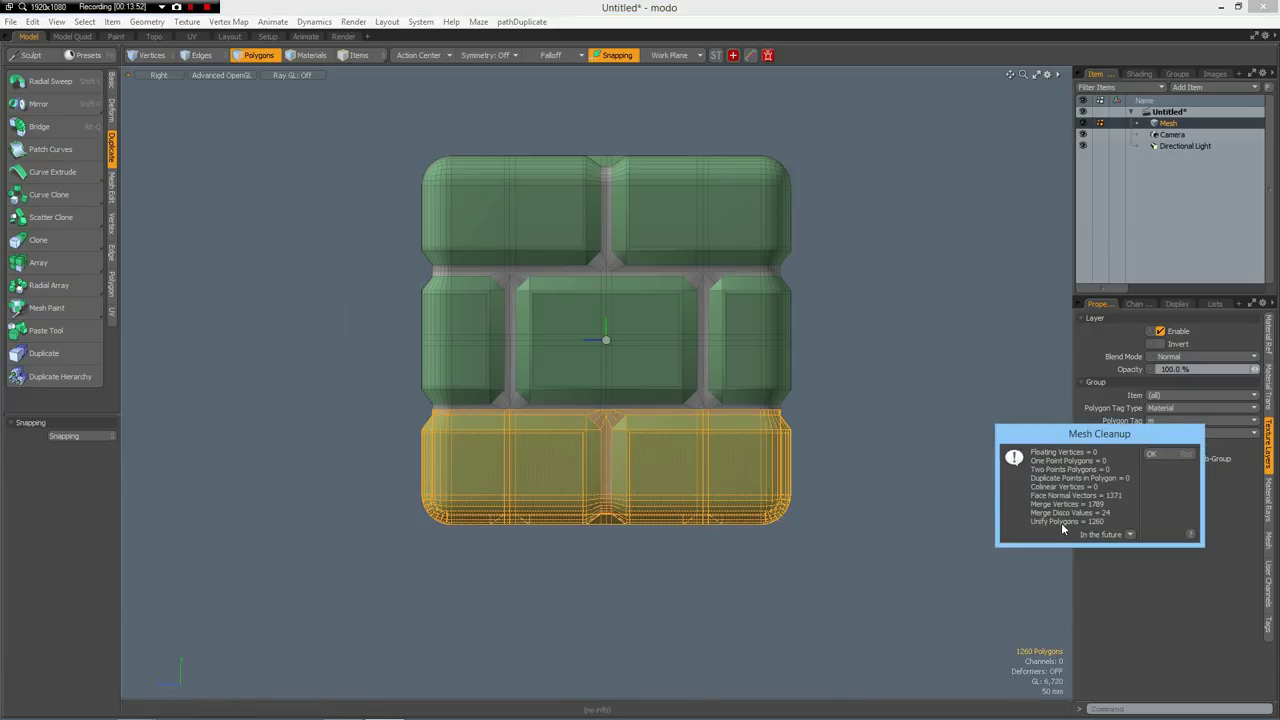
pyautogui.click(1153, 453)
pyautogui.click(929, 387)
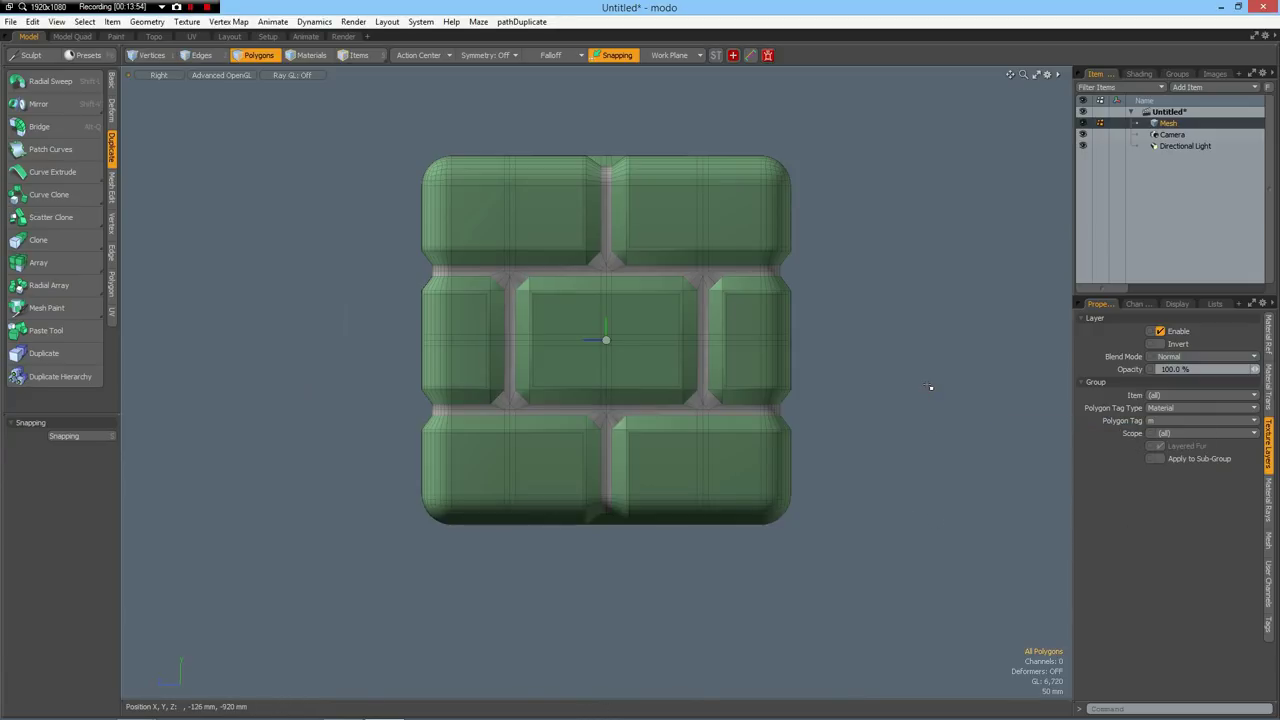
# Merge the block's vertices with a fixed range and a distance of 1 mm
pyautogui.click(111, 226)
pyautogui.click(42, 304)
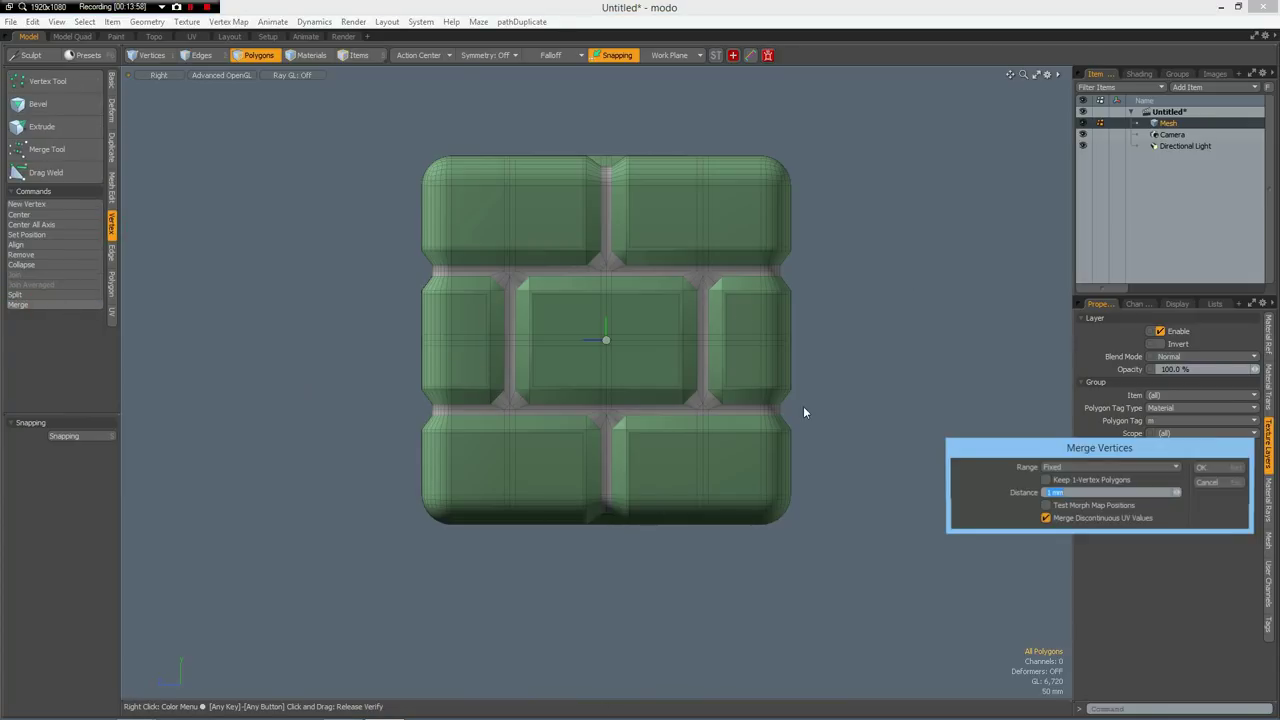
pyautogui.click(1201, 467)
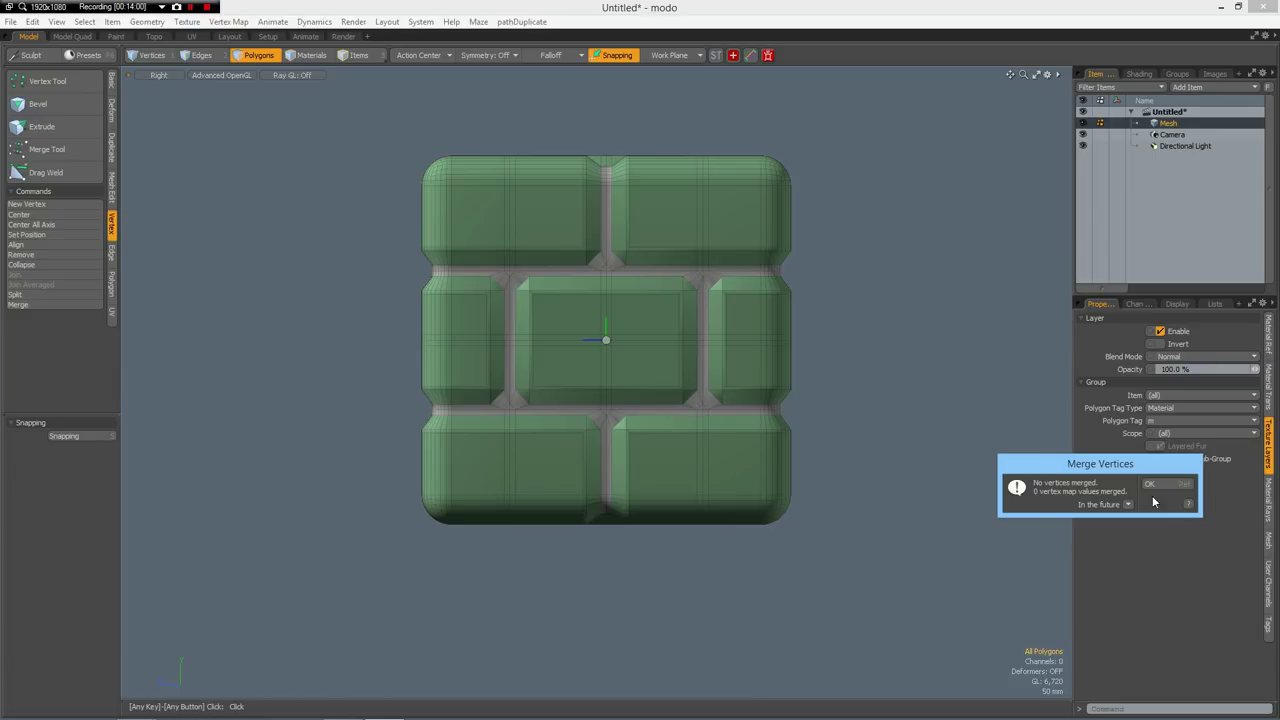
pyautogui.click(1165, 486)
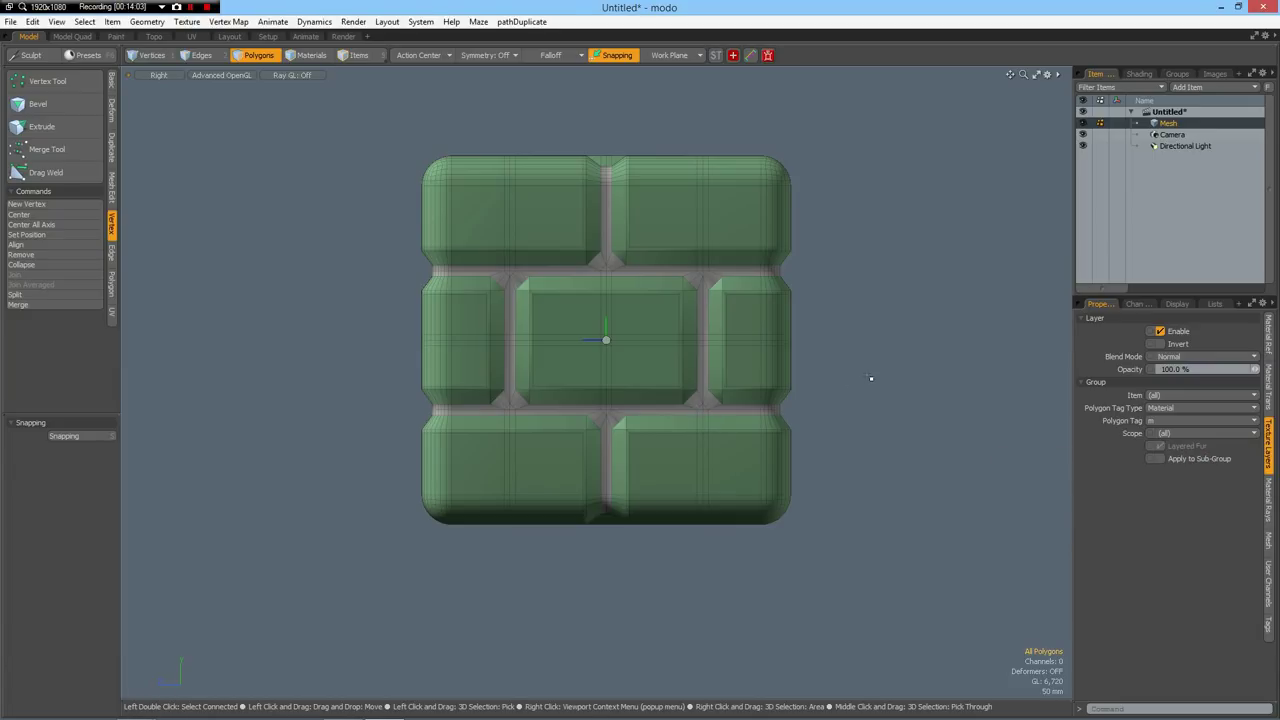
# Preview the block with subdivision smoothing and examine the unsmoothed block in the perspective view
pyautogui.press('Tab')
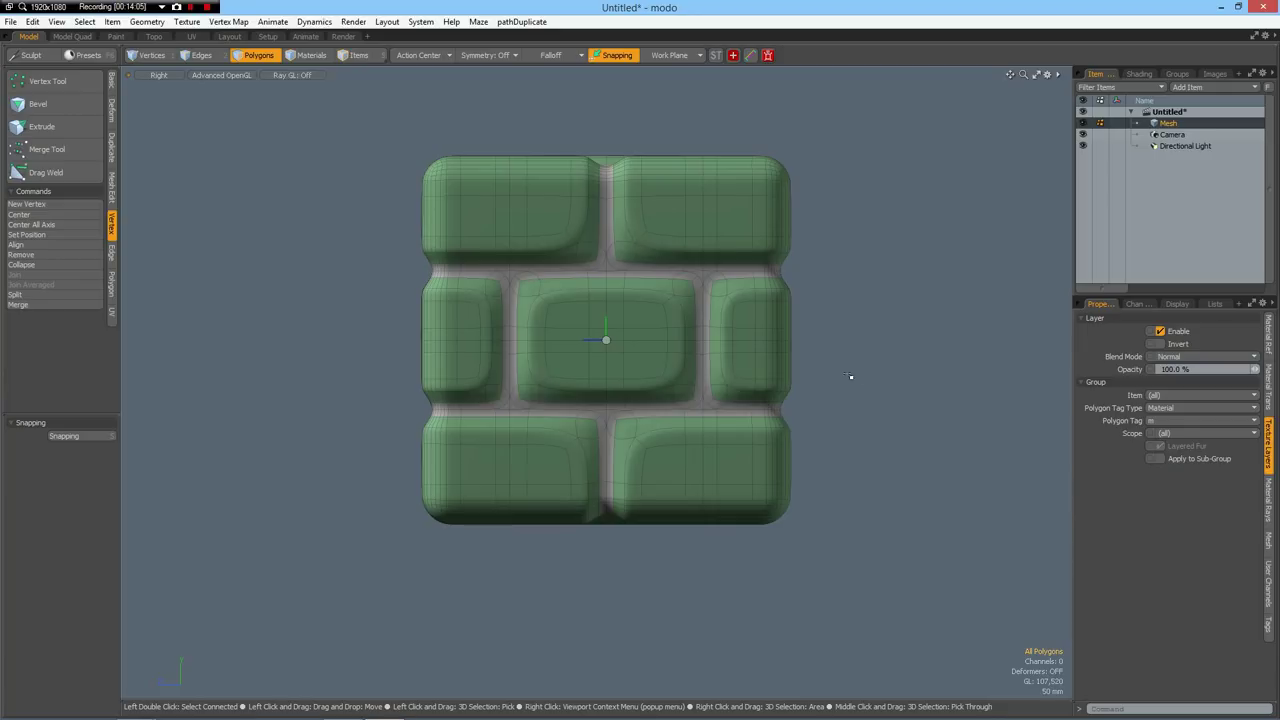
pyautogui.hotkey('ctrl', 'space')
pyautogui.click(879, 334)
pyautogui.keyDown('alt'); pyautogui.moveTo(640, 296); pyautogui.dragTo(686, 349); pyautogui.keyUp('alt')
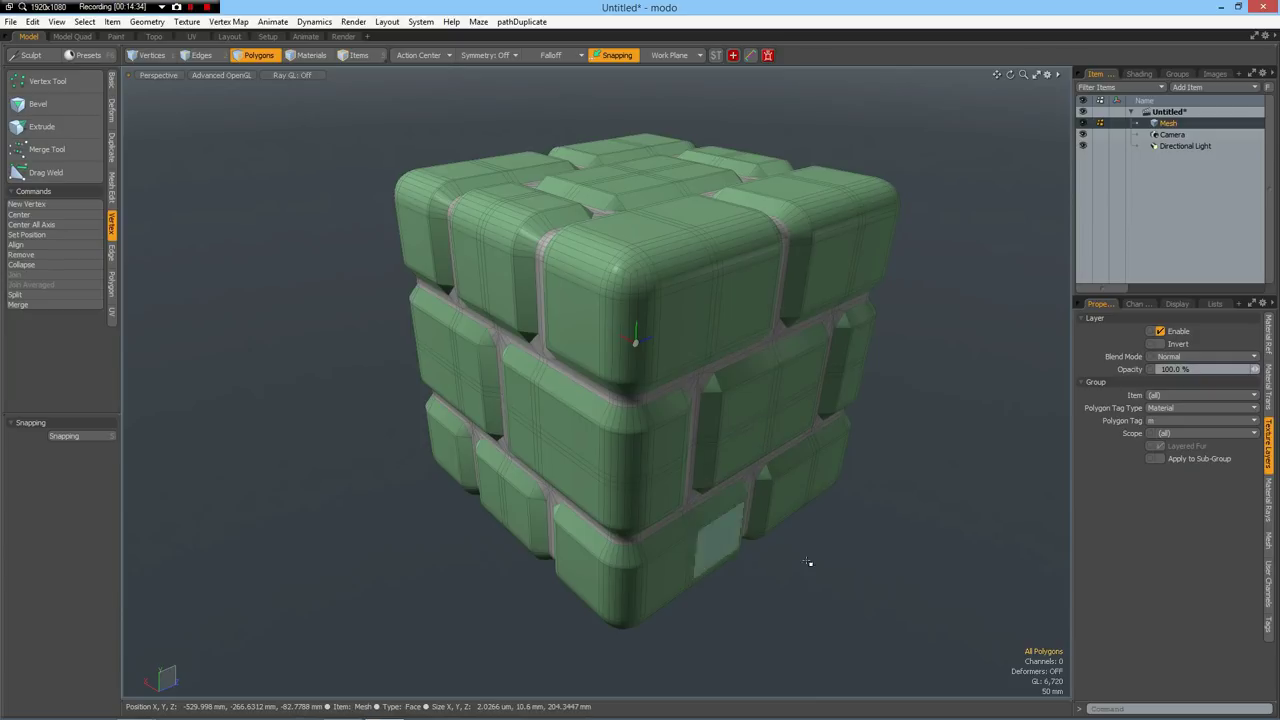
pyautogui.moveTo(834, 591)
pyautogui.keyDown('alt'); pyautogui.mouseDown()
pyautogui.moveTo(840, 571)
pyautogui.moveTo(827, 577)
pyautogui.mouseUp(); pyautogui.keyUp('alt')
# Select all polygons that use the green brick material and hide them so only the mortar strips remain
pyautogui.press('4')
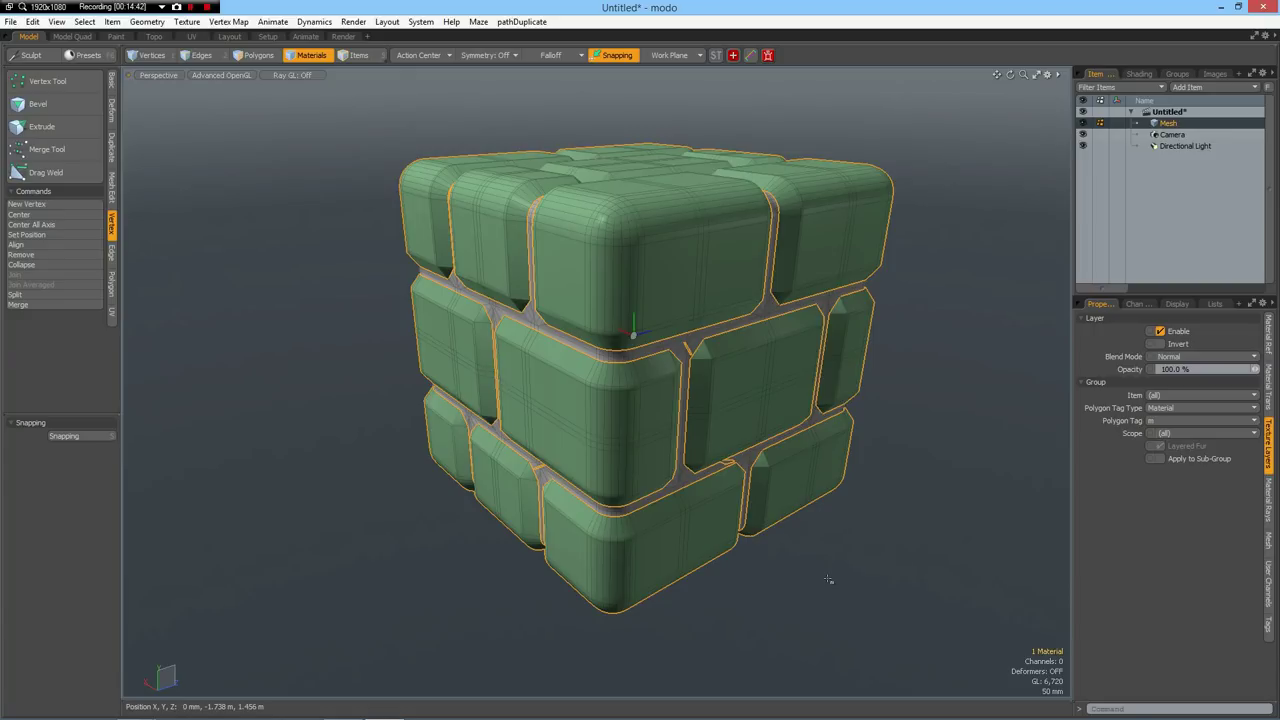
pyautogui.hotkey('shift', '3')
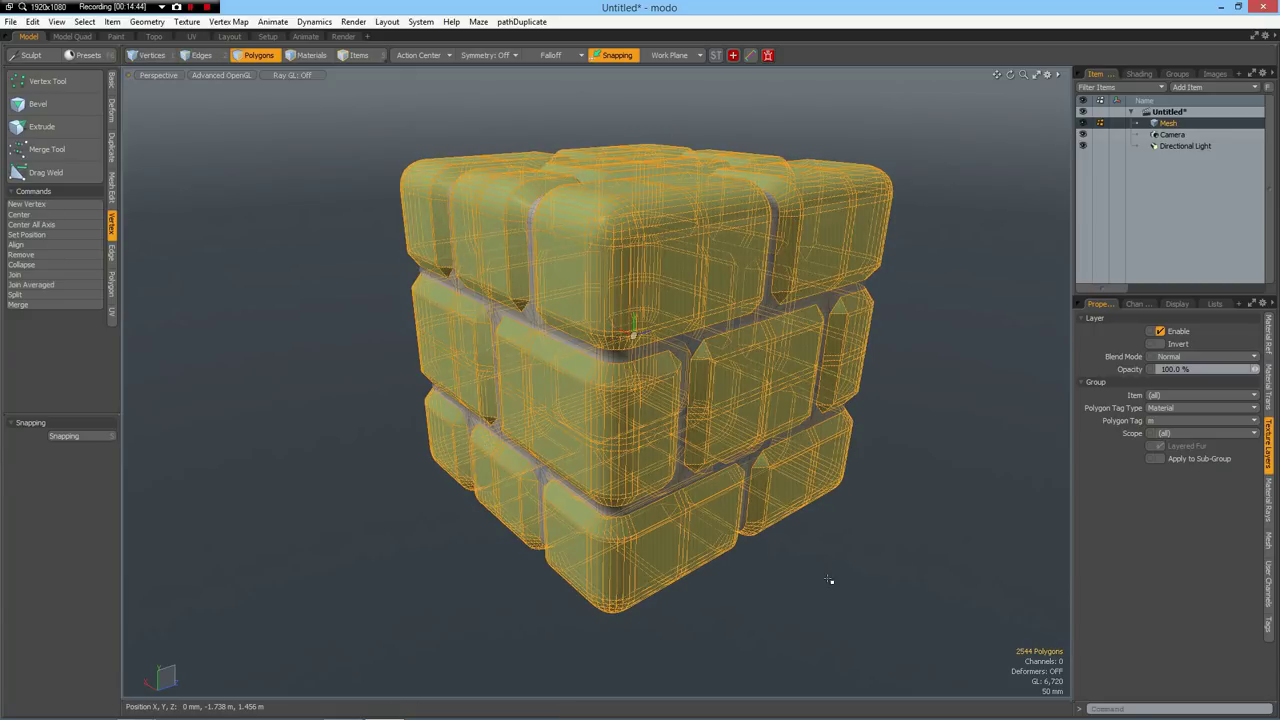
pyautogui.press('Delete')
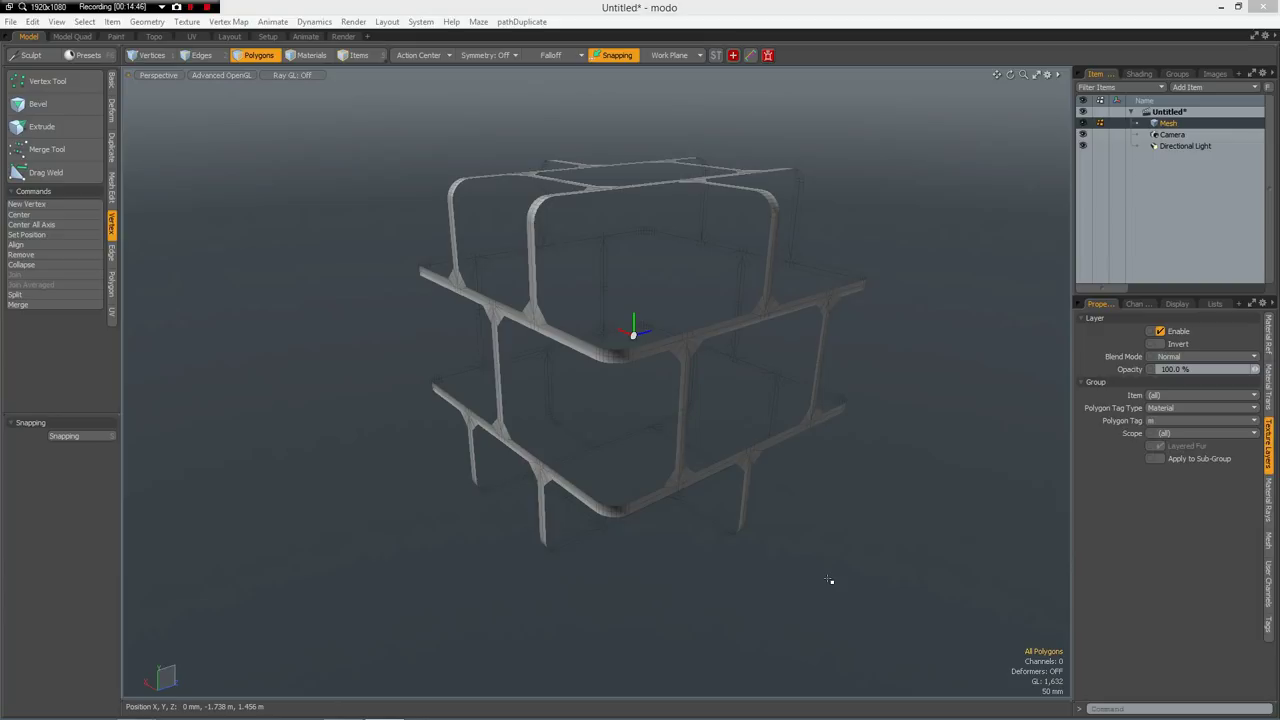
# Assign the mortar polygons a material named Black with its colour set to white (1.0, 1.0, 1.0), and unhide the bricks
pyautogui.press('m')
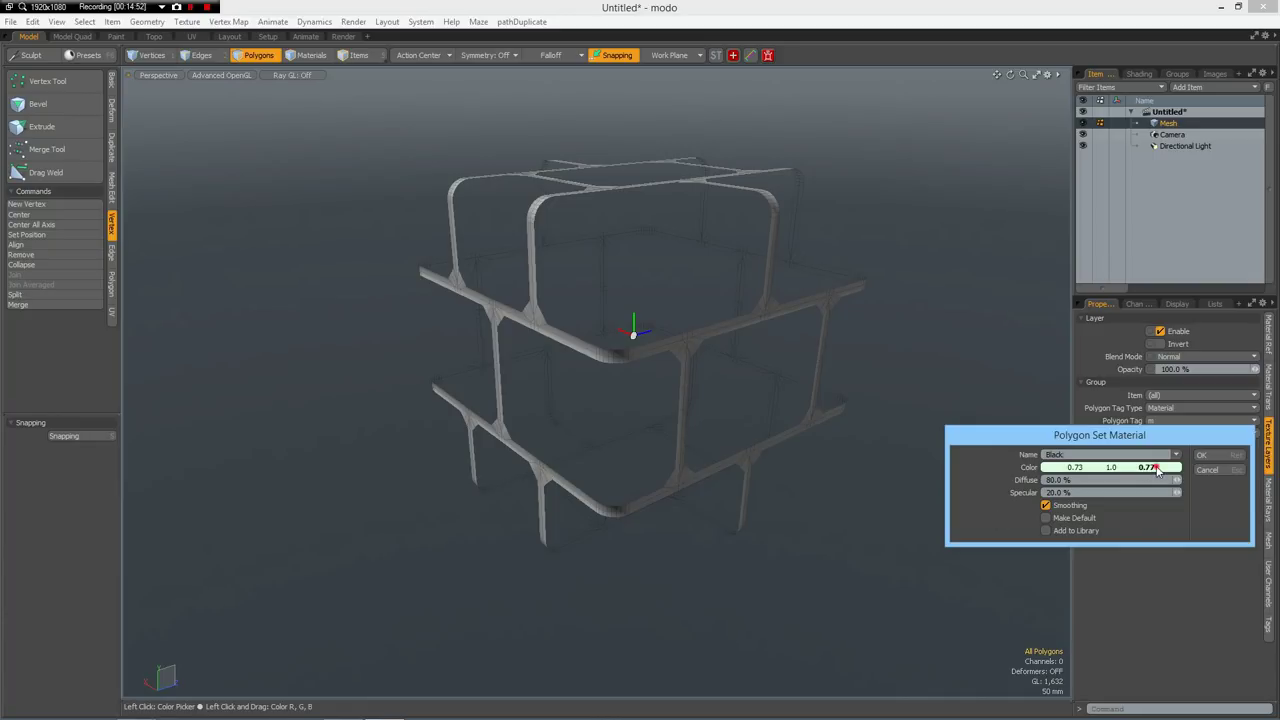
pyautogui.click(1158, 468)
pyautogui.click(1244, 473)
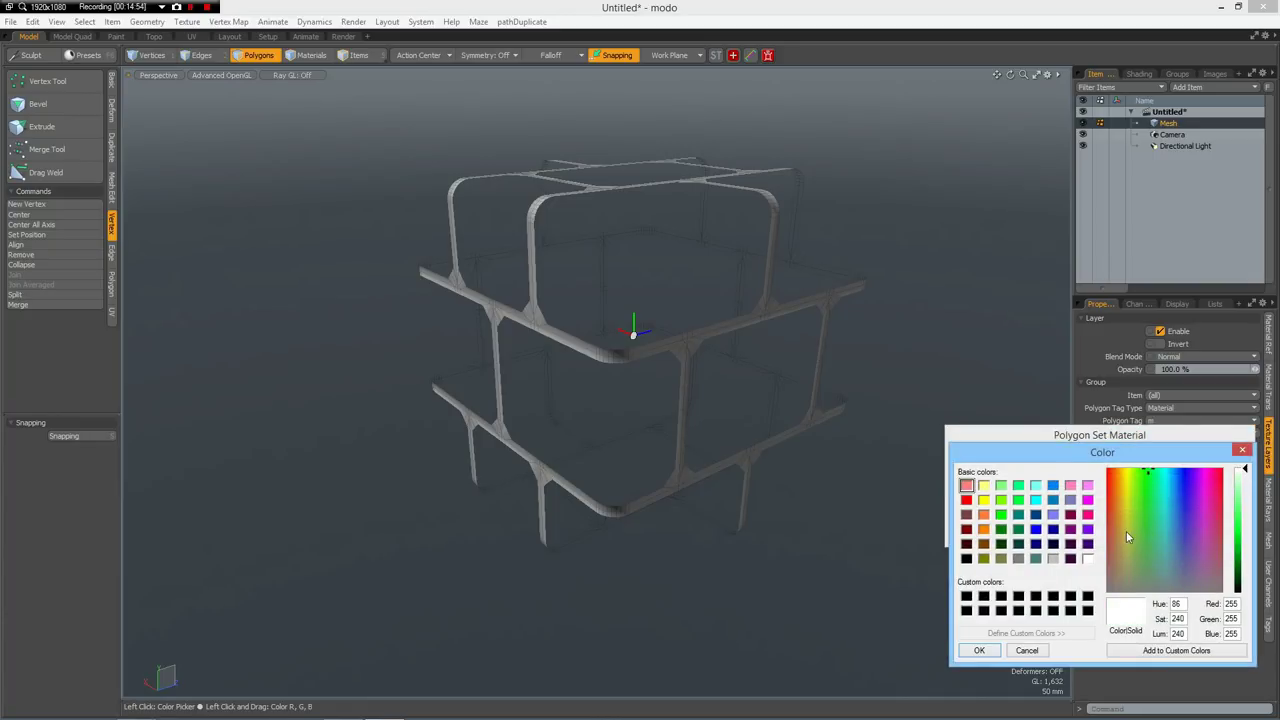
pyautogui.click(982, 652)
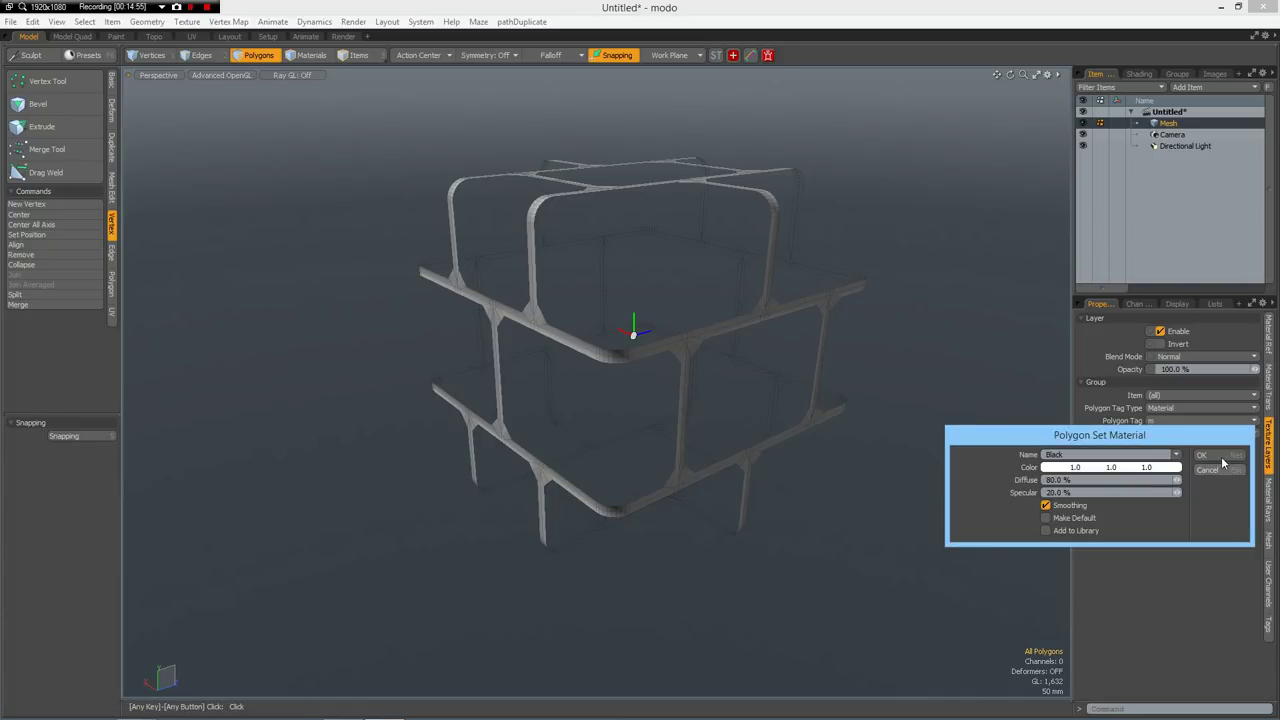
pyautogui.click(1205, 455)
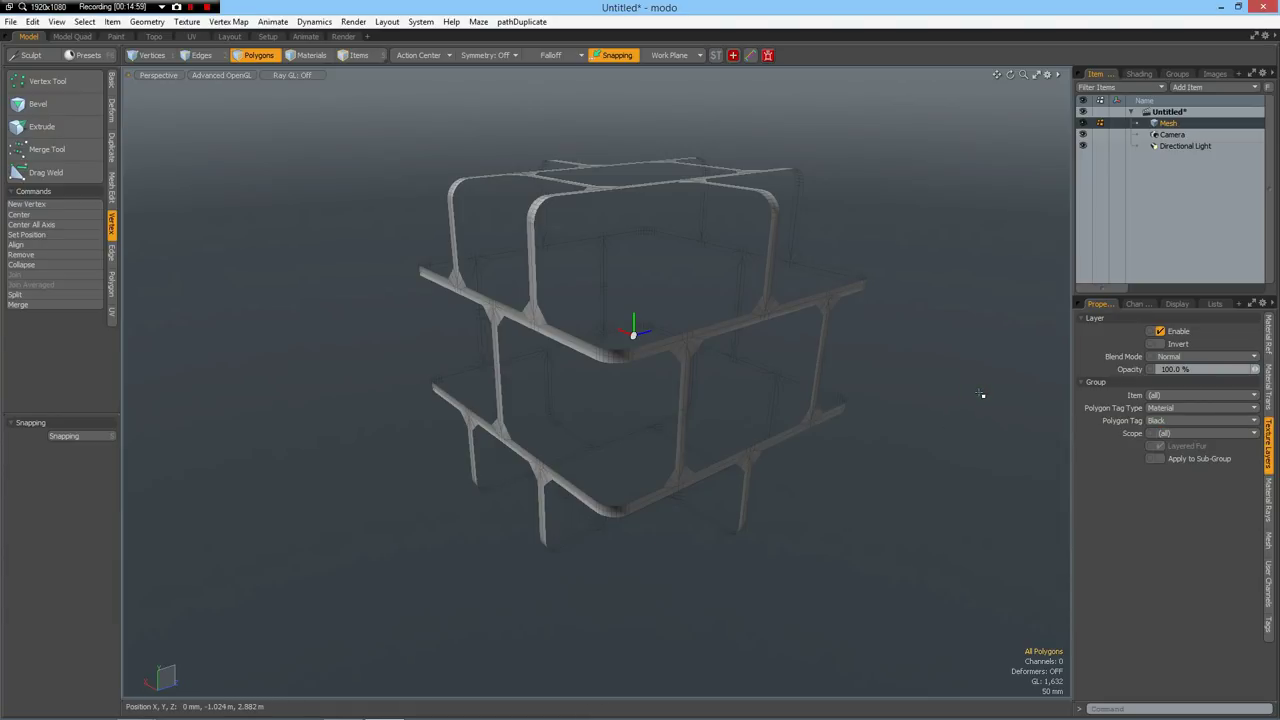
pyautogui.press('u')
# Inspect the assembled brick block and its mortar joints from several angles, and bring up the Shader Tree
pyautogui.keyDown('alt'); pyautogui.moveTo(587, 233); pyautogui.dragTo(570, 288); pyautogui.keyUp('alt')
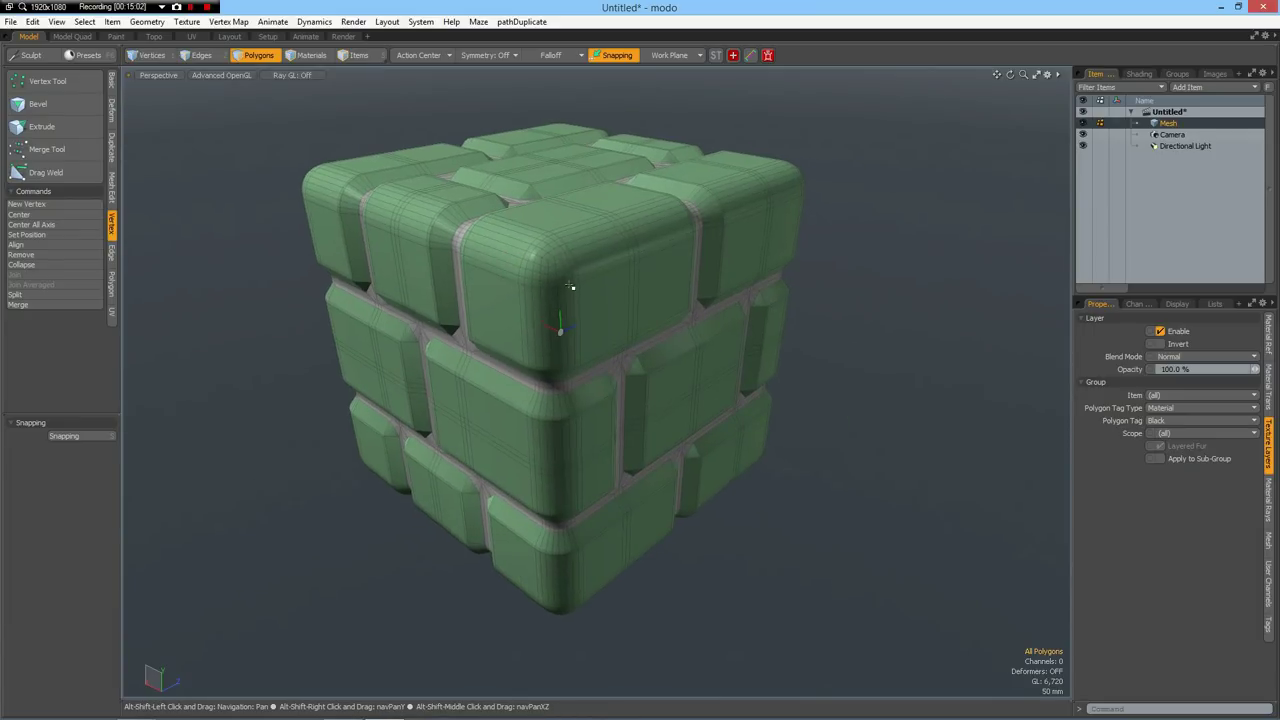
pyautogui.keyDown('alt'); pyautogui.moveTo(560, 337); pyautogui.dragTo(561, 320); pyautogui.keyUp('alt')
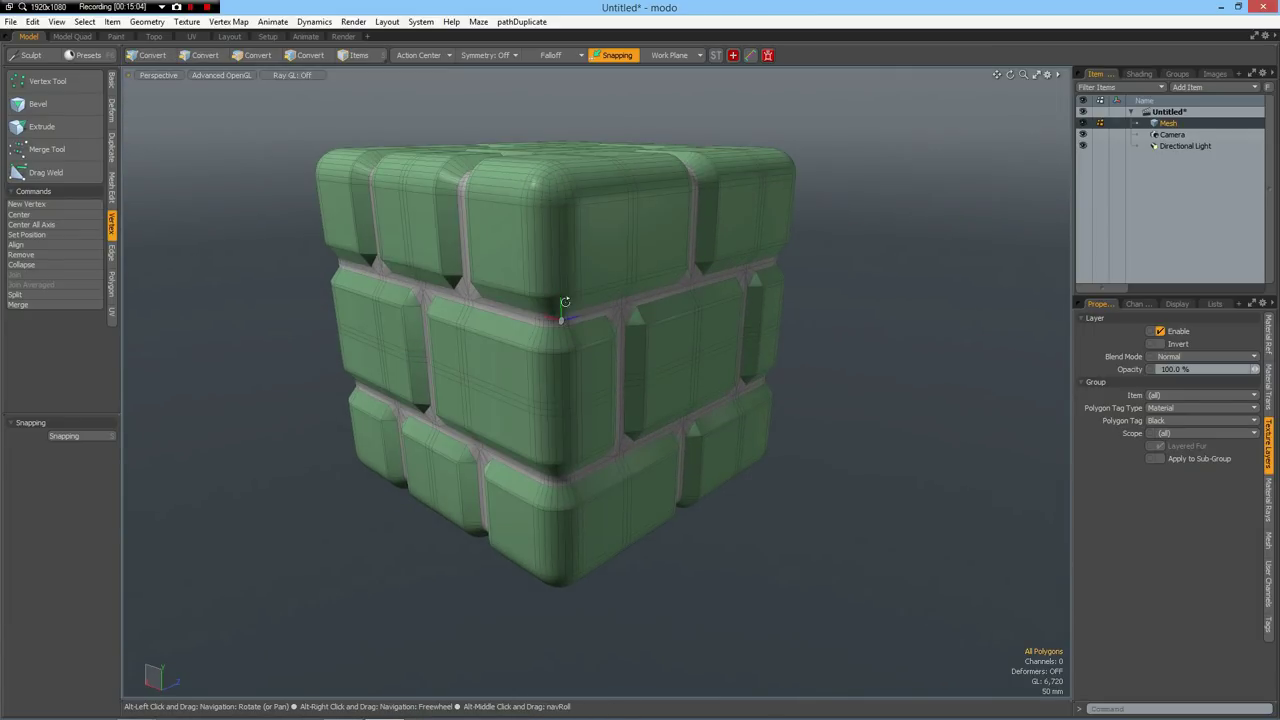
pyautogui.scroll(2, 560, 312)
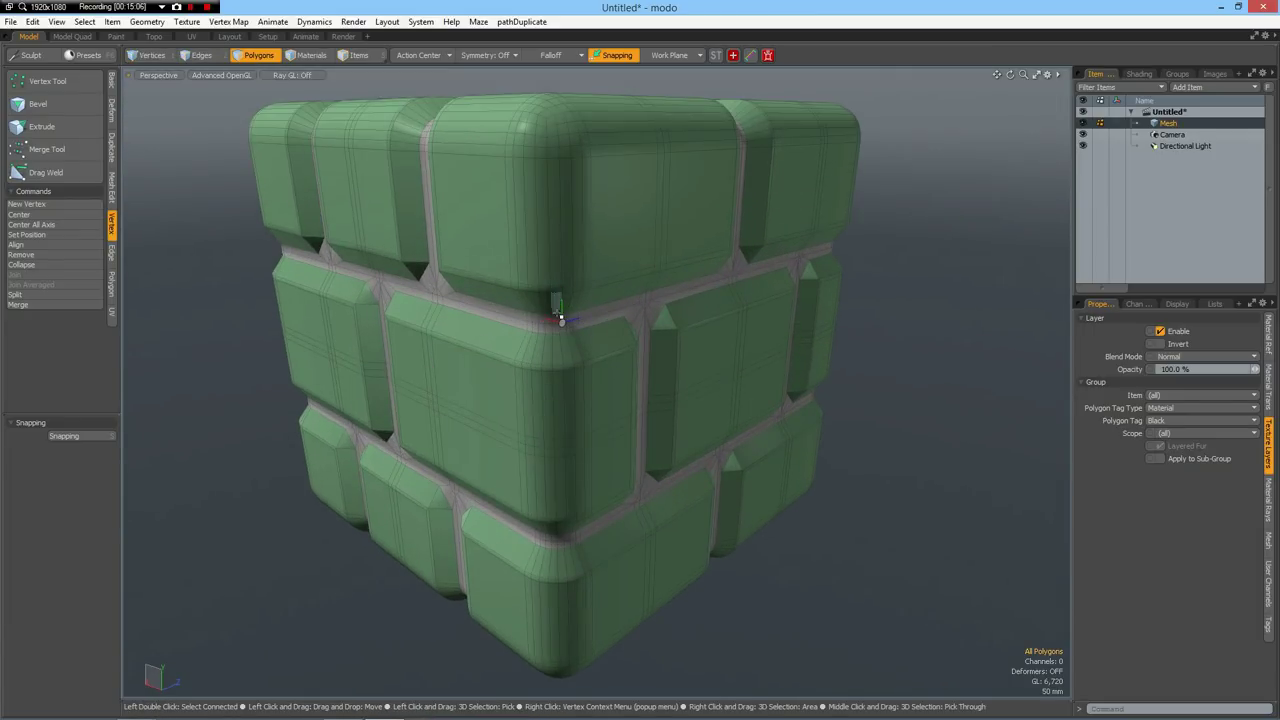
pyautogui.keyDown('alt'); pyautogui.moveTo(600, 357); pyautogui.dragTo(705, 360); pyautogui.keyUp('alt')
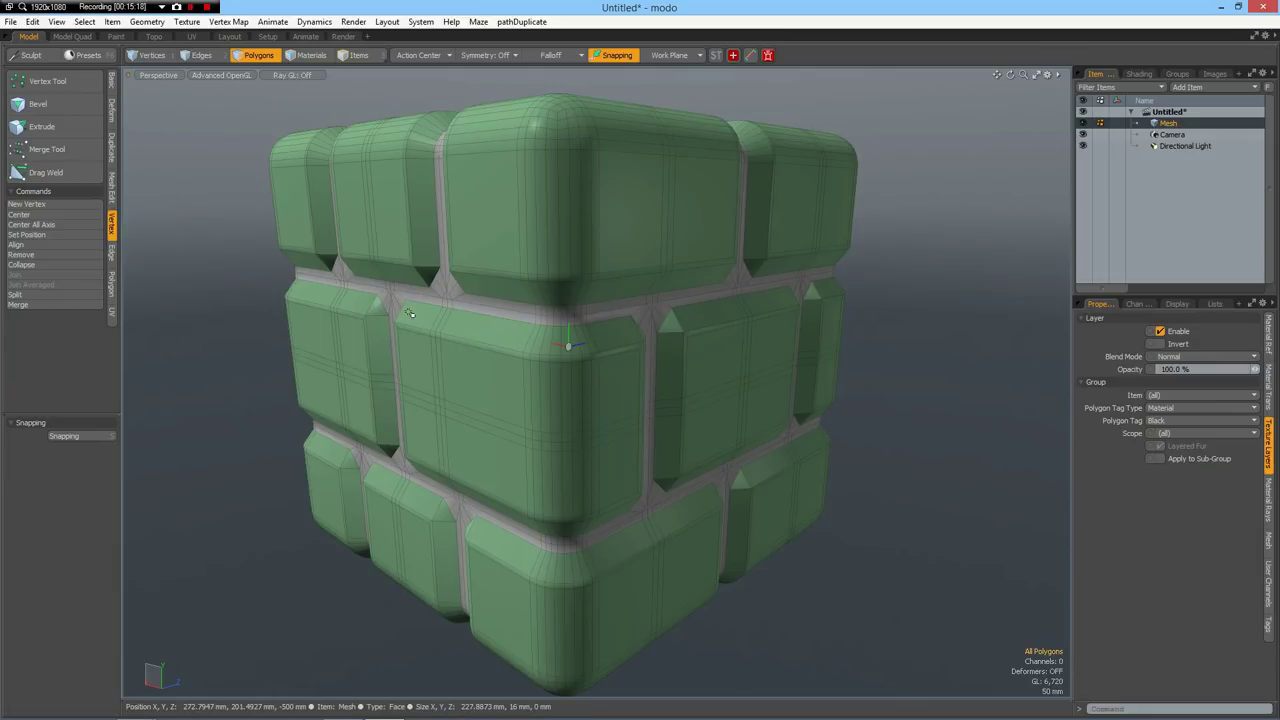
pyautogui.keyDown('alt'); pyautogui.moveTo(512, 328); pyautogui.dragTo(569, 315); pyautogui.keyUp('alt')
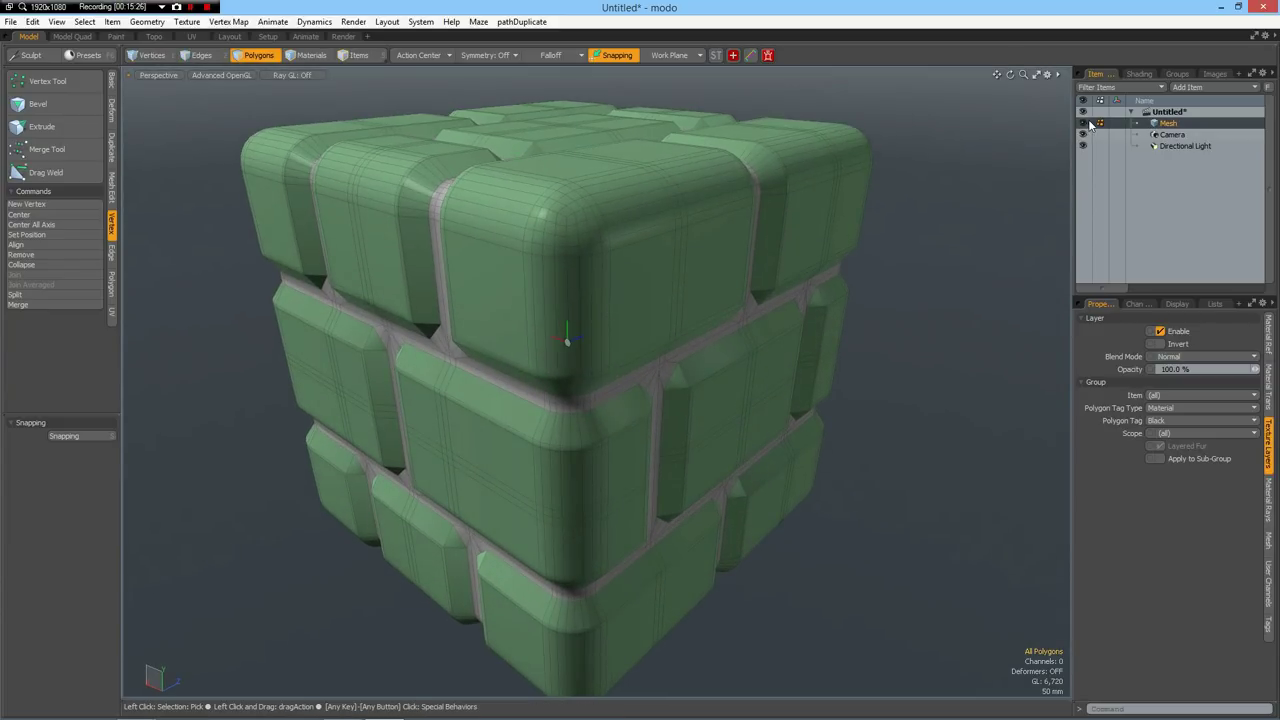
pyautogui.click(1145, 75)
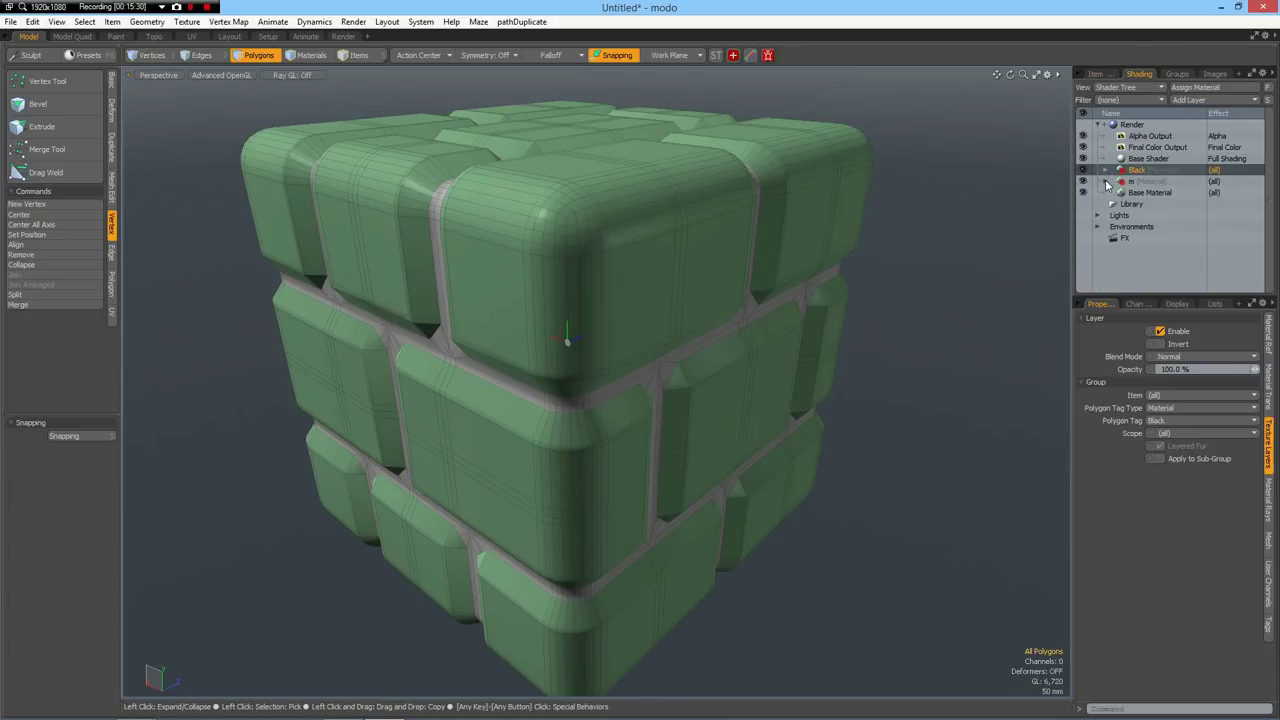
# Test the green brick material with smoothing at 0%, and restore the smoothing to 100%
pyautogui.click(1105, 182)
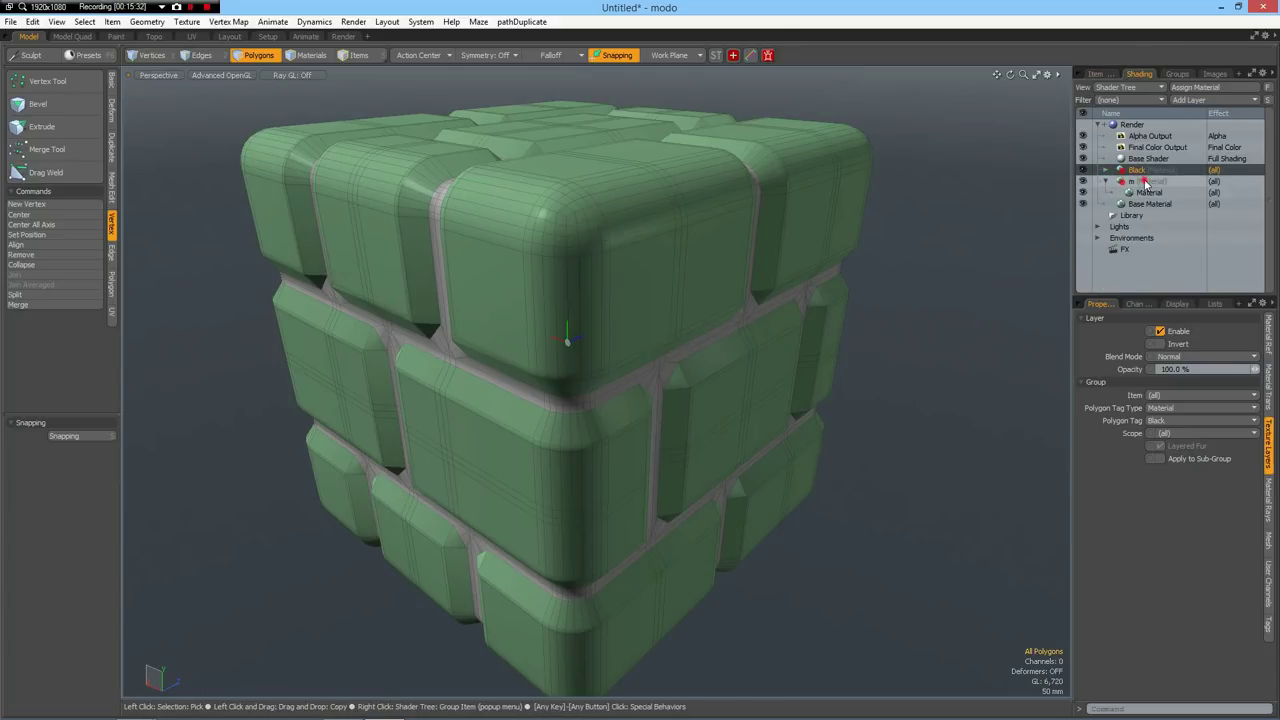
pyautogui.click(1147, 183)
pyautogui.click(1149, 192)
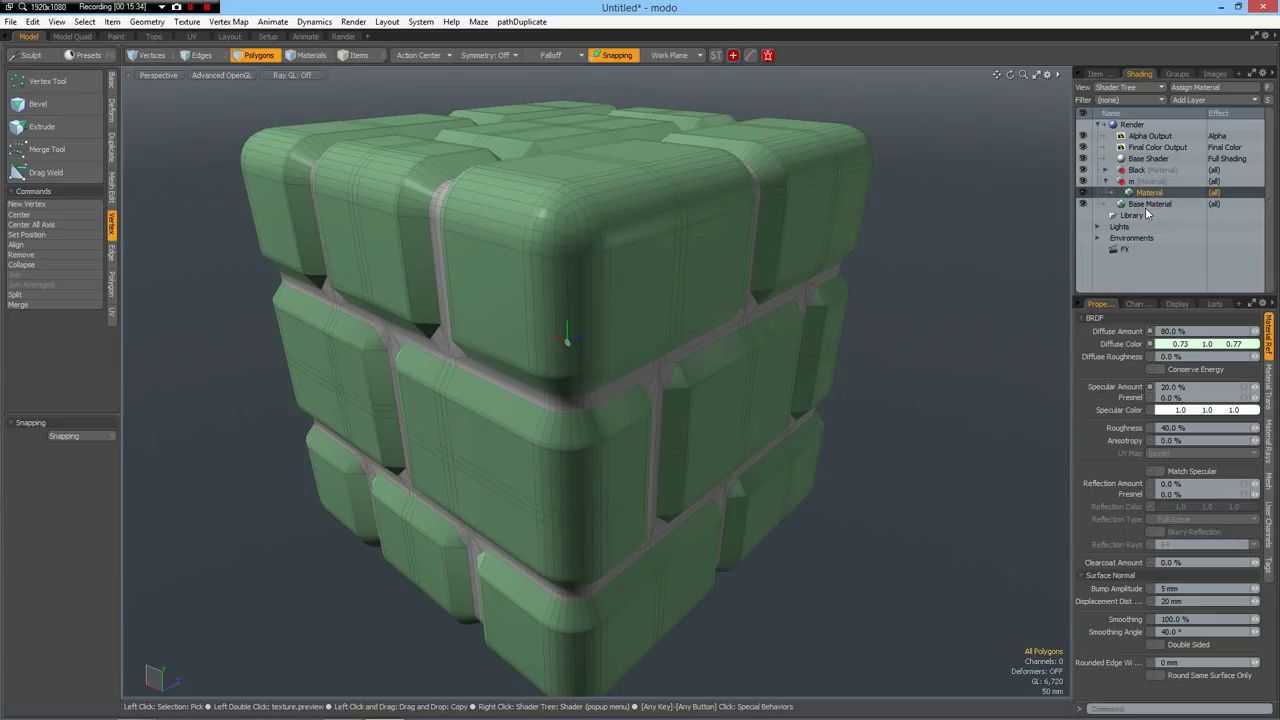
pyautogui.click(1201, 620)
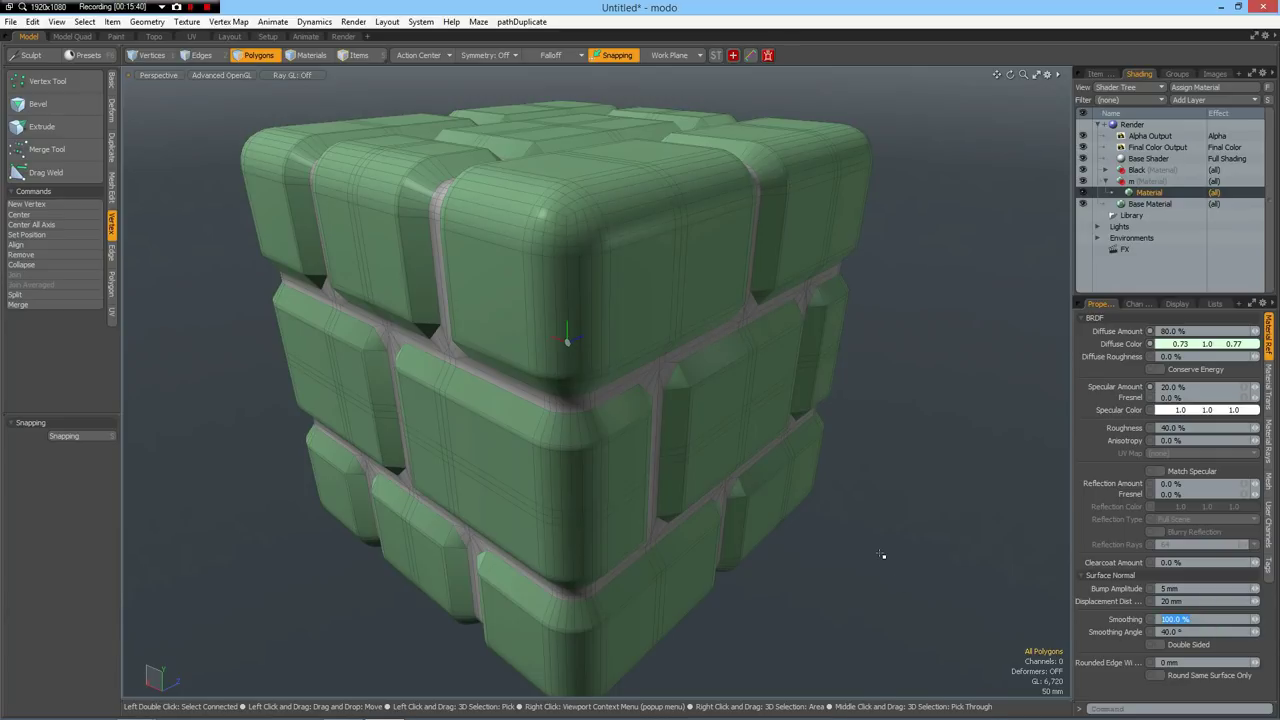
pyautogui.press('Return')
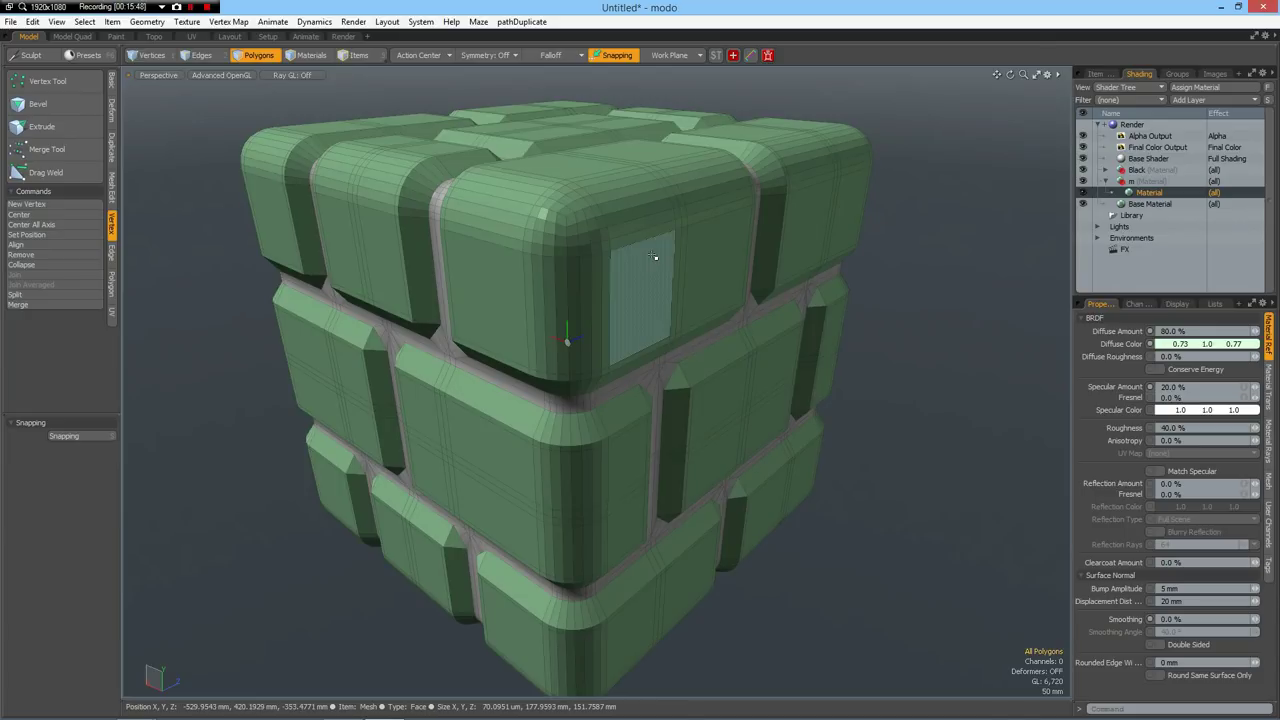
pyautogui.click(1181, 619)
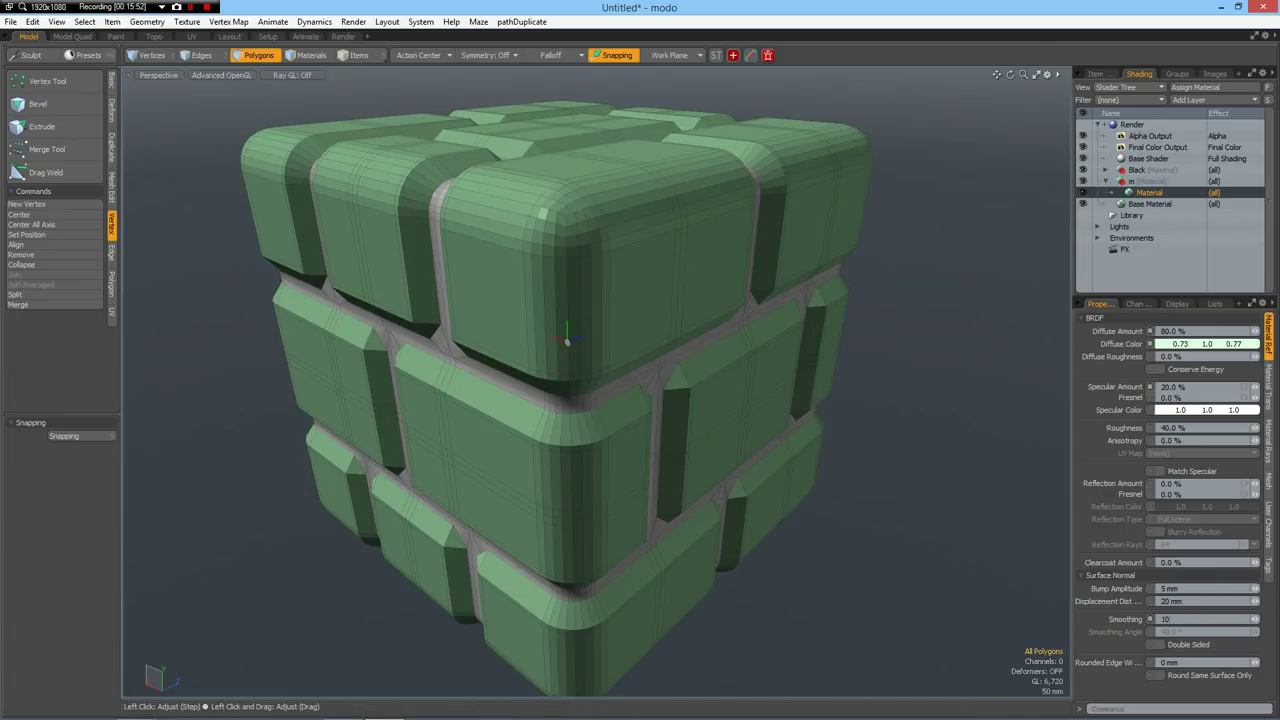
pyautogui.press('Return')
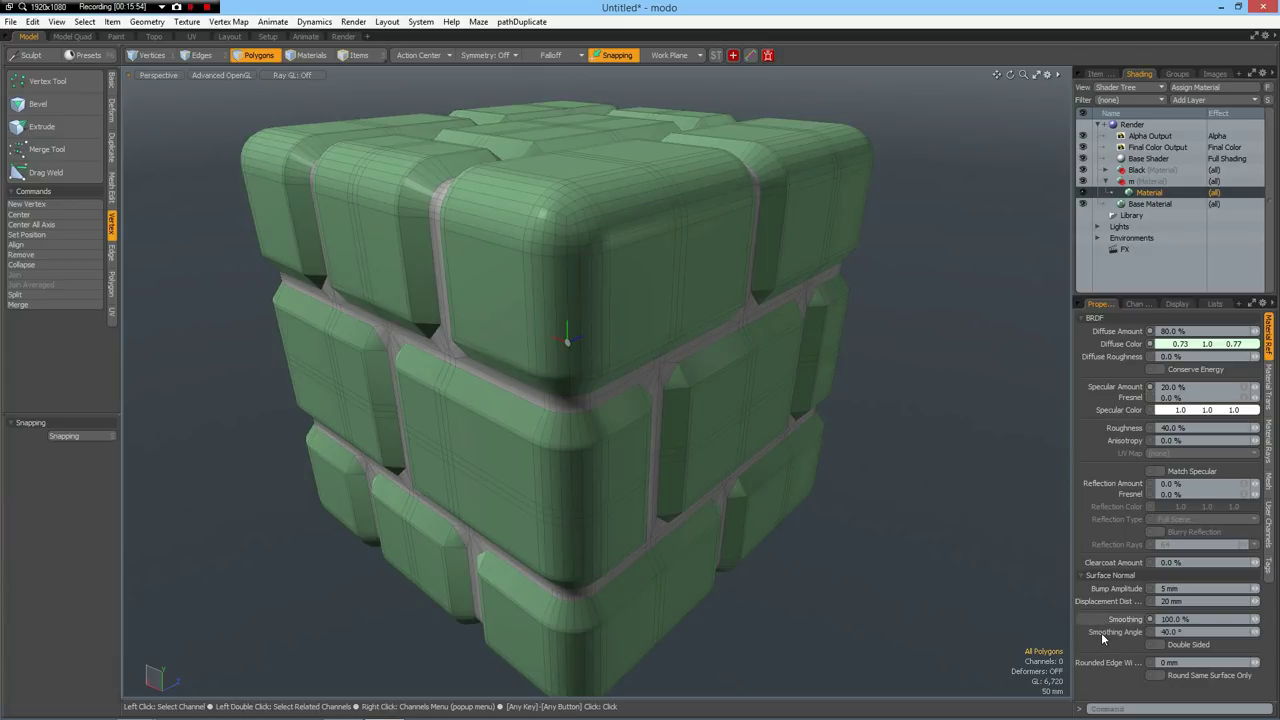
# Select all polygons of the green brick material, assign them to a smoothing group named sg, and clear the selection
pyautogui.press('4')
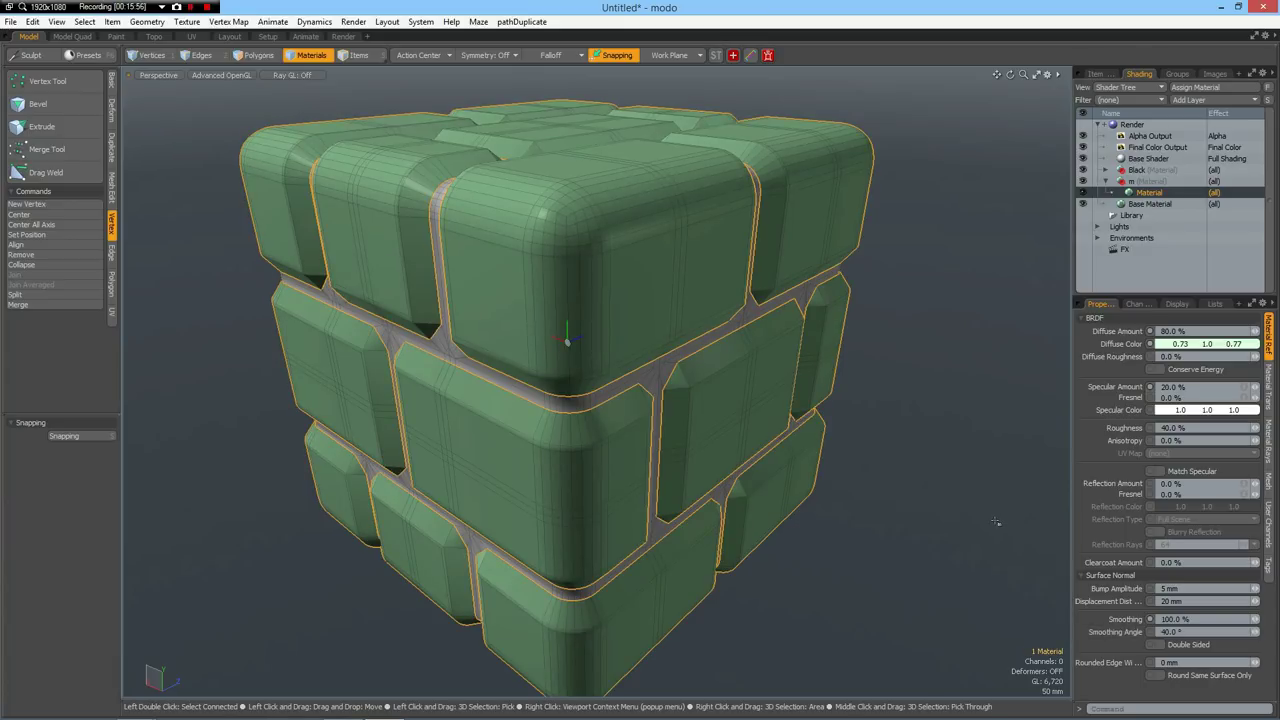
pyautogui.press('3')
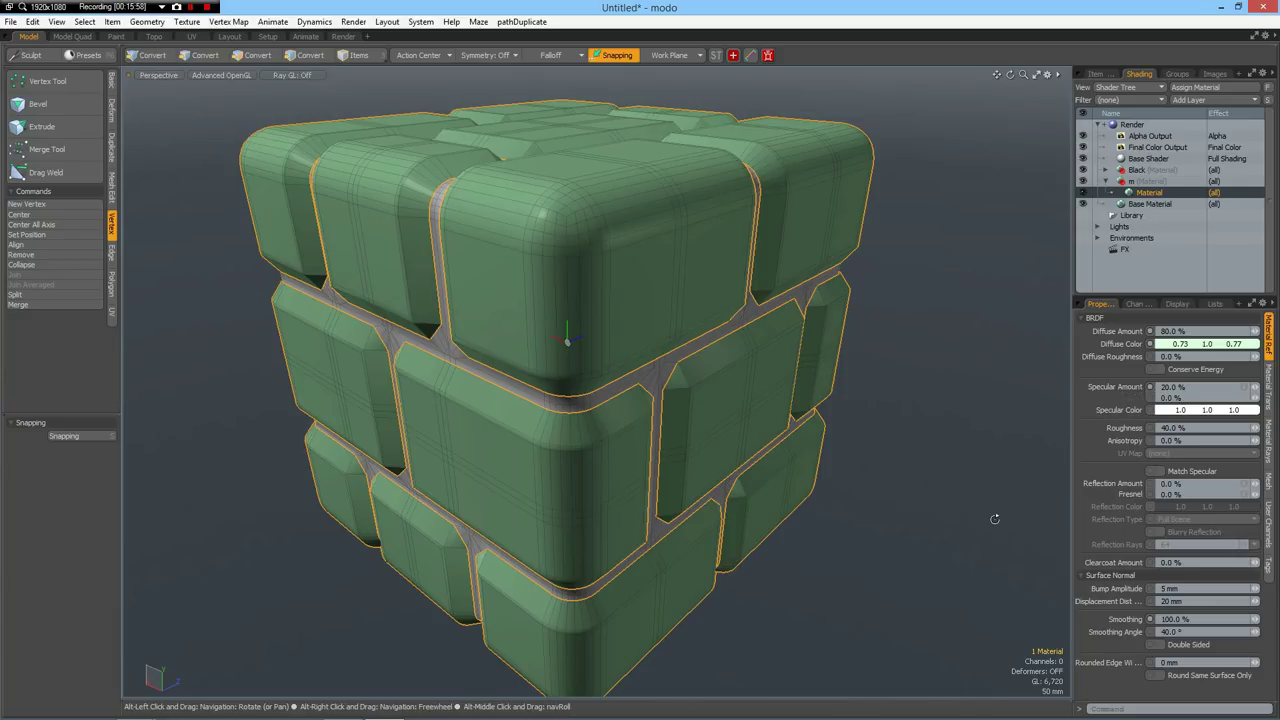
pyautogui.click(147, 21)
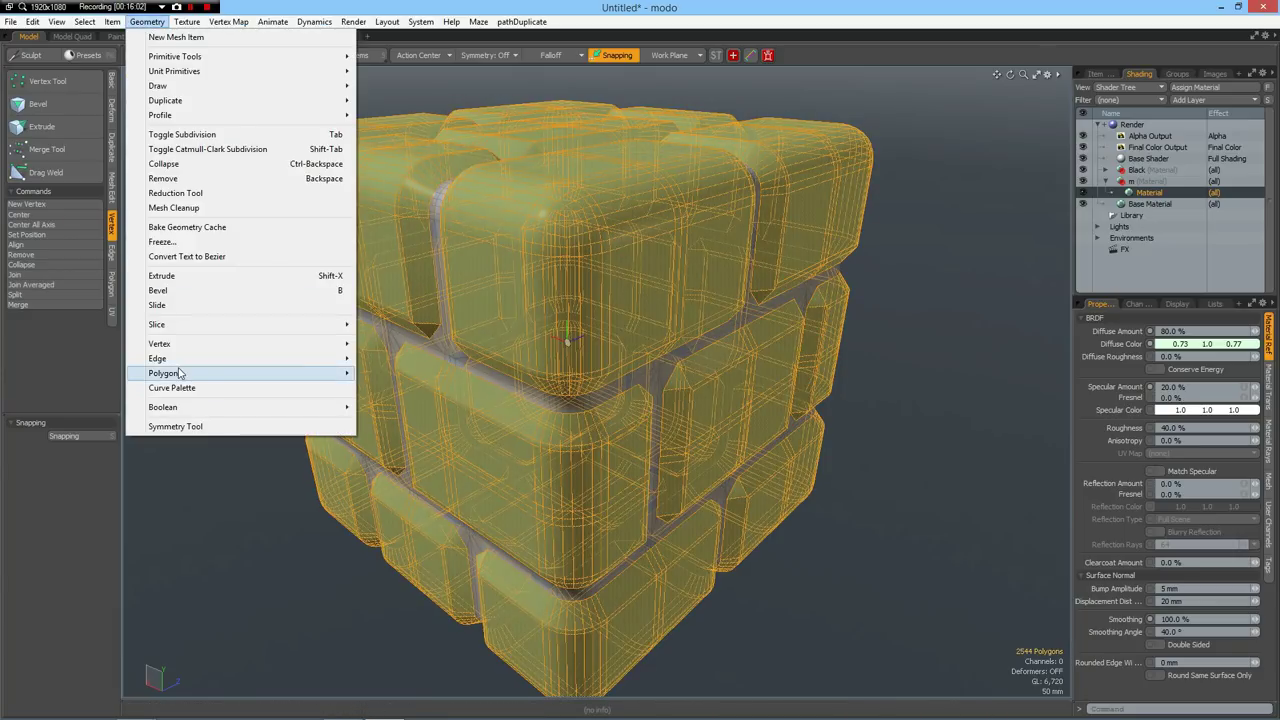
pyautogui.moveTo(255, 373)
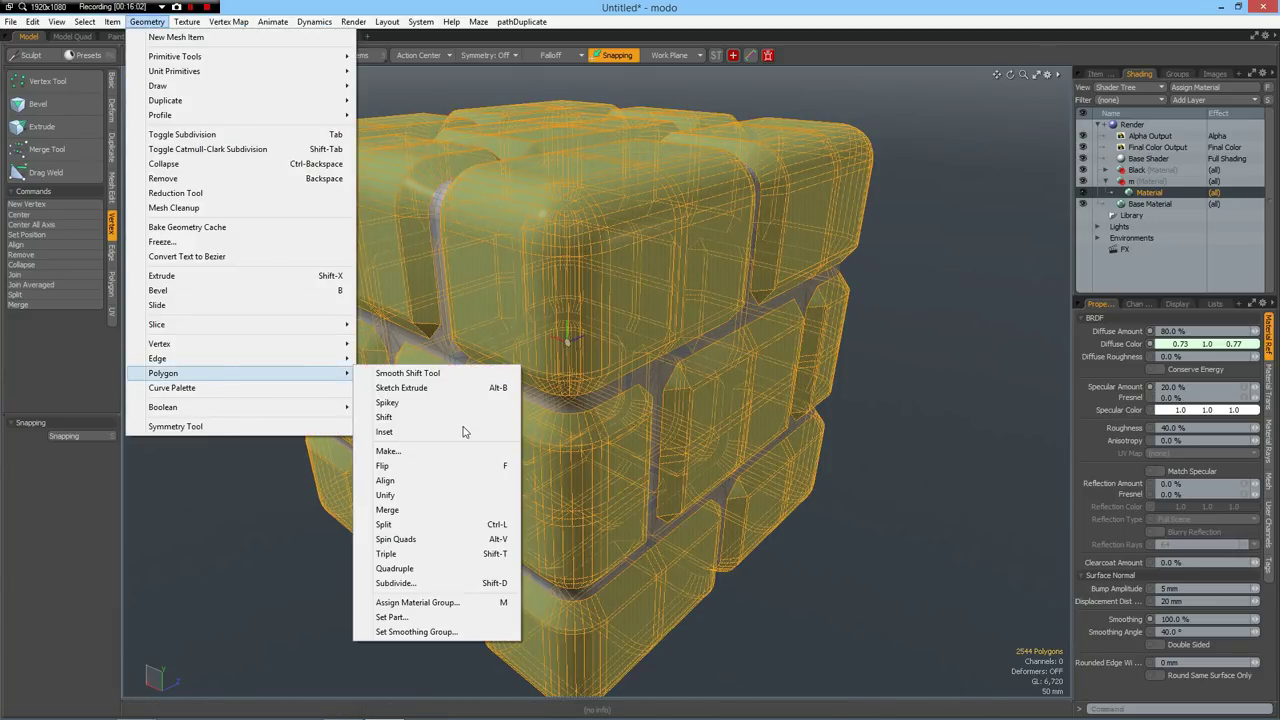
pyautogui.click(417, 632)
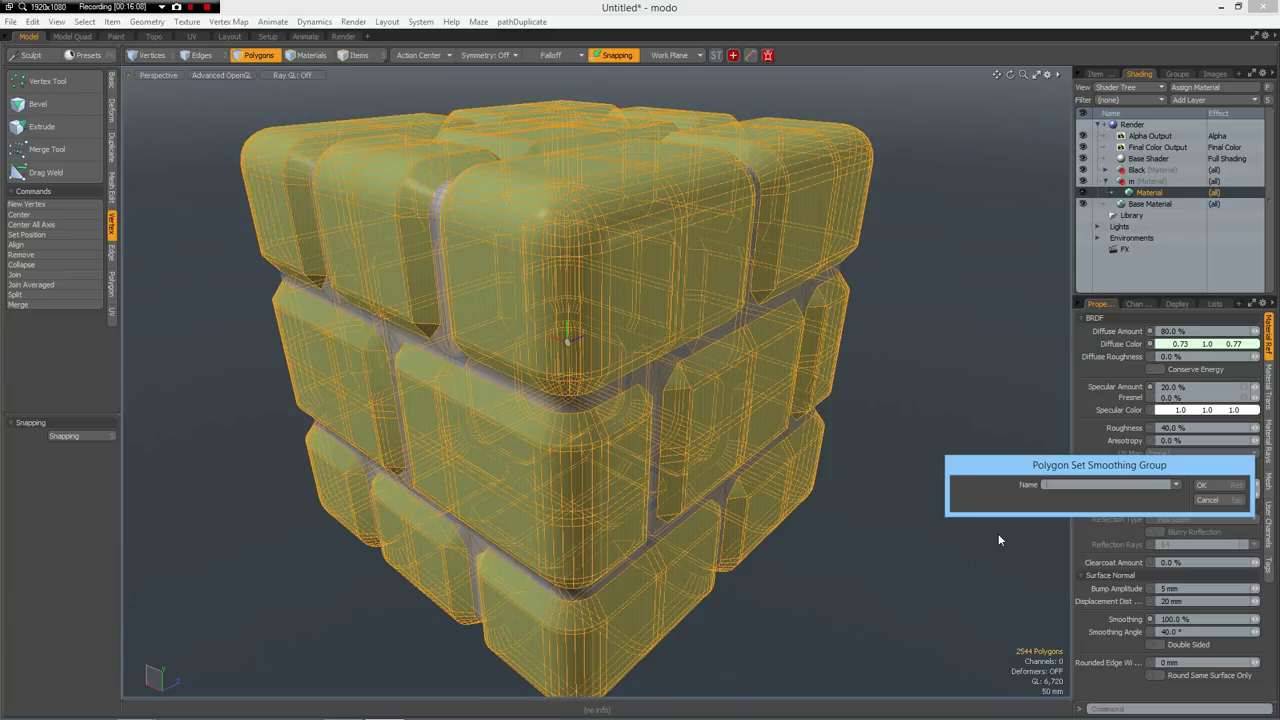
pyautogui.write('sg')
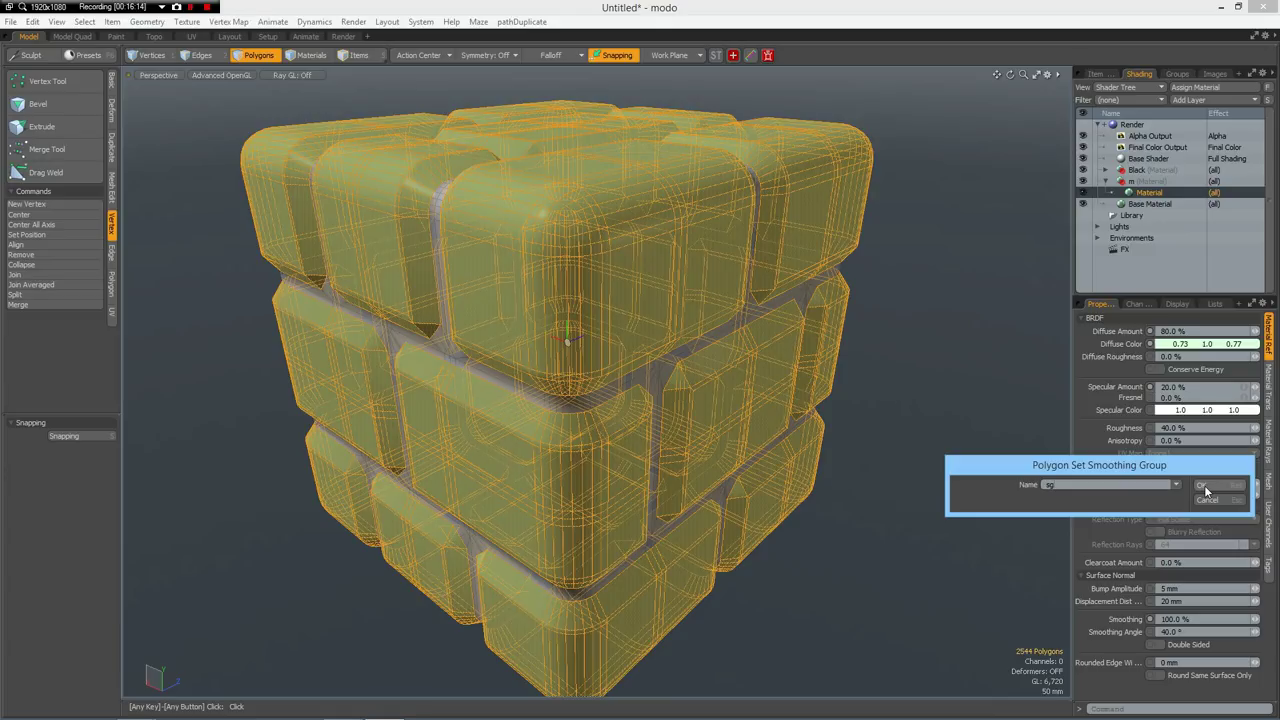
pyautogui.click(1204, 487)
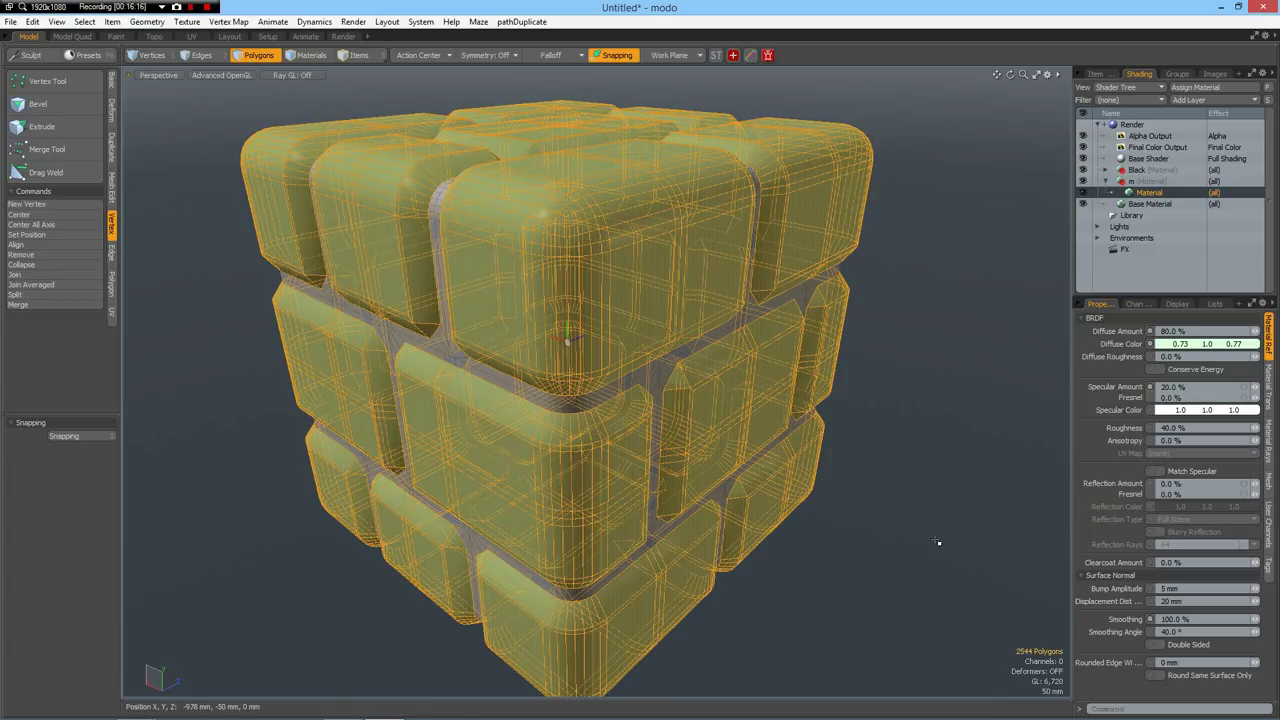
pyautogui.click(953, 445)
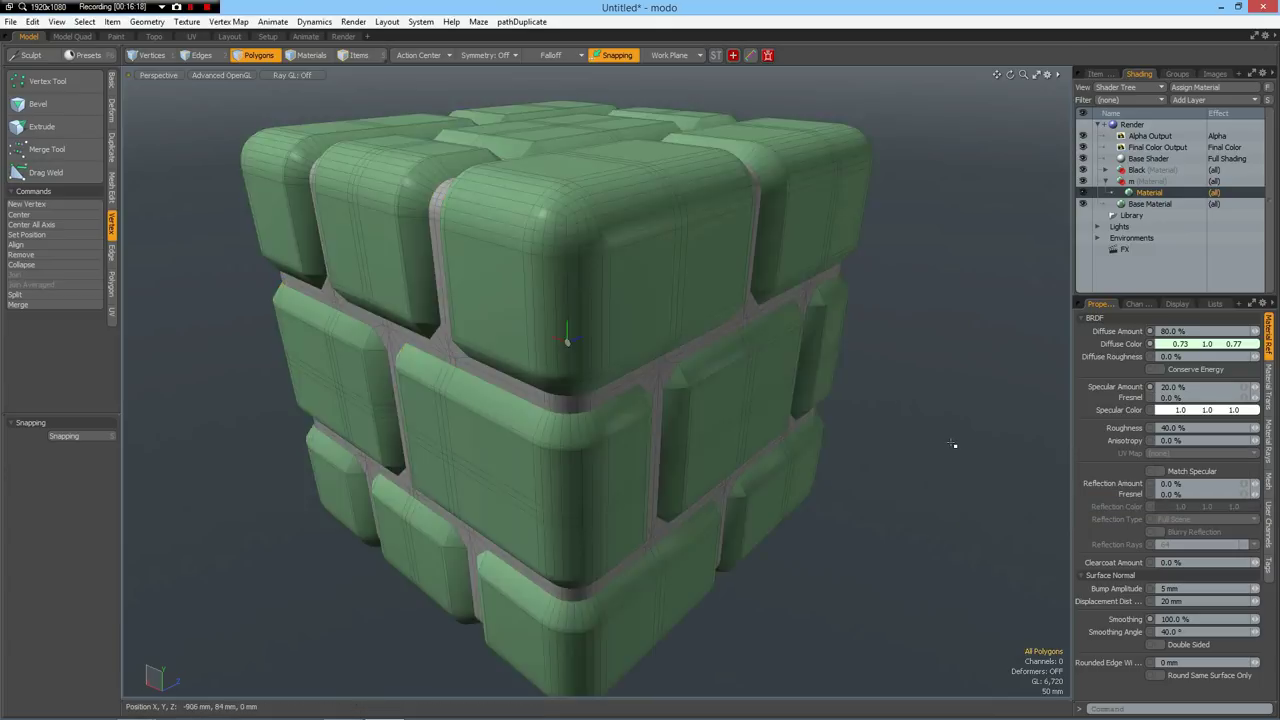
pyautogui.keyDown('alt'); pyautogui.moveTo(932, 472); pyautogui.dragTo(851, 486); pyautogui.keyUp('alt')
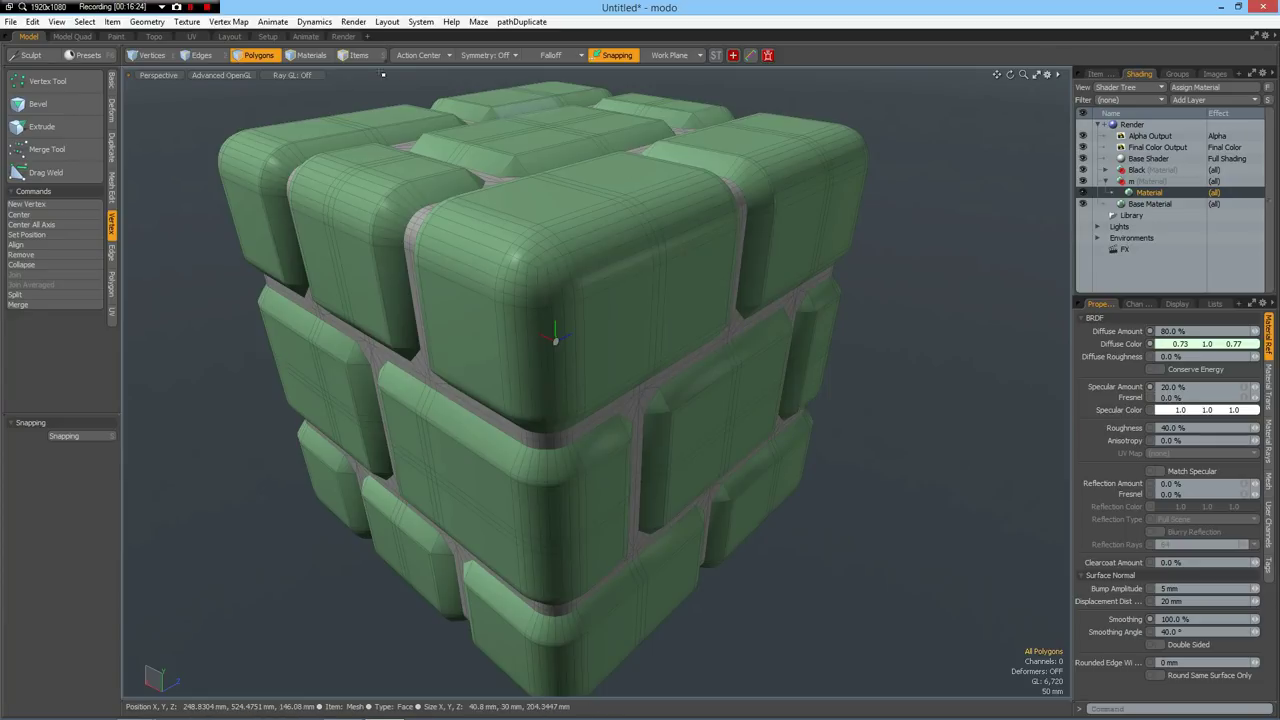
# Show the block at an angle in the render preview and apply the Matte Copper preset to the bricks
pyautogui.click(344, 37)
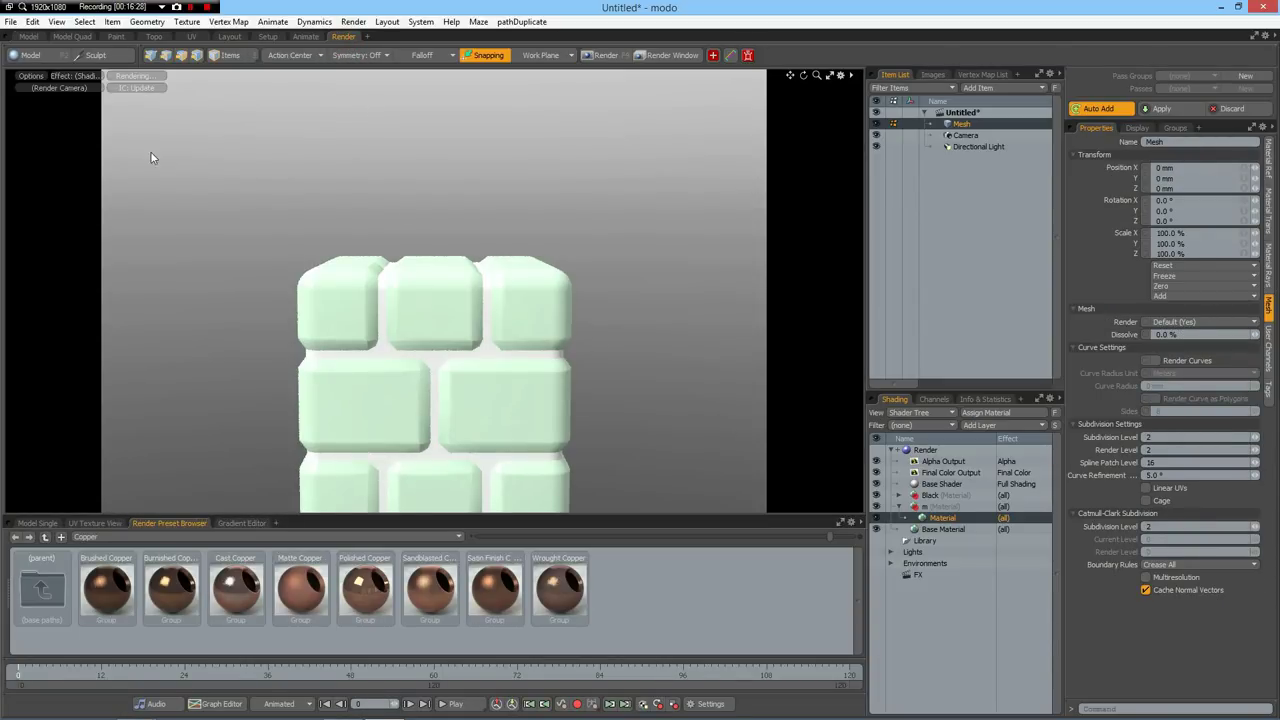
pyautogui.keyDown('alt'); pyautogui.moveTo(495, 325); pyautogui.dragTo(390, 352); pyautogui.keyUp('alt')
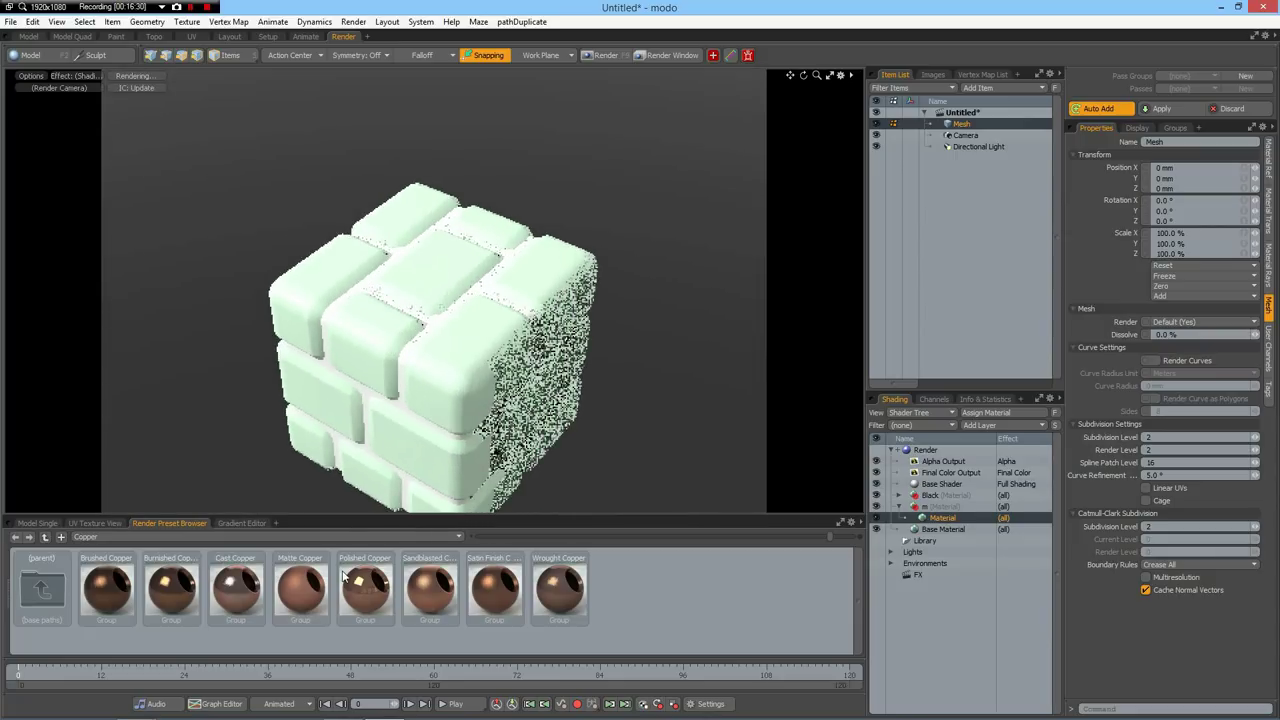
pyautogui.moveTo(300, 590); pyautogui.dragTo(421, 453)
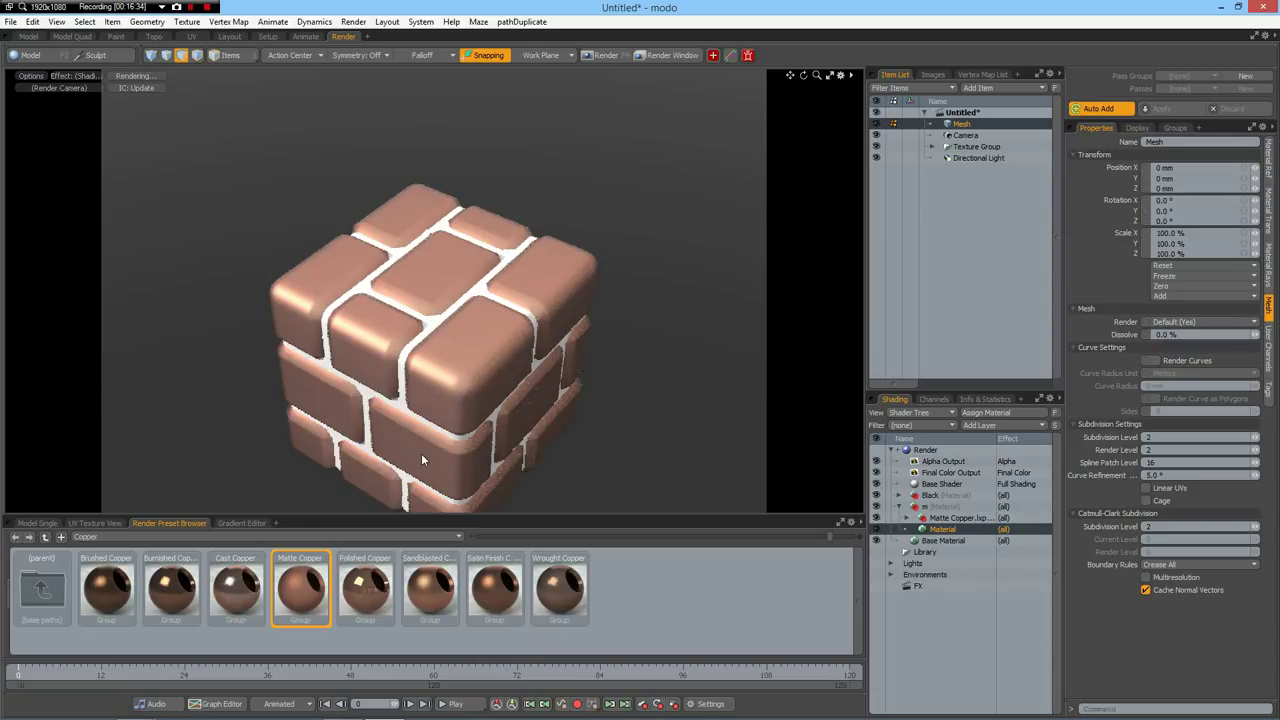
# Set the mortar material's diffuse color to near black (0.02, 0.02, 0.02) and its specular amount to 0%
pyautogui.click(899, 495)
pyautogui.click(934, 507)
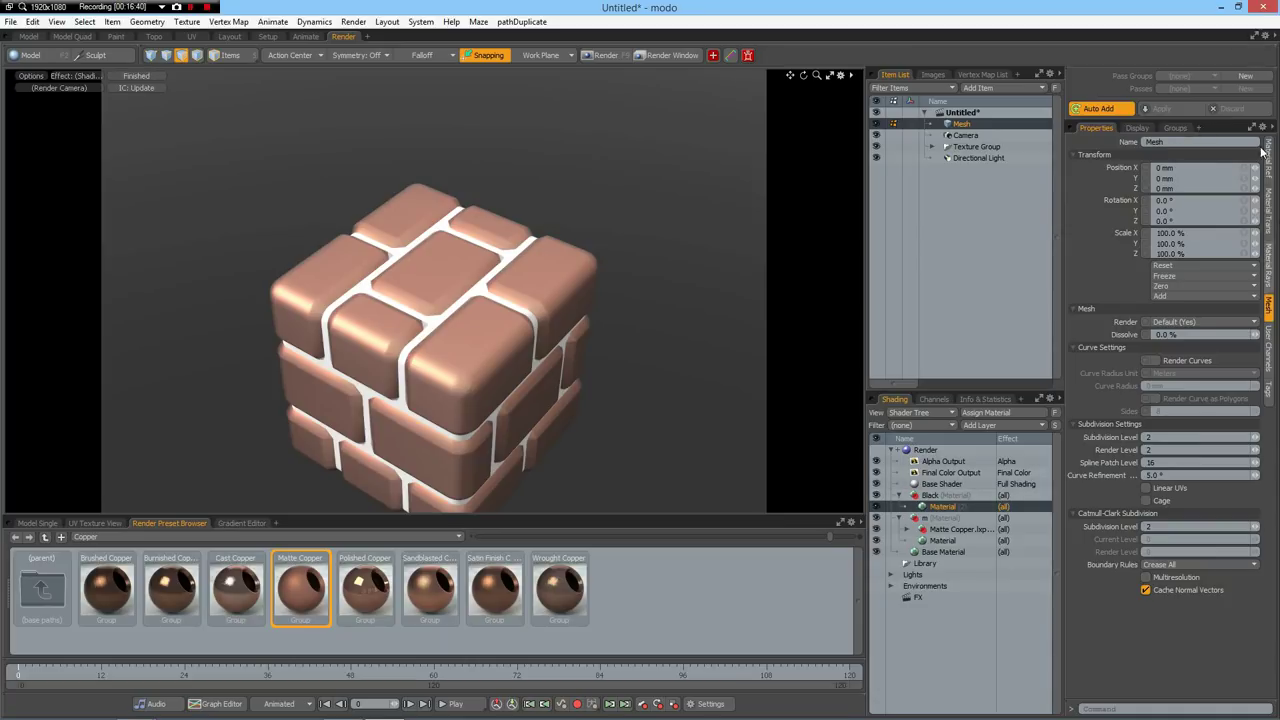
pyautogui.click(1270, 158)
pyautogui.click(1181, 169)
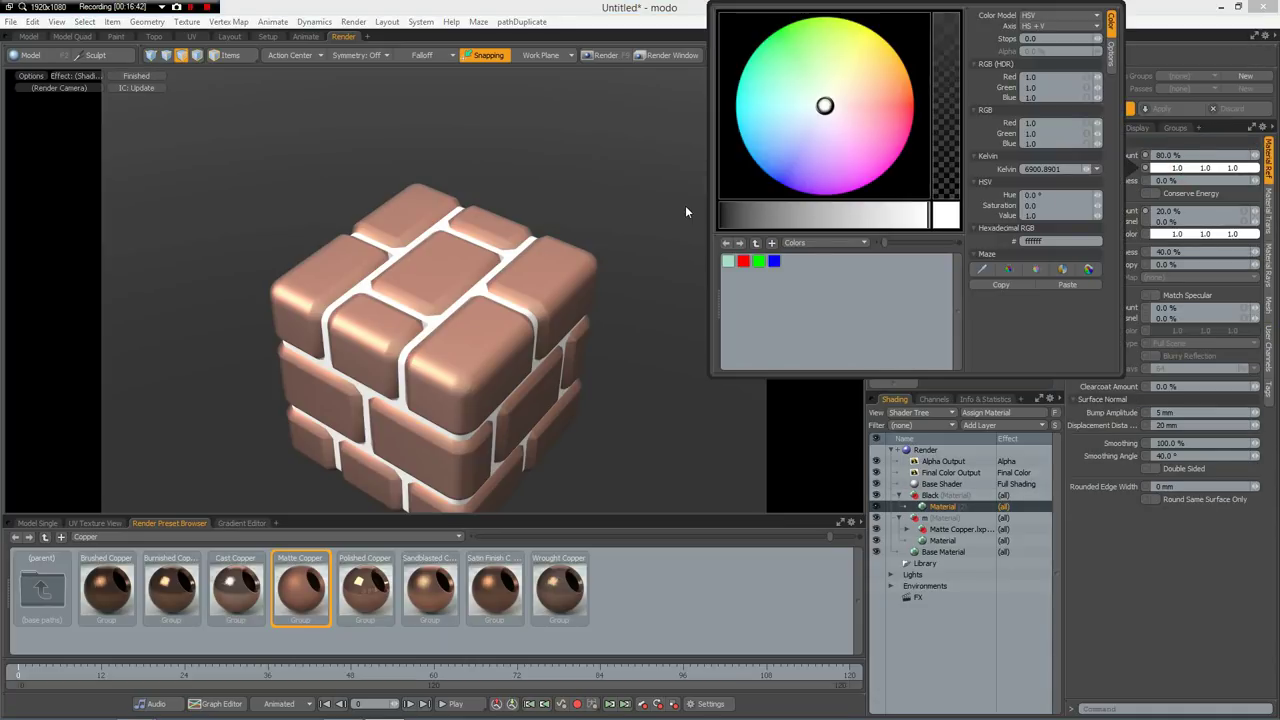
pyautogui.click(724, 211)
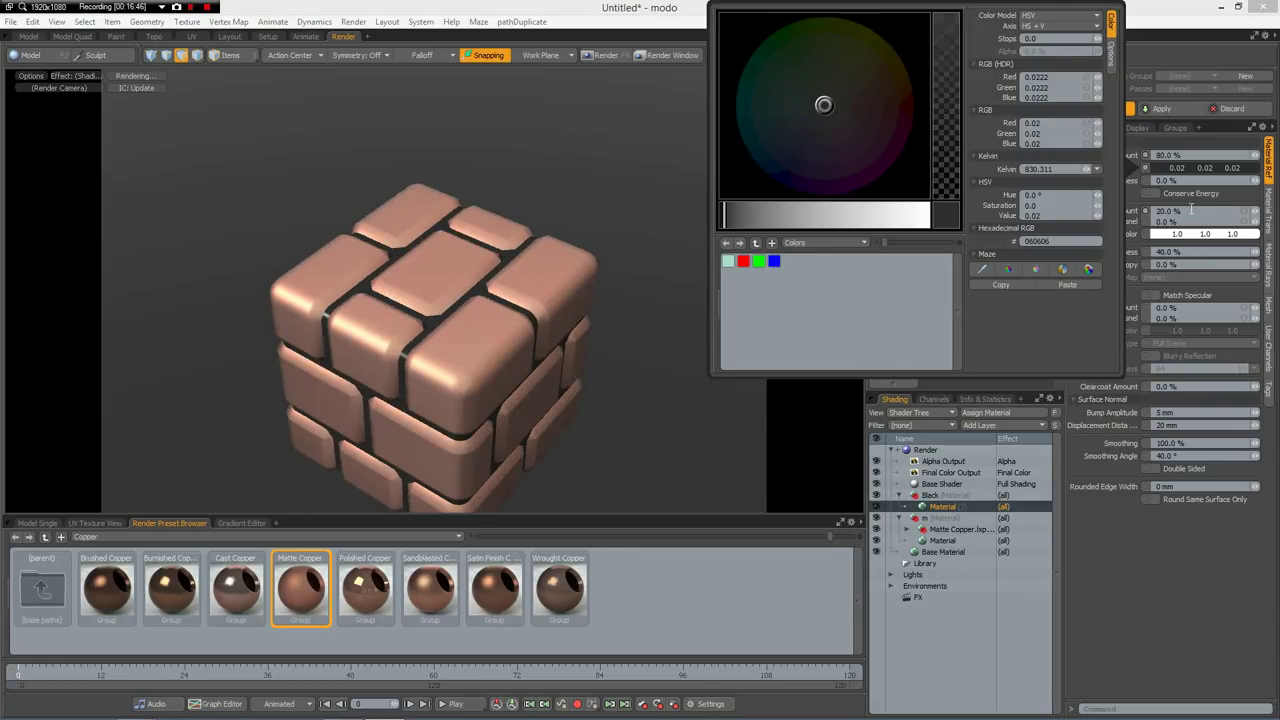
pyautogui.click(1188, 211)
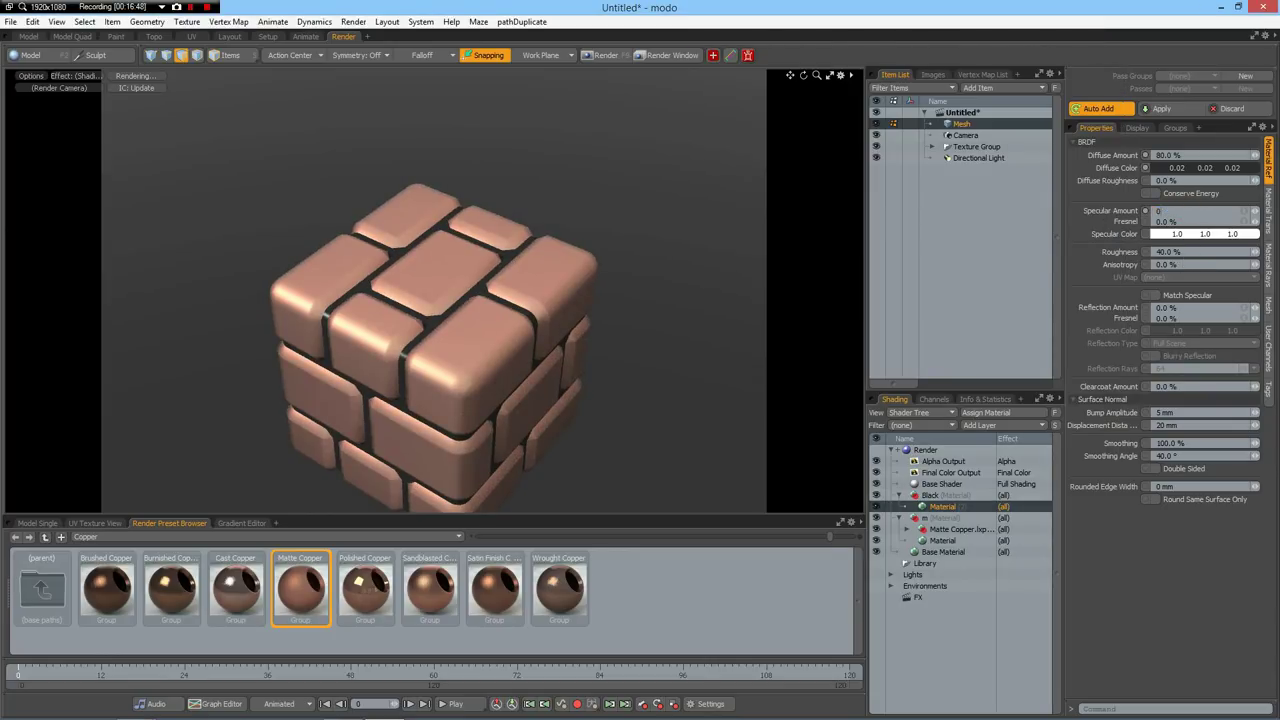
pyautogui.press('Return')
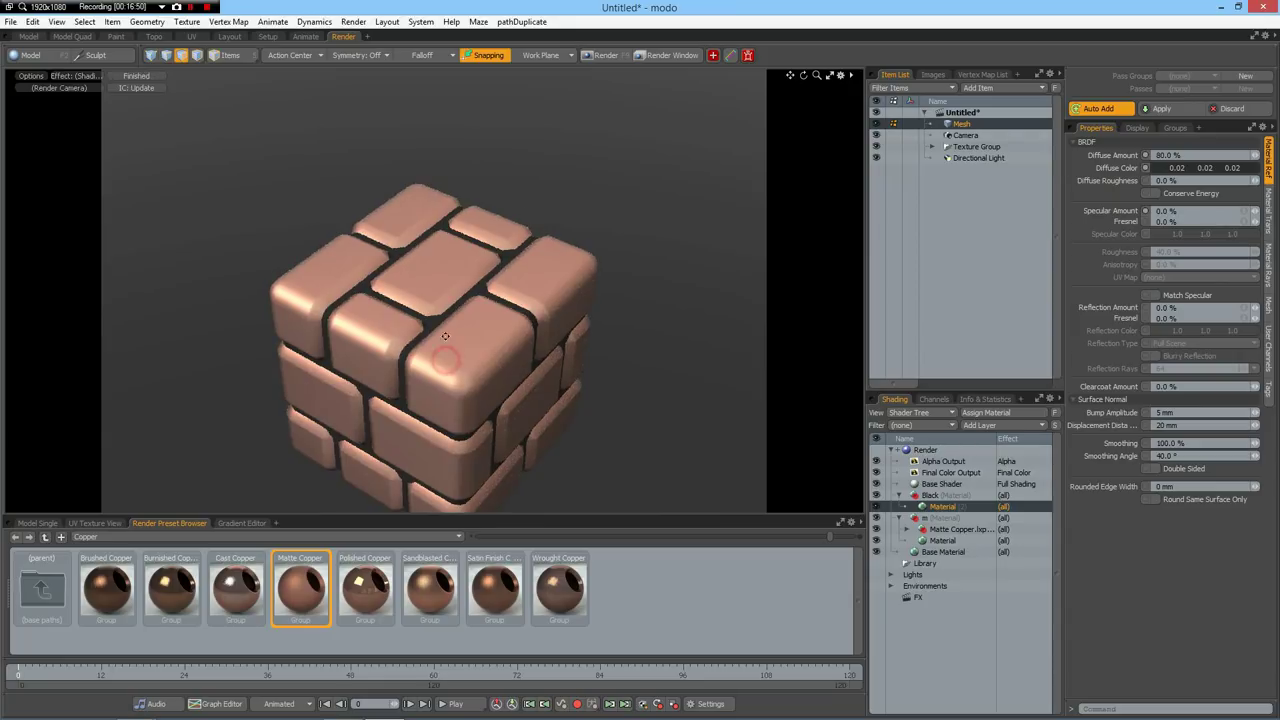
# Add the Studio 01 environment preset to the scene and return to the render preview
pyautogui.keyDown('alt'); pyautogui.moveTo(472, 259); pyautogui.dragTo(465, 268); pyautogui.keyUp('alt')
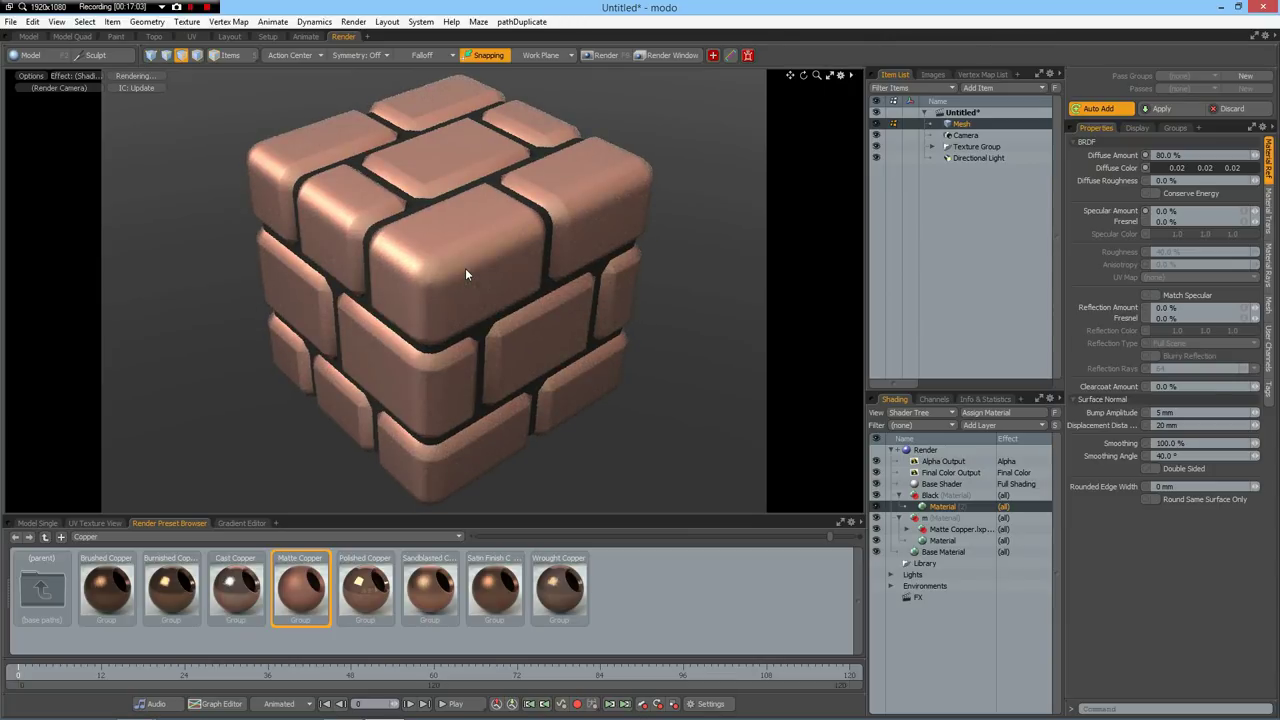
pyautogui.click(230, 37)
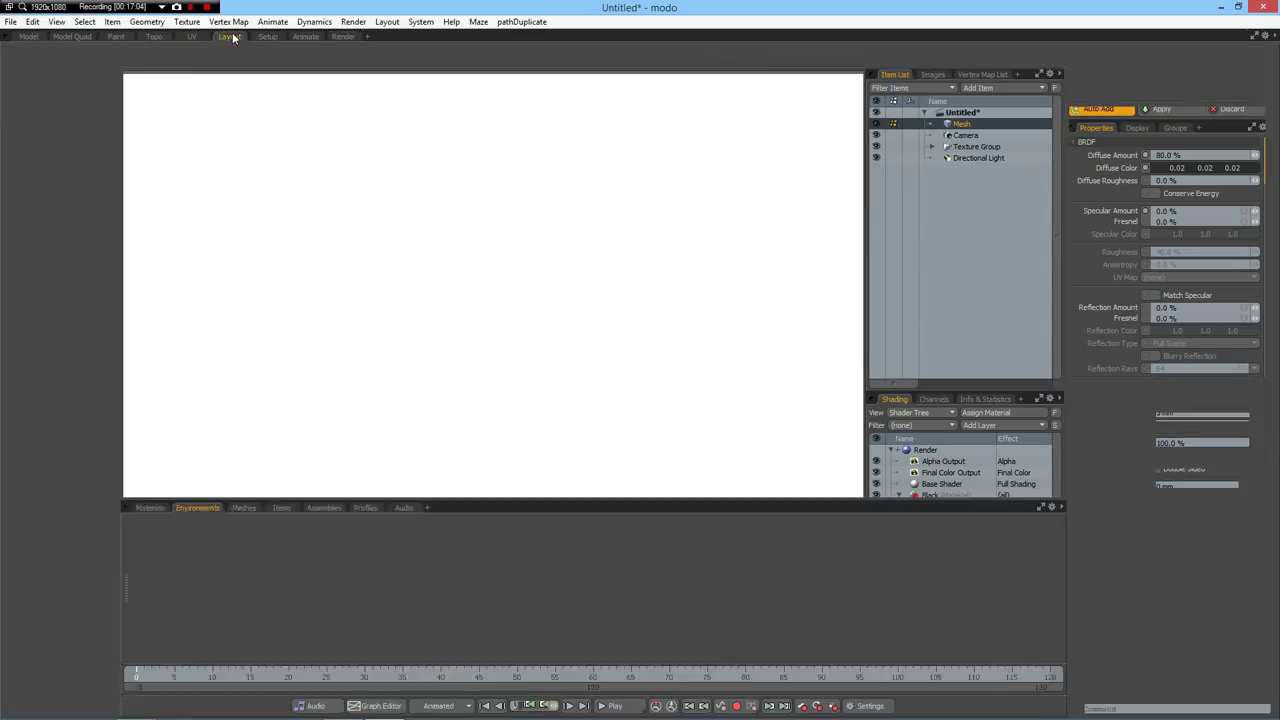
pyautogui.moveTo(898, 607); pyautogui.dragTo(660, 340)
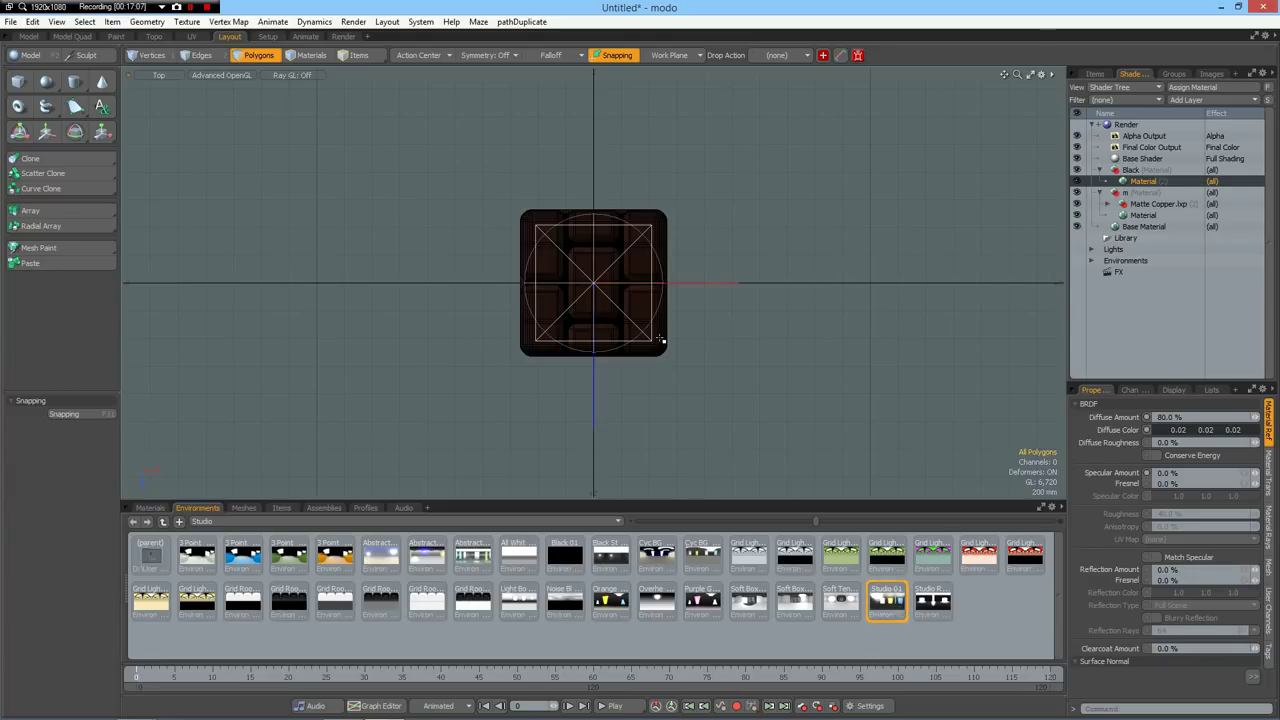
pyautogui.click(344, 38)
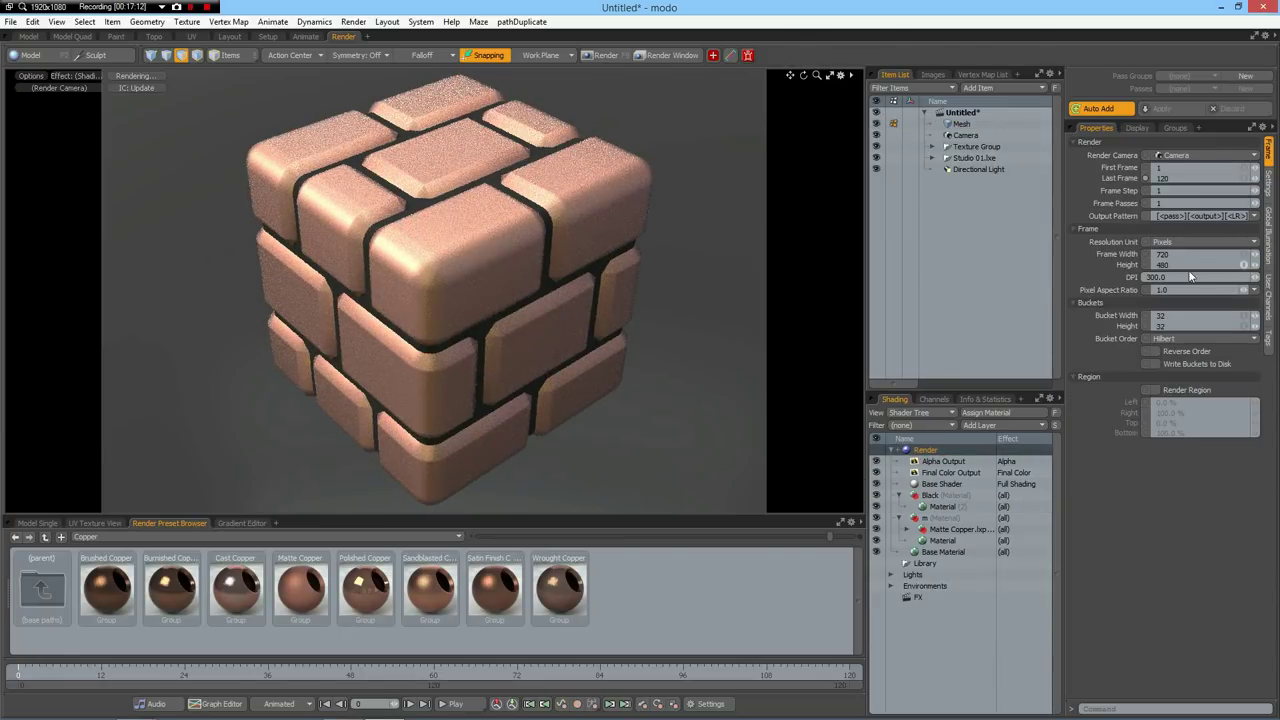
# Set the render frame to 1332 by 888 pixels and the mesh's render subdivision level to 6
pyautogui.click(1186, 265)
pyautogui.write('888')
pyautogui.press('Return')
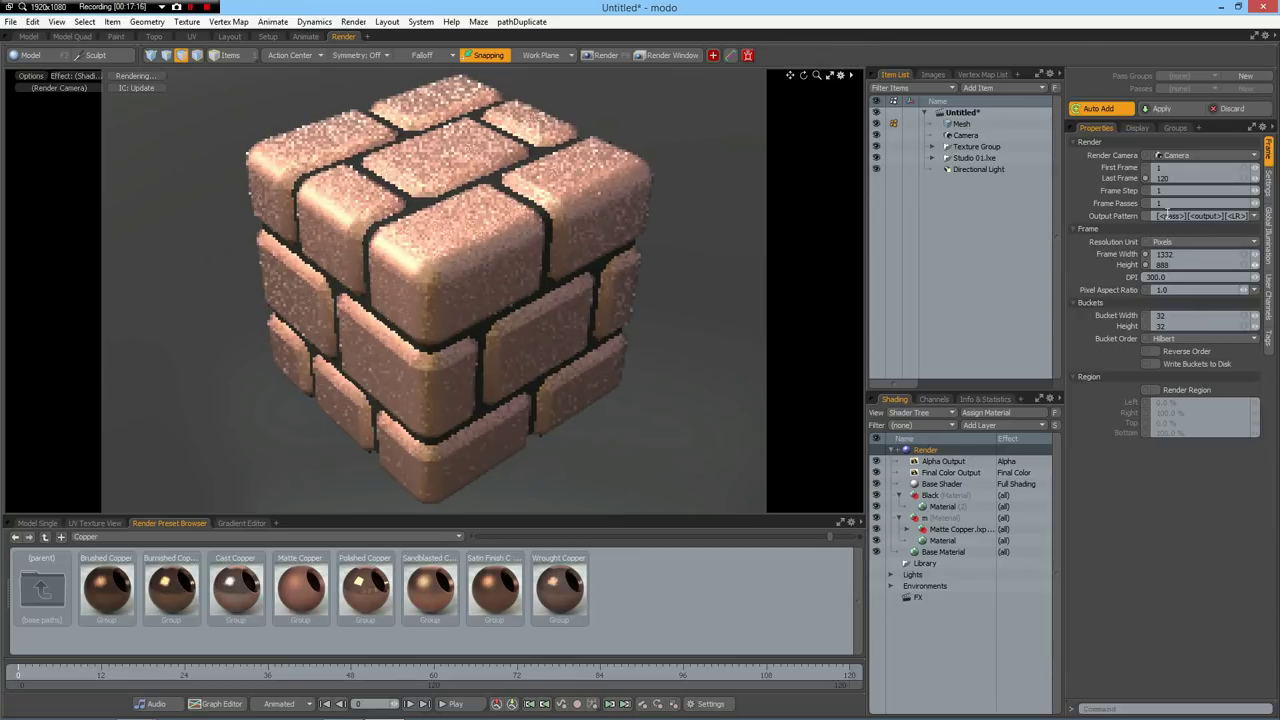
pyautogui.click(961, 123)
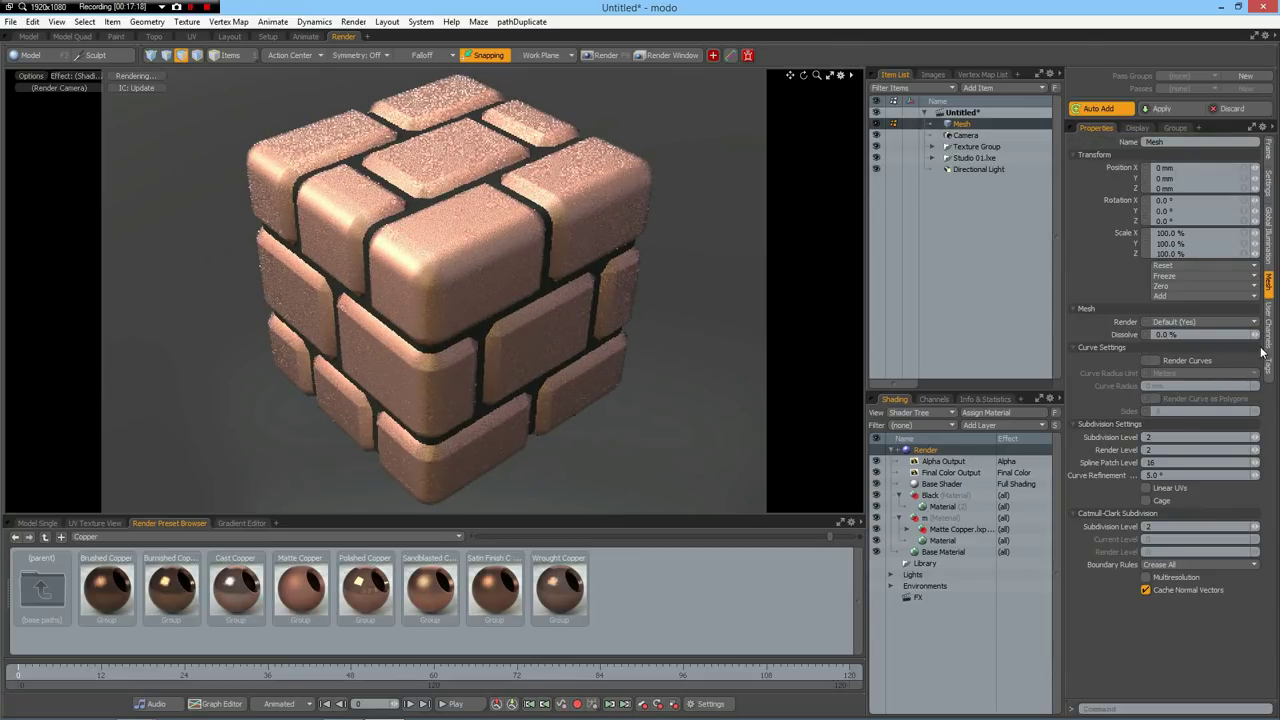
pyautogui.scroll(4, 1159, 453)
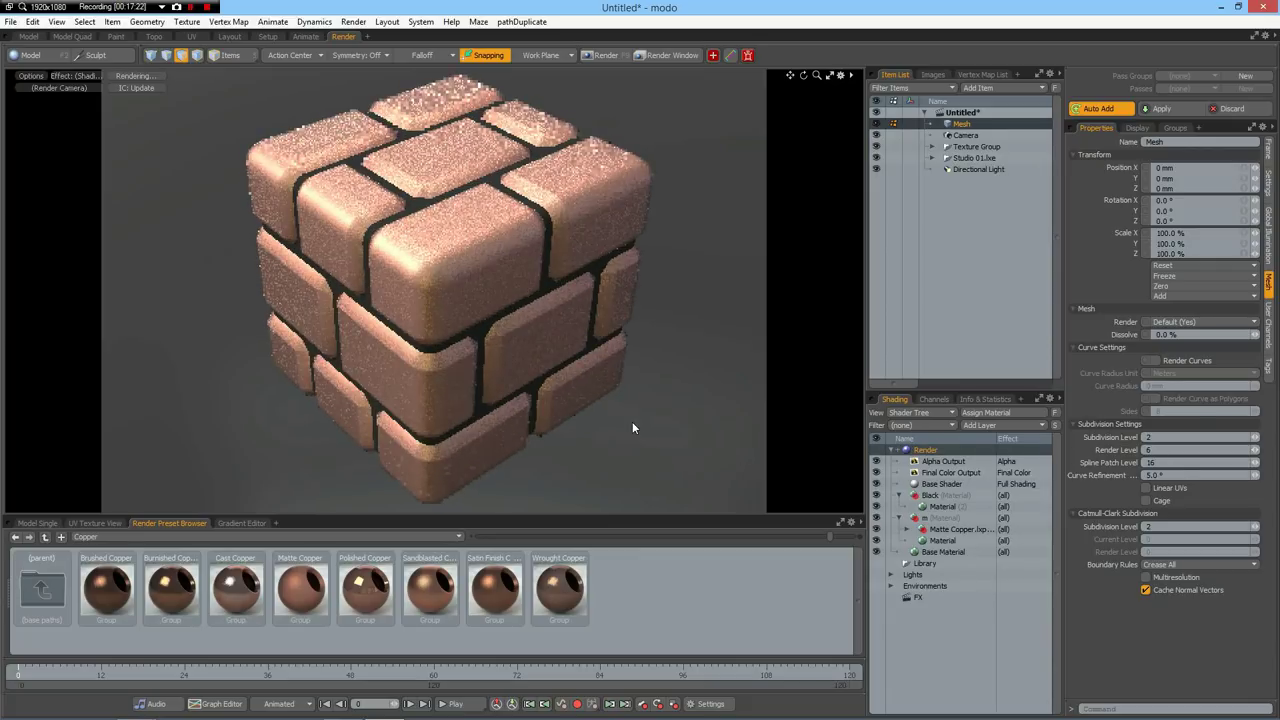
# Set the directional light's radiant exitance to 2.0 W/srm2
pyautogui.click(889, 574)
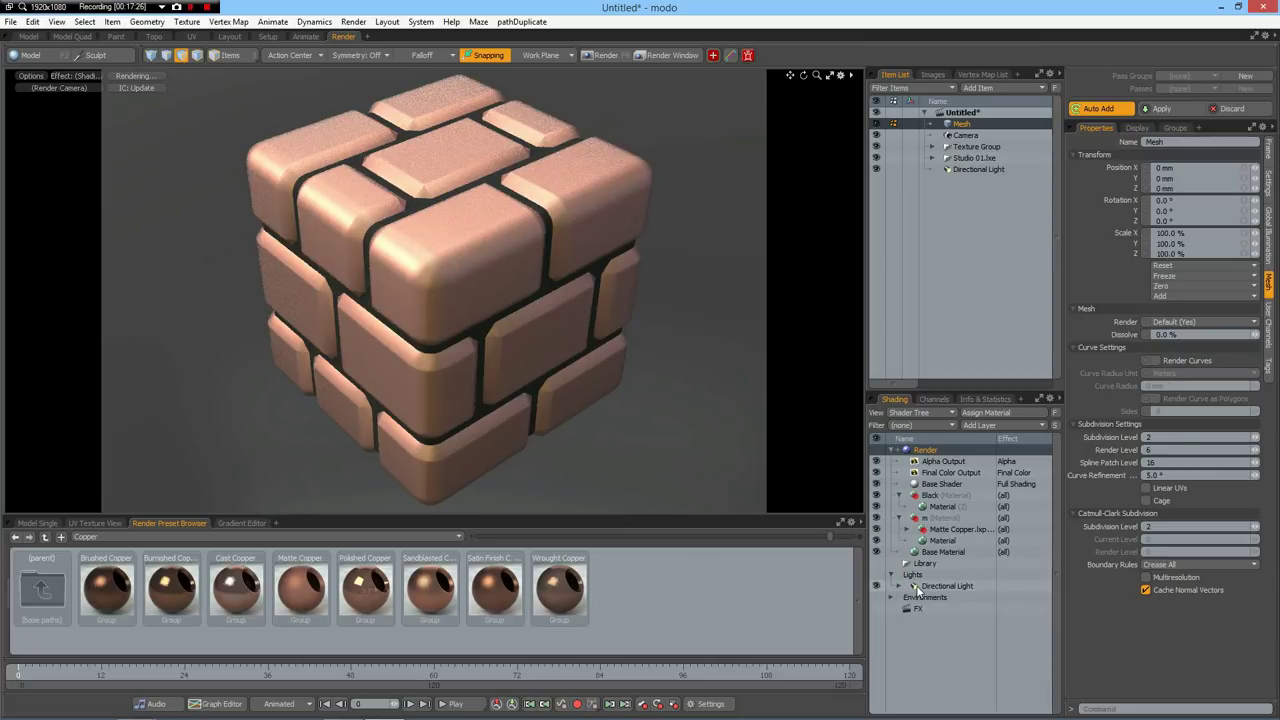
pyautogui.click(918, 586)
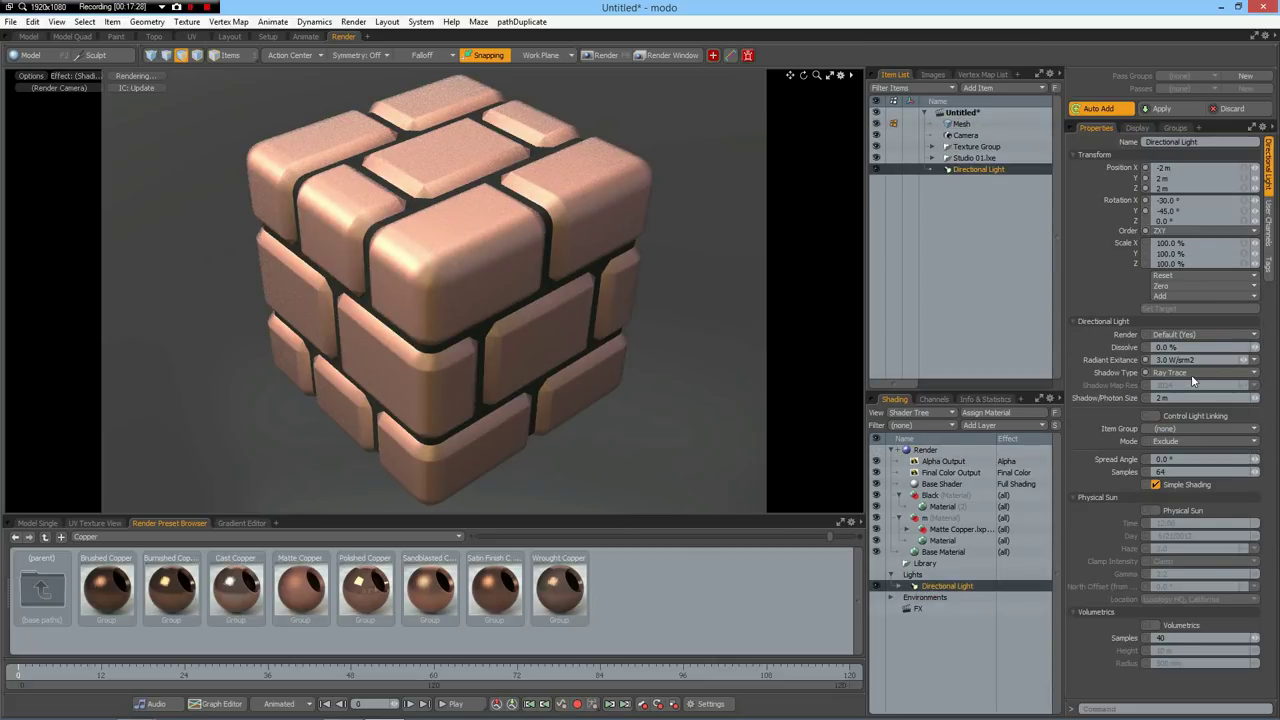
pyautogui.click(1203, 359)
pyautogui.write('2')
pyautogui.press('Return')
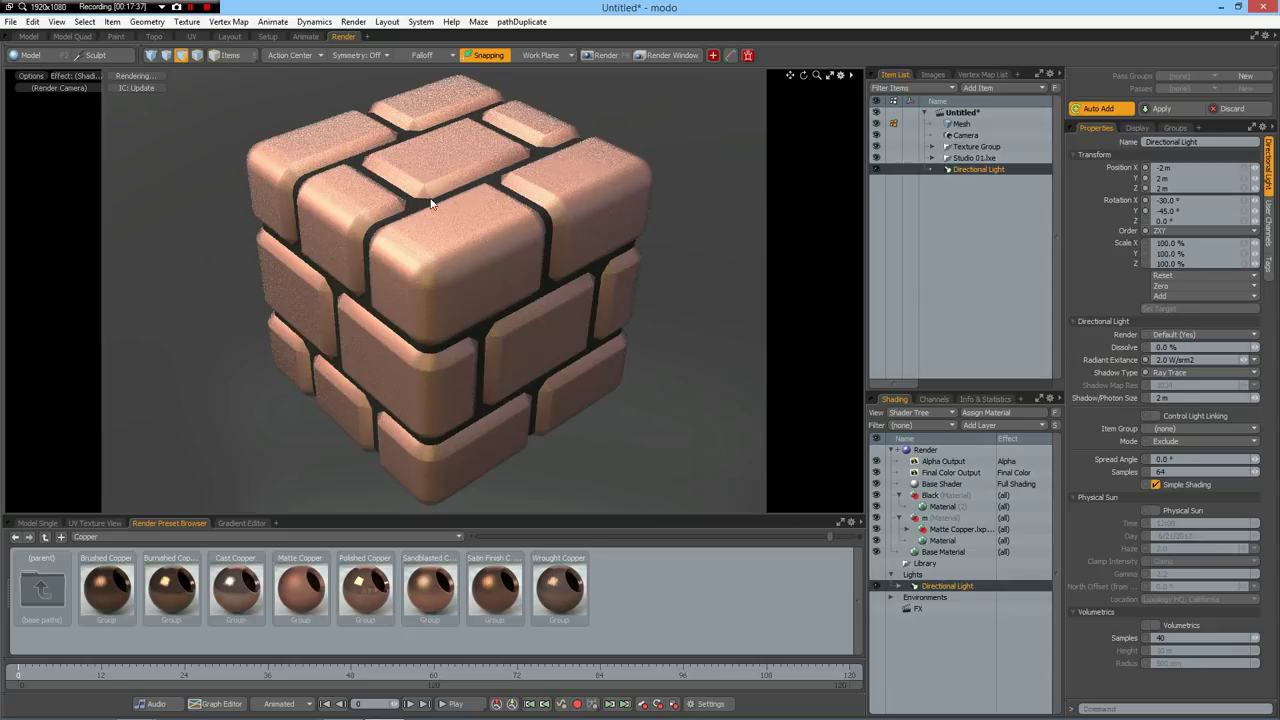
# Render the brick block from a steeper angle and compare it with the Super Mario 3D World reference artwork in the browser
pyautogui.keyDown('alt'); pyautogui.moveTo(386, 293); pyautogui.dragTo(400, 309); pyautogui.keyUp('alt')
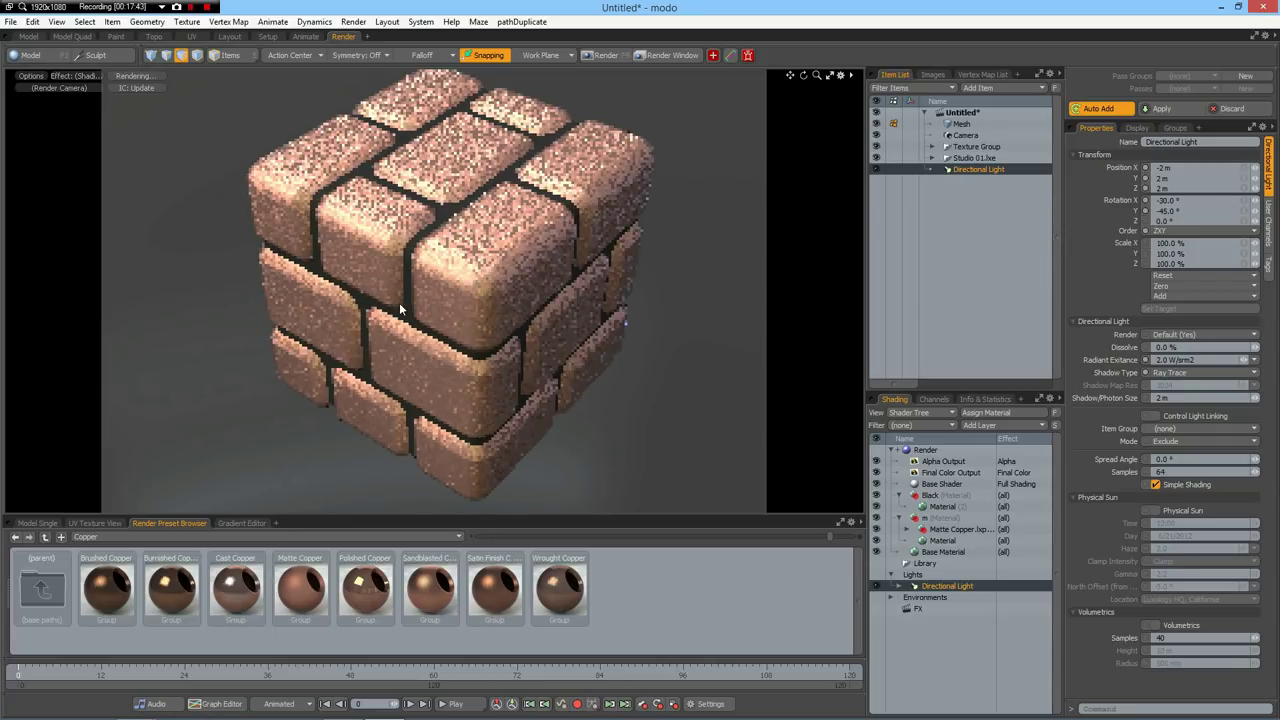
pyautogui.press('F9')
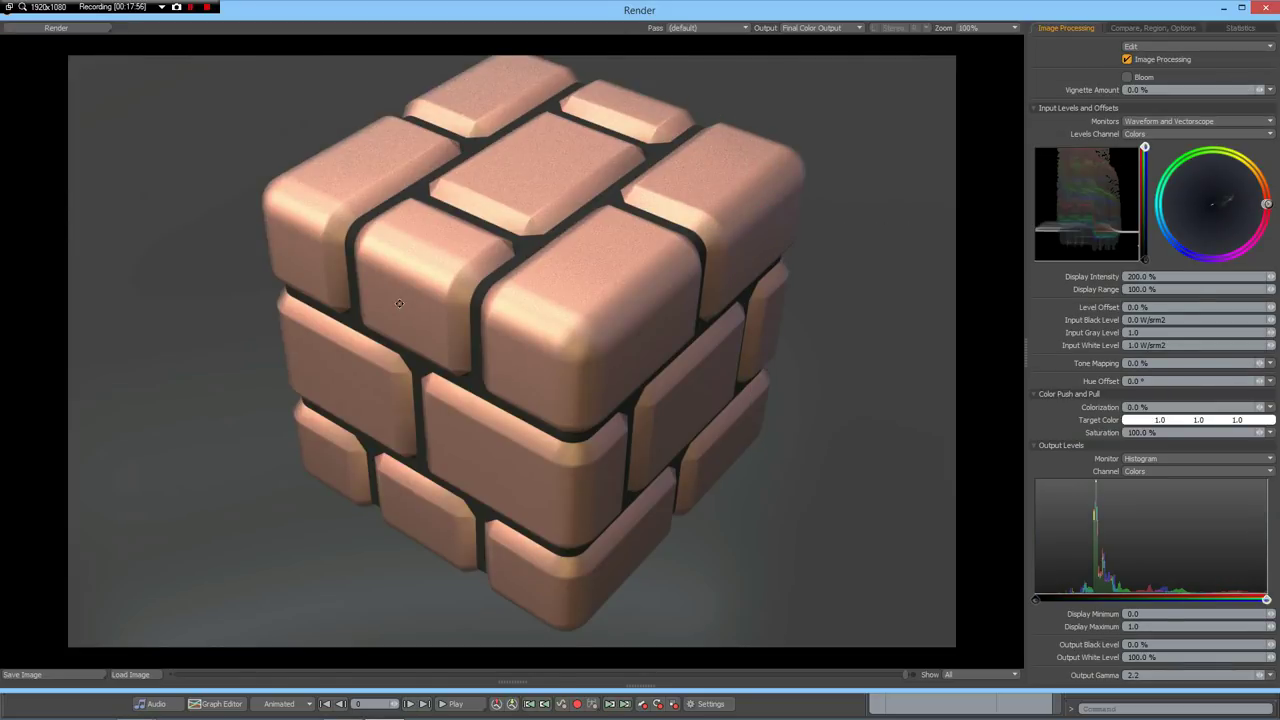
pyautogui.hotkey('alt', 'Tab')
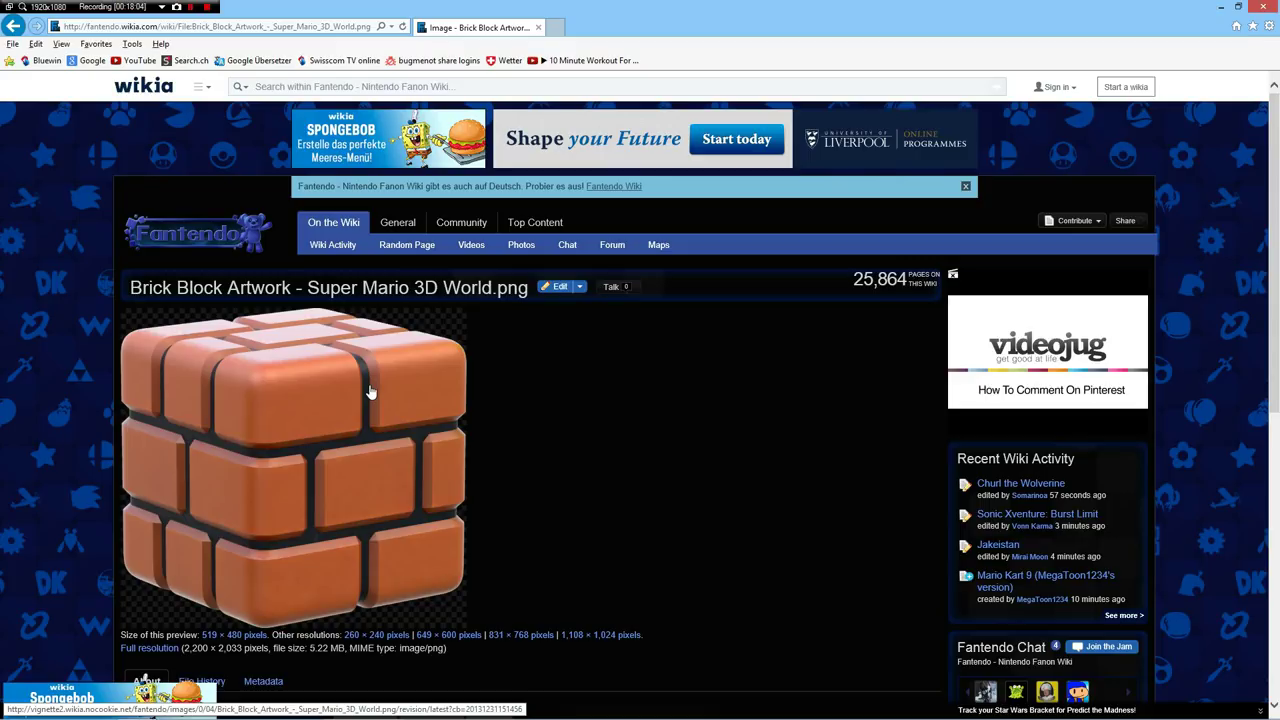
pyautogui.hotkey('alt', 'Tab')
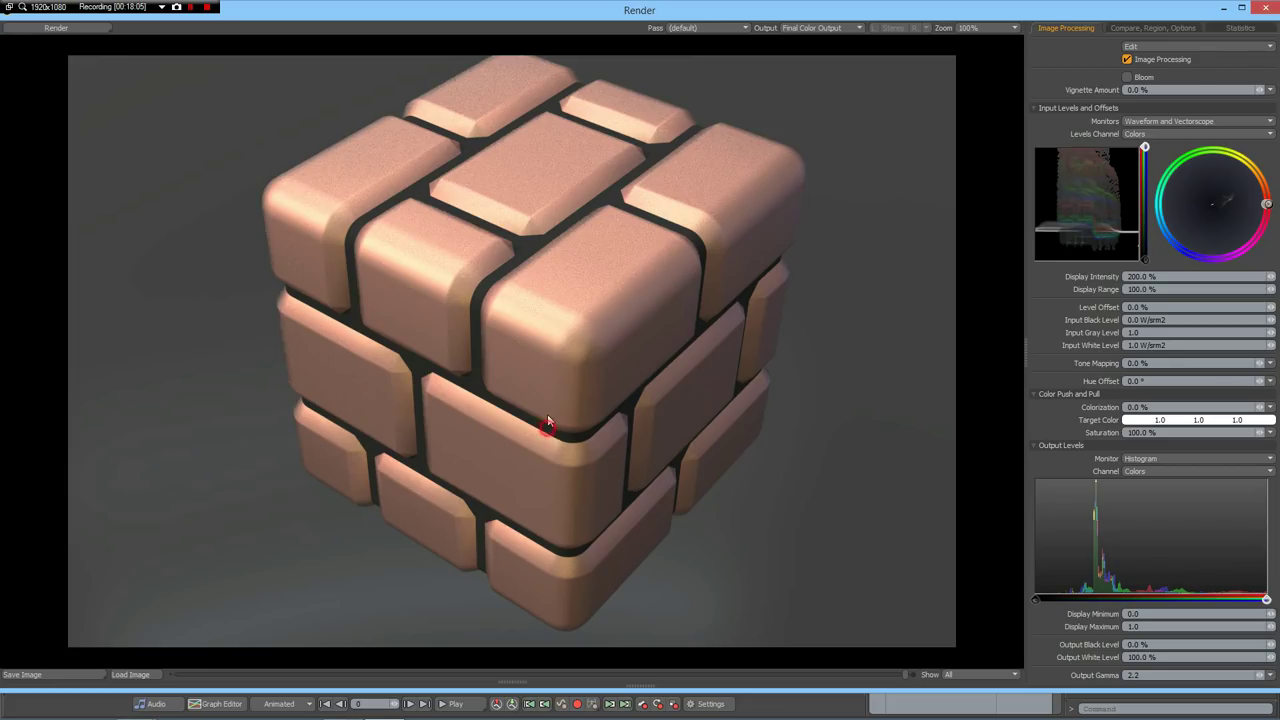